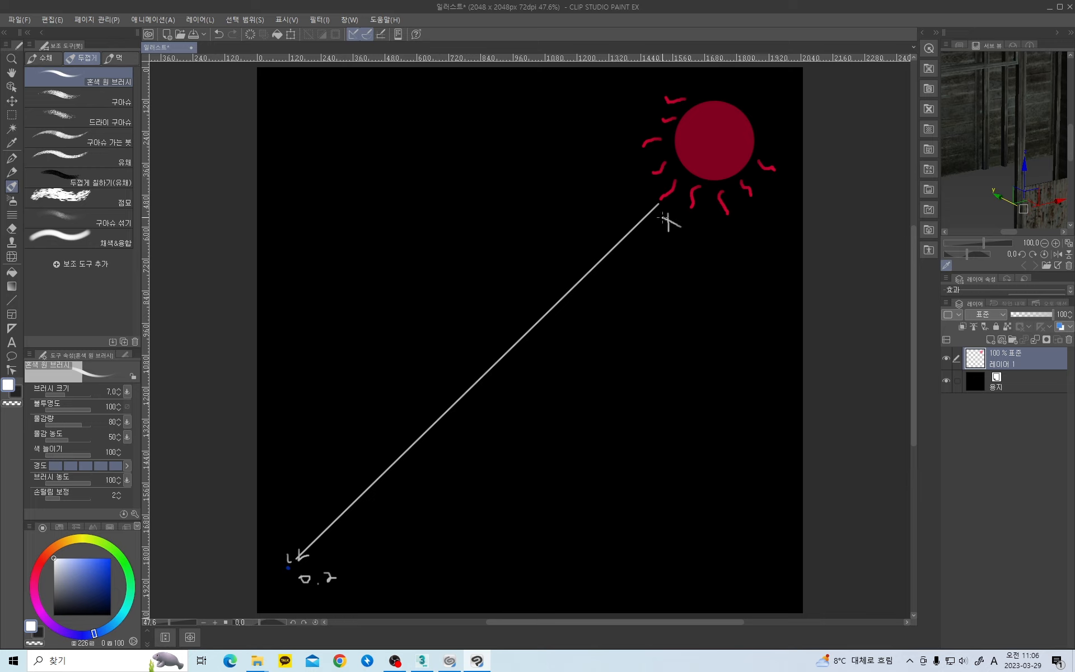
Step: Draw a white freehand outline around the red sun and its rays
mouse_move(659, 208)
left_mouse_down()
mouse_move(692, 100)
mouse_move(776, 168)
mouse_move(754, 211)
mouse_move(773, 203)
left_mouse_up()
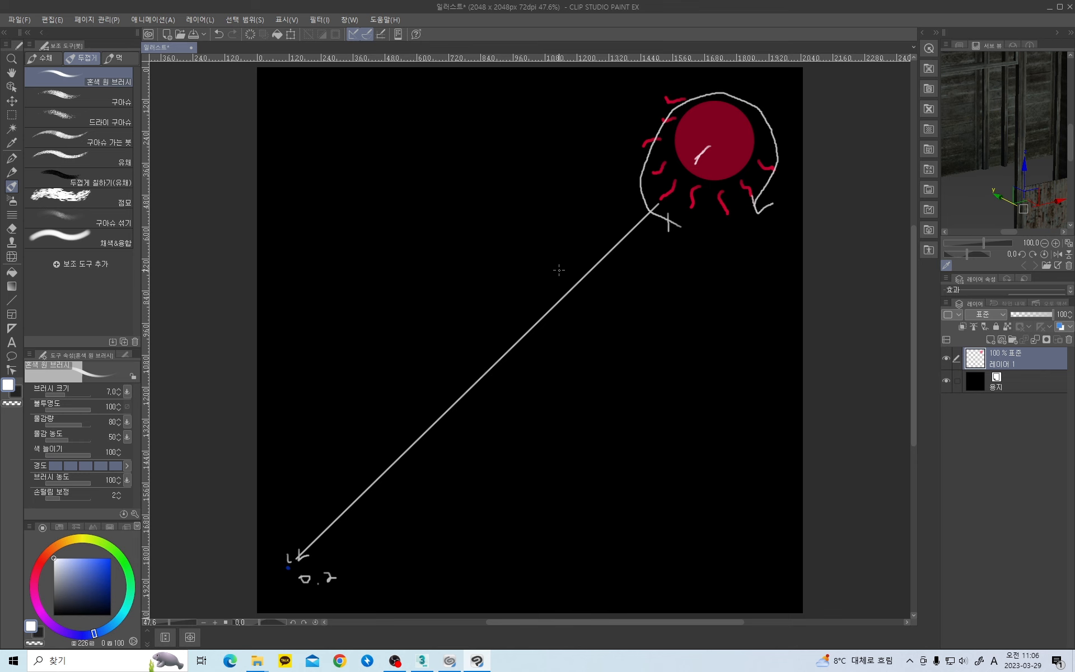
Step: Switch to 3ds Max and show the house scene from the Top view in a single maximized viewport
key("alt+Tab")
left_click(645, 244)
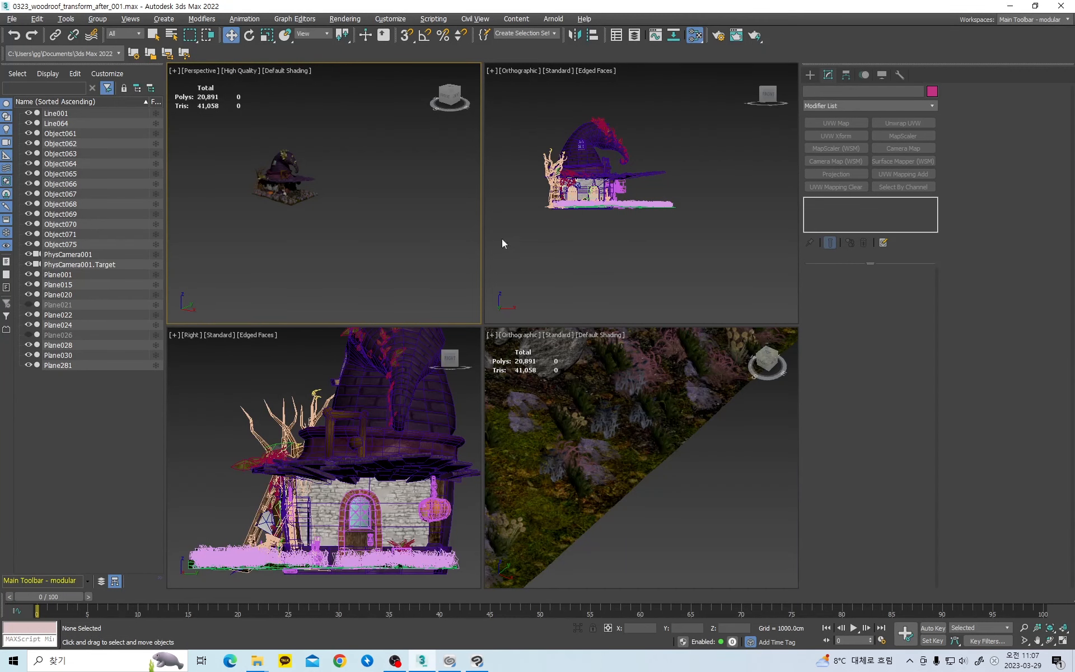
right_click(321, 206)
left_click(220, 237)
middle_click_drag(313, 258, 318, 239)
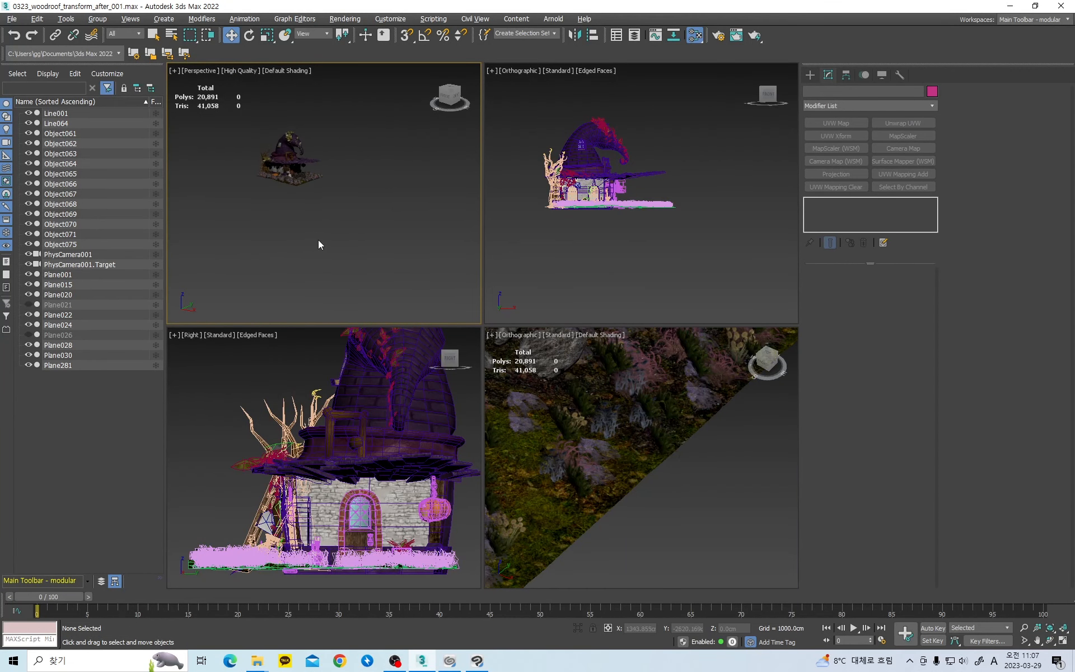
key("t")
key("z")
key("alt+w")
scroll(594, 313, "down", 3)
middle_click_drag(608, 324, 460, 272)
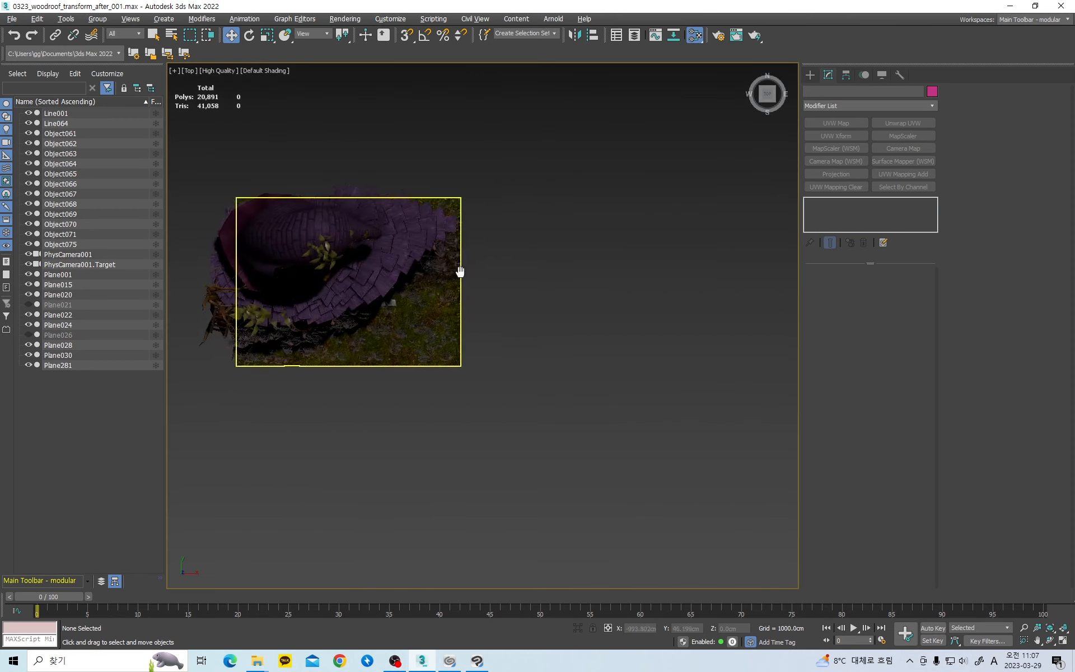
Step: Set the light creation category to Standard
left_click(809, 74)
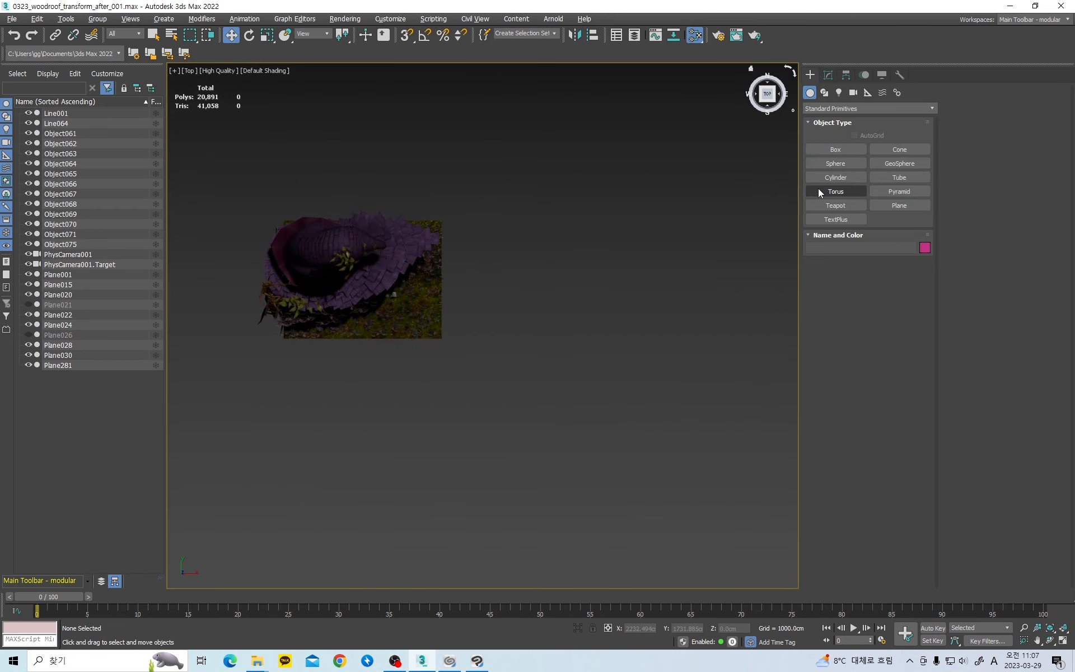
left_click(839, 93)
left_click(866, 109)
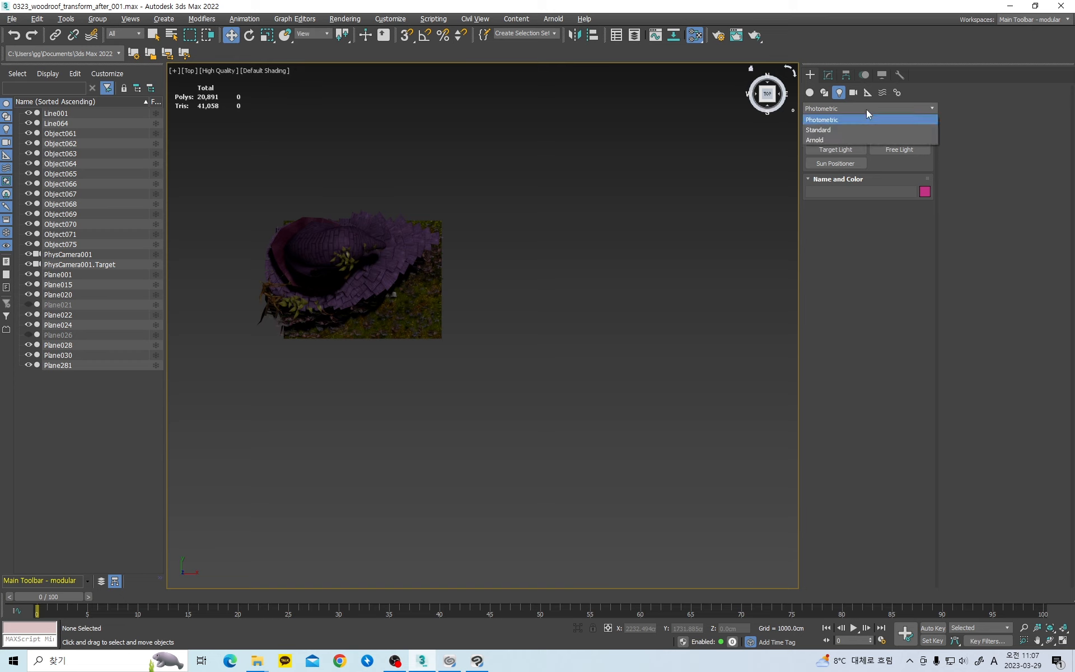
left_click(832, 130)
scroll(512, 291, "up", 2)
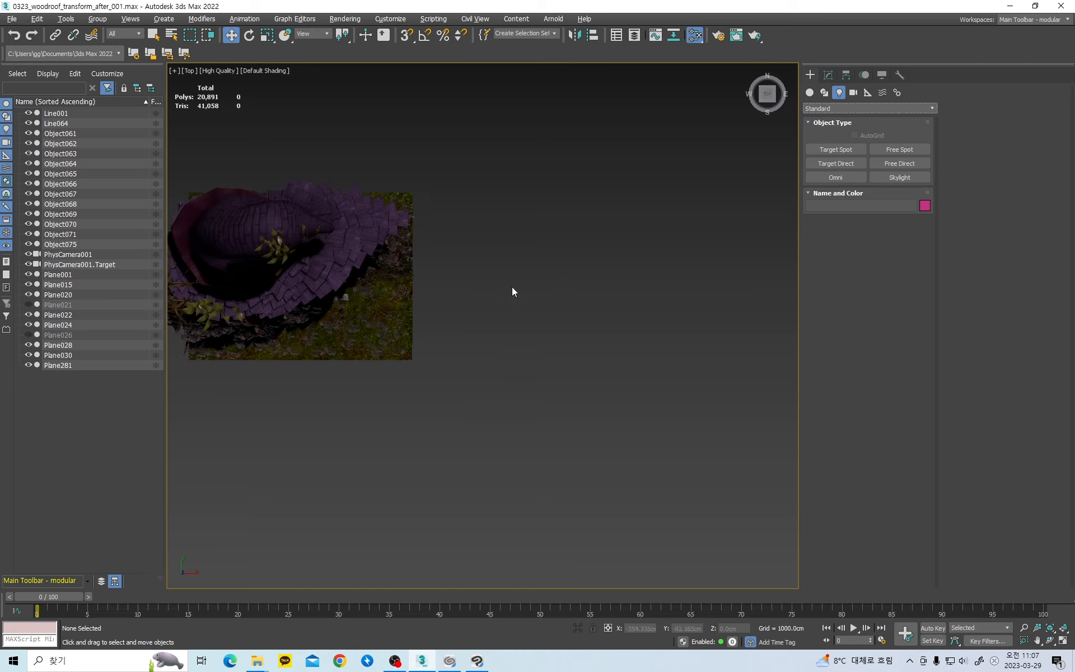
left_click(854, 108)
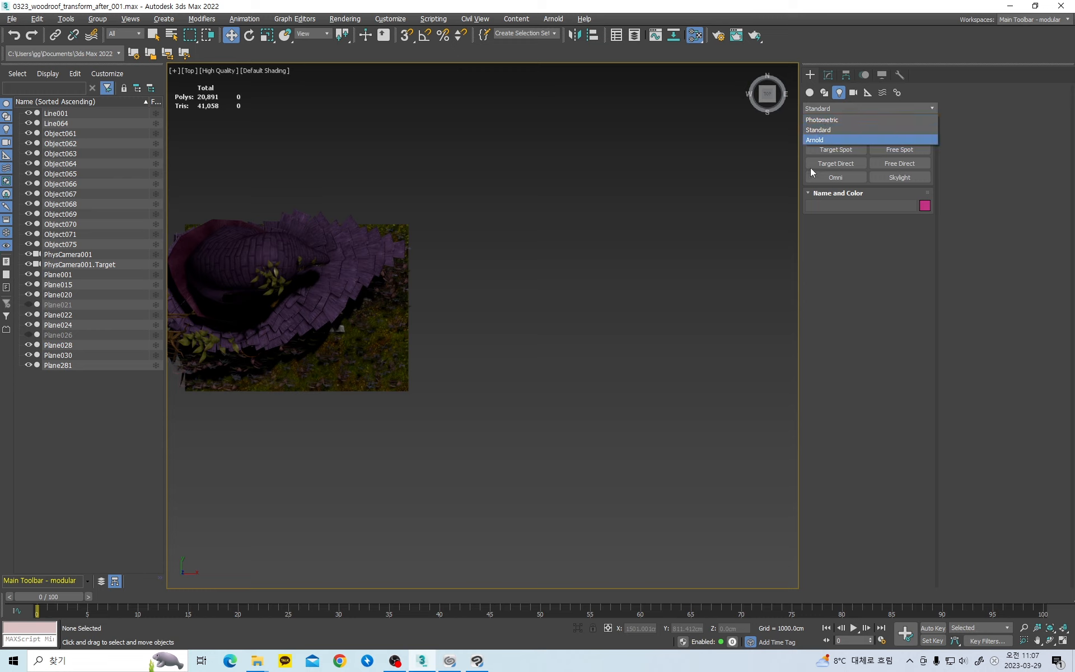
left_click(836, 135)
middle_click_drag(484, 299, 538, 286)
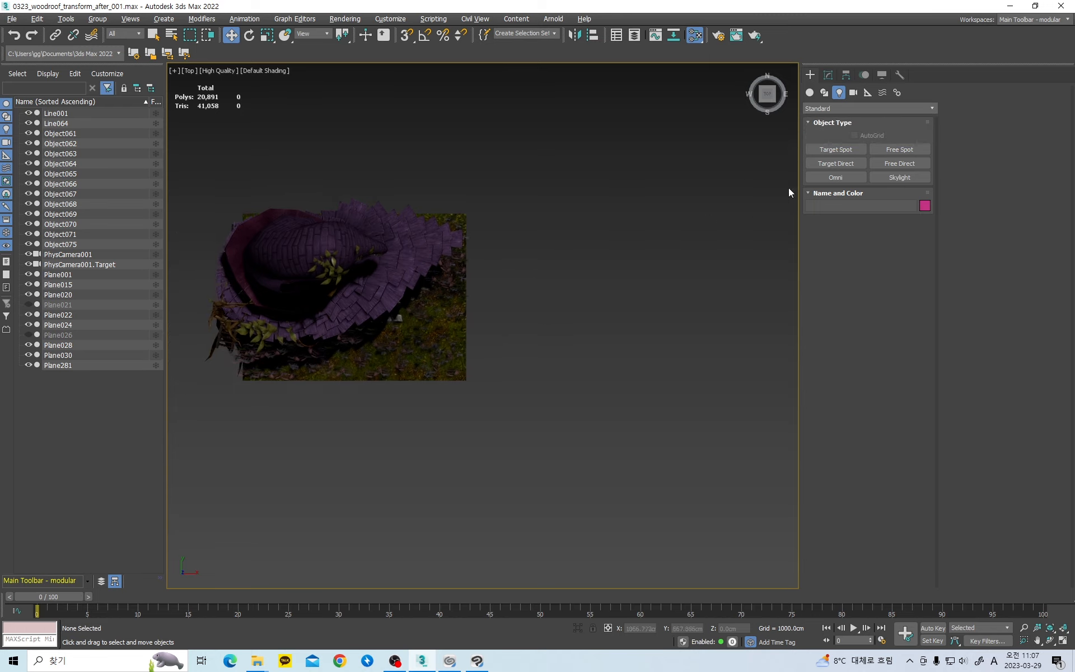
left_click(840, 110)
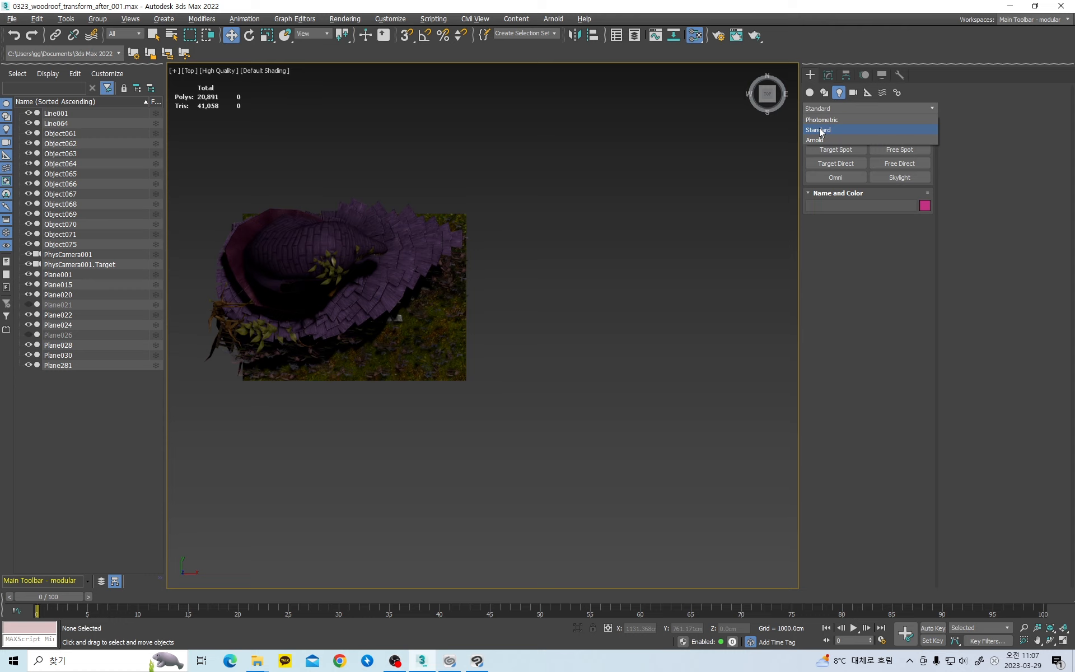
left_click(821, 130)
mouse_move(571, 245)
middle_mouse_down()
mouse_move(549, 266)
mouse_move(554, 238)
middle_mouse_up()
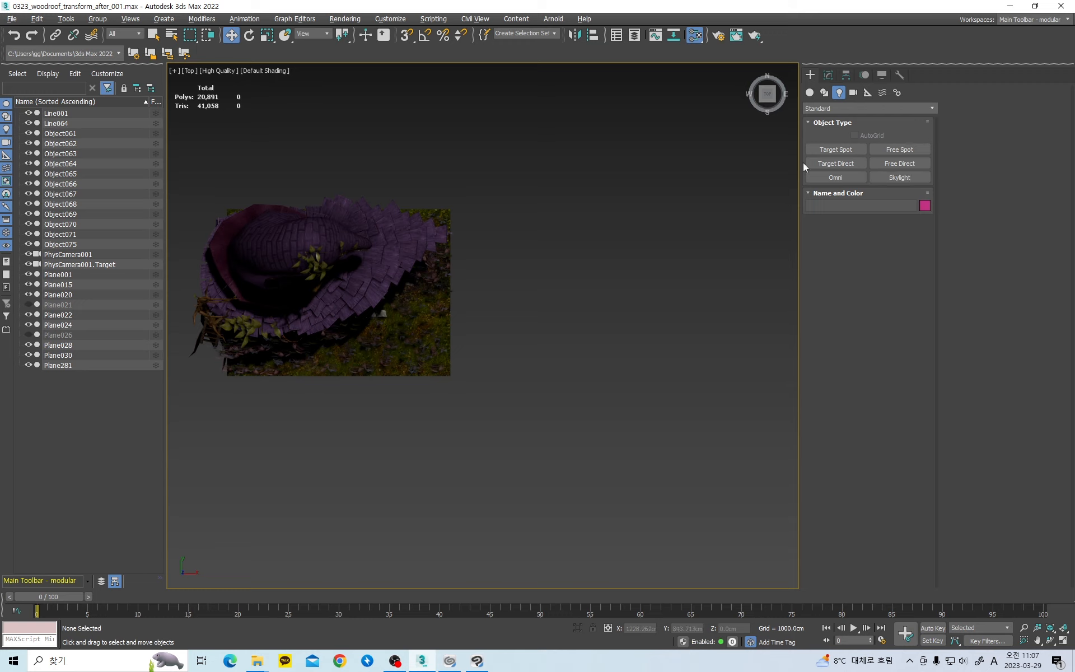
Step: Create a Target Spot light east of the house aimed toward it, and a Target Direct light just south of the spot
left_click(848, 152)
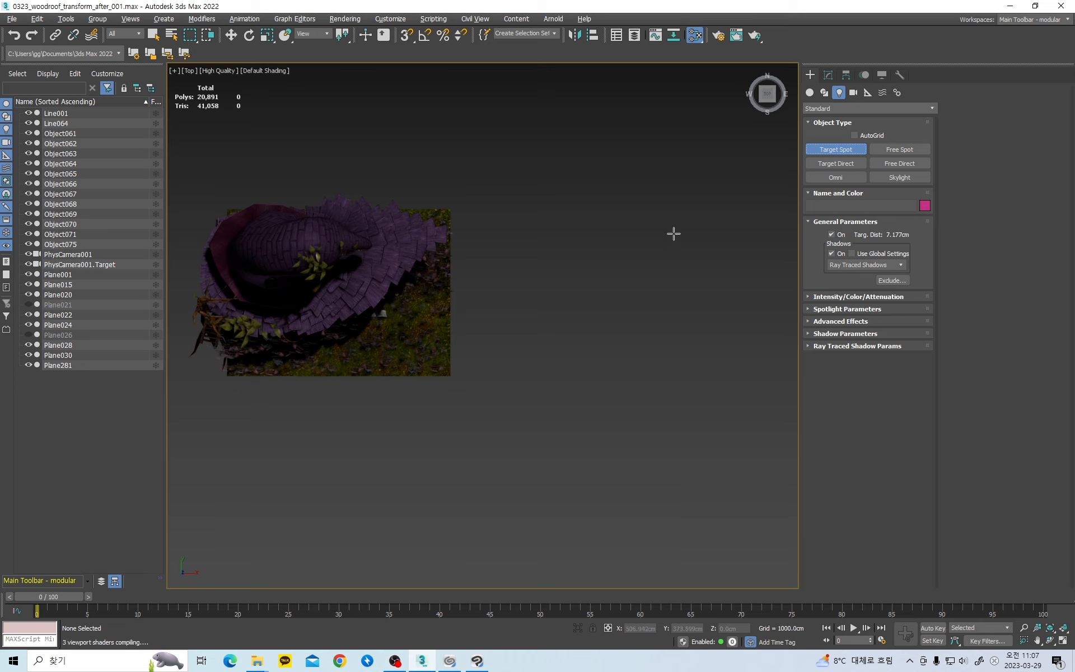
left_click_drag(683, 232, 501, 239)
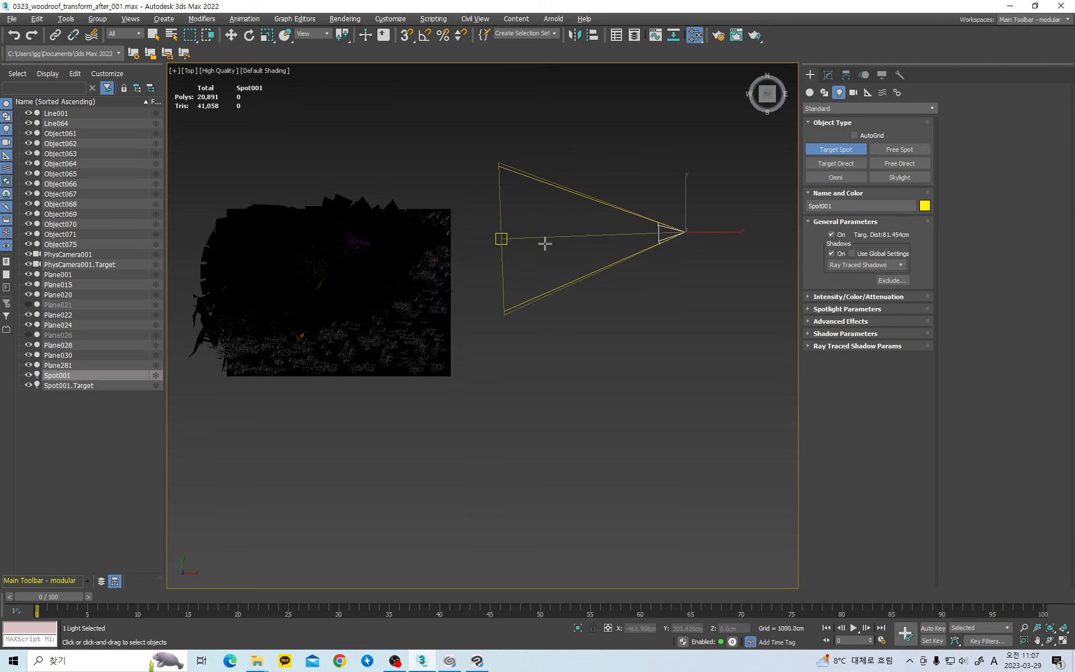
left_click(836, 163)
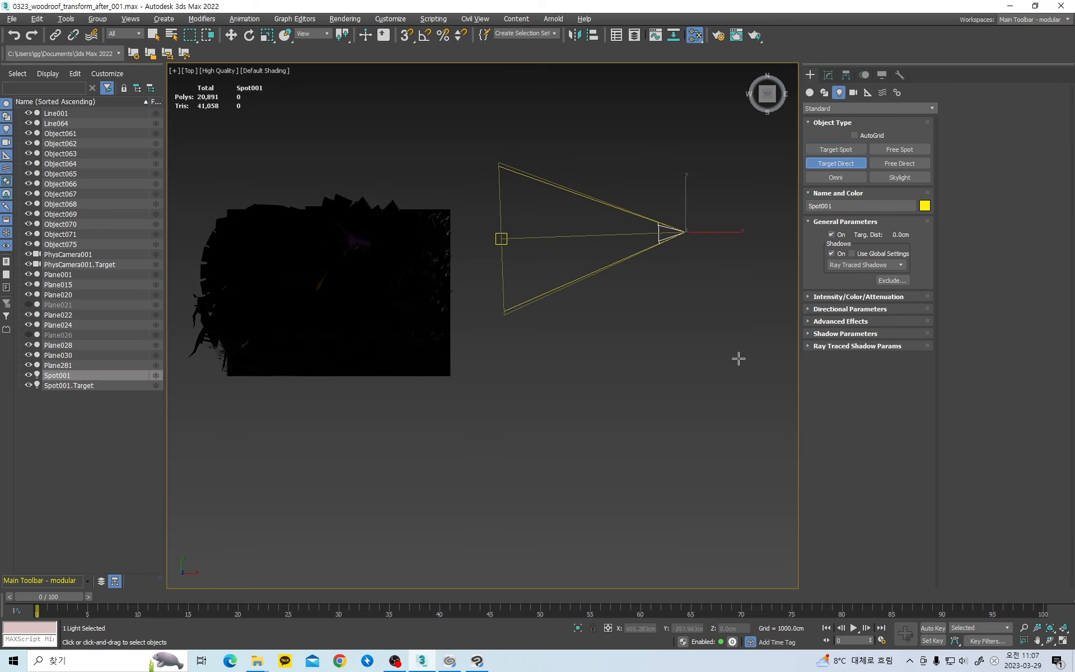
left_click_drag(710, 368, 469, 368)
scroll(566, 360, "down", 3)
middle_click_drag(599, 347, 586, 281)
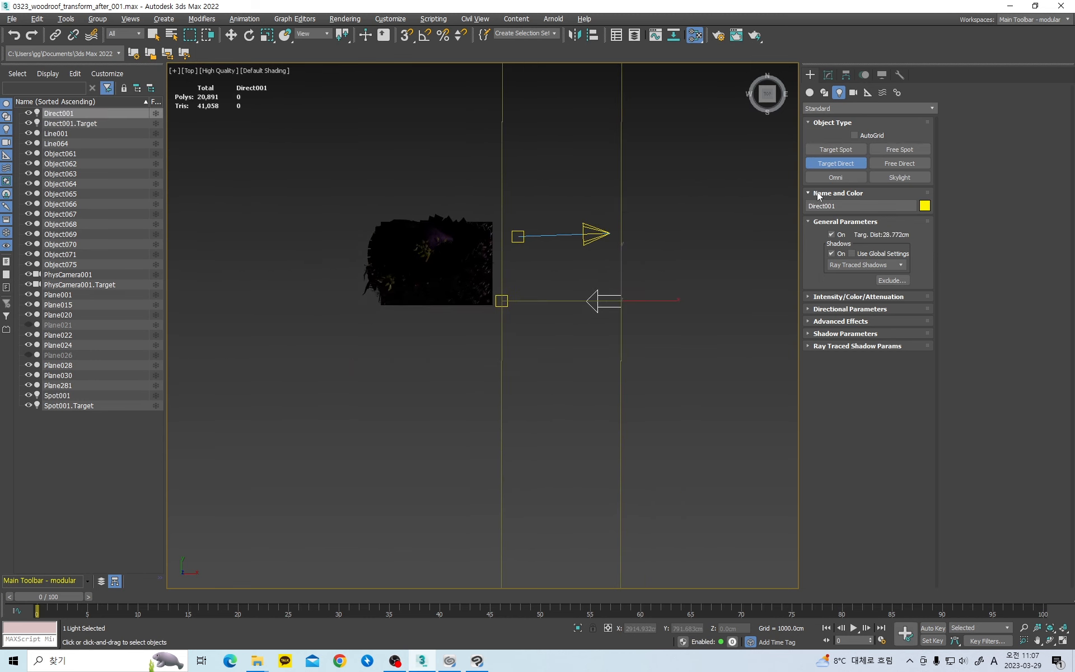
Step: Create an Omni light south of the direct light and a Skylight south of the Omni
left_click(835, 177)
middle_click_drag(621, 317, 611, 271)
scroll(610, 271, "up", 2)
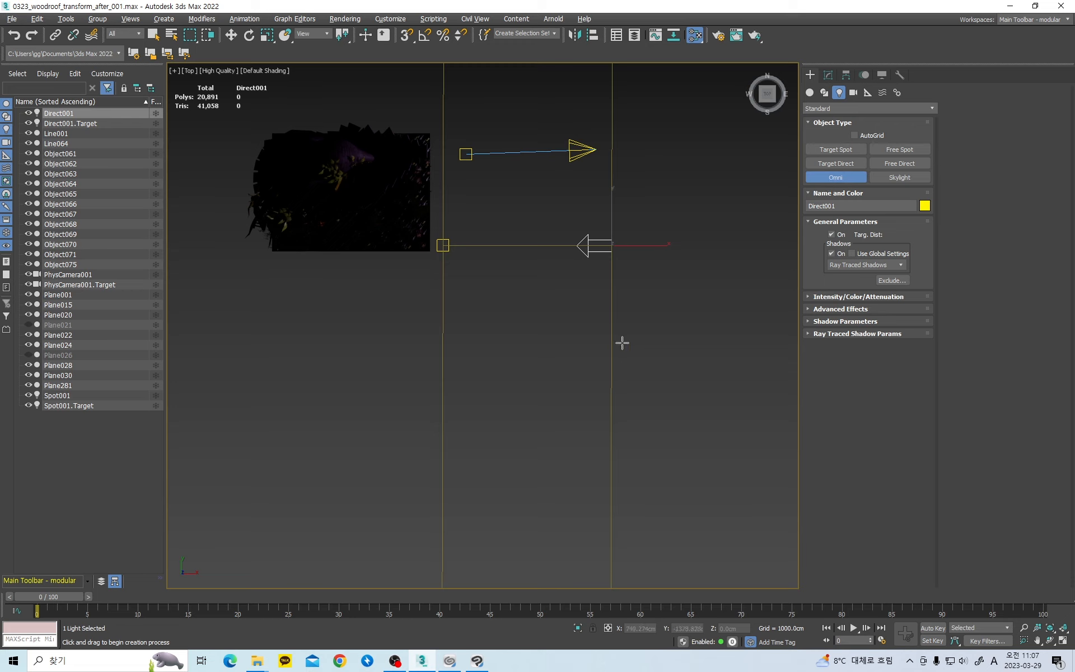
left_click(588, 336)
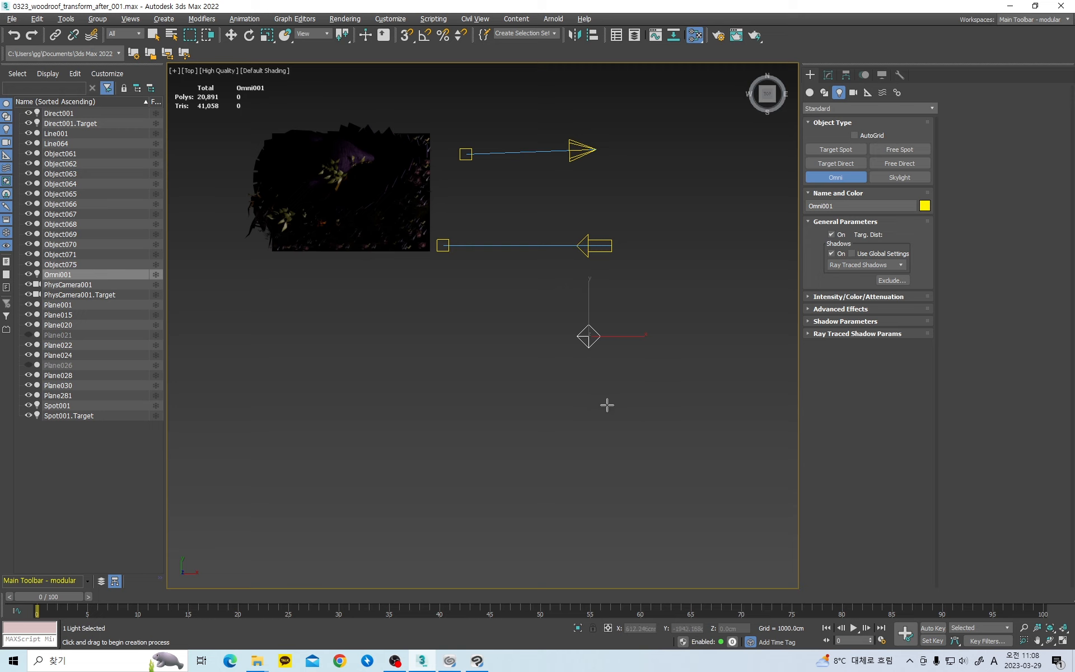
middle_click_drag(622, 317, 609, 285)
left_click(902, 179)
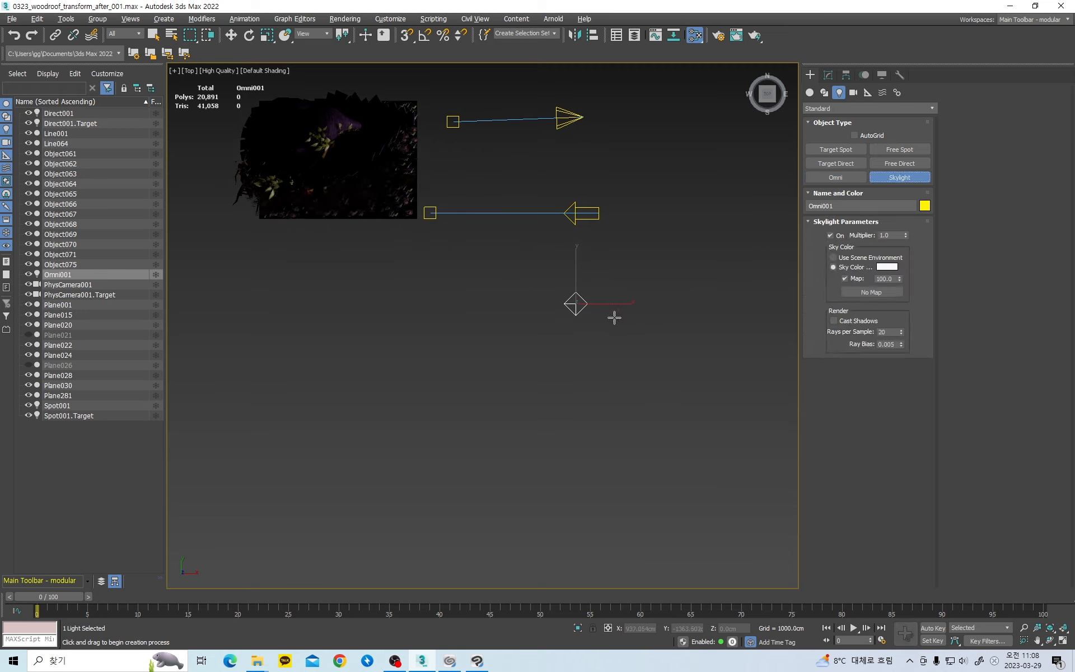
left_click(575, 393)
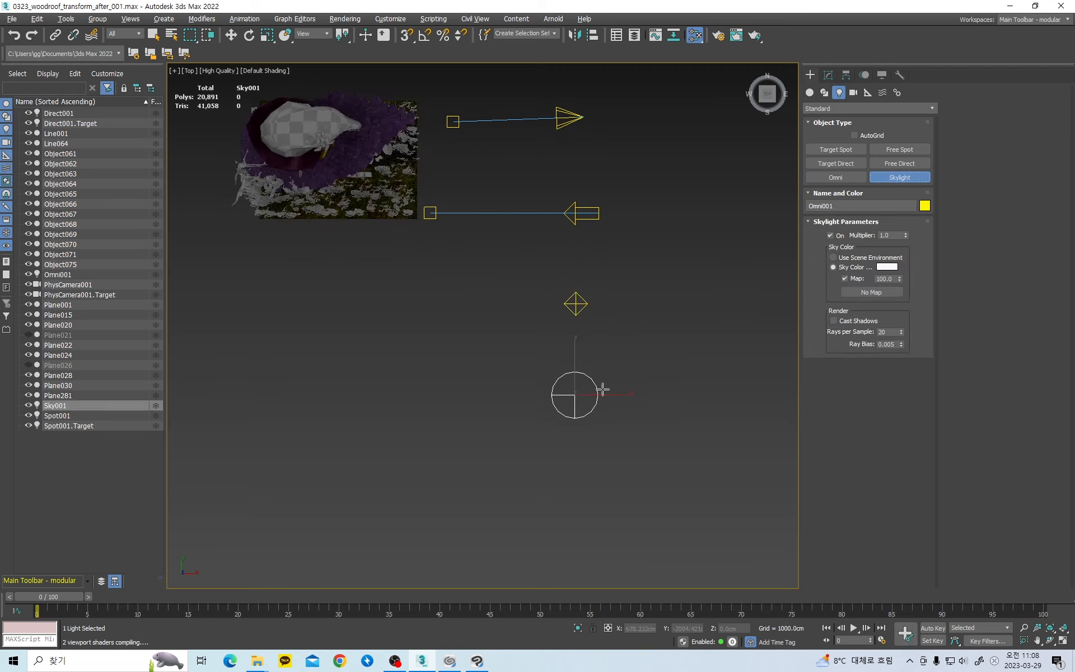
key("w")
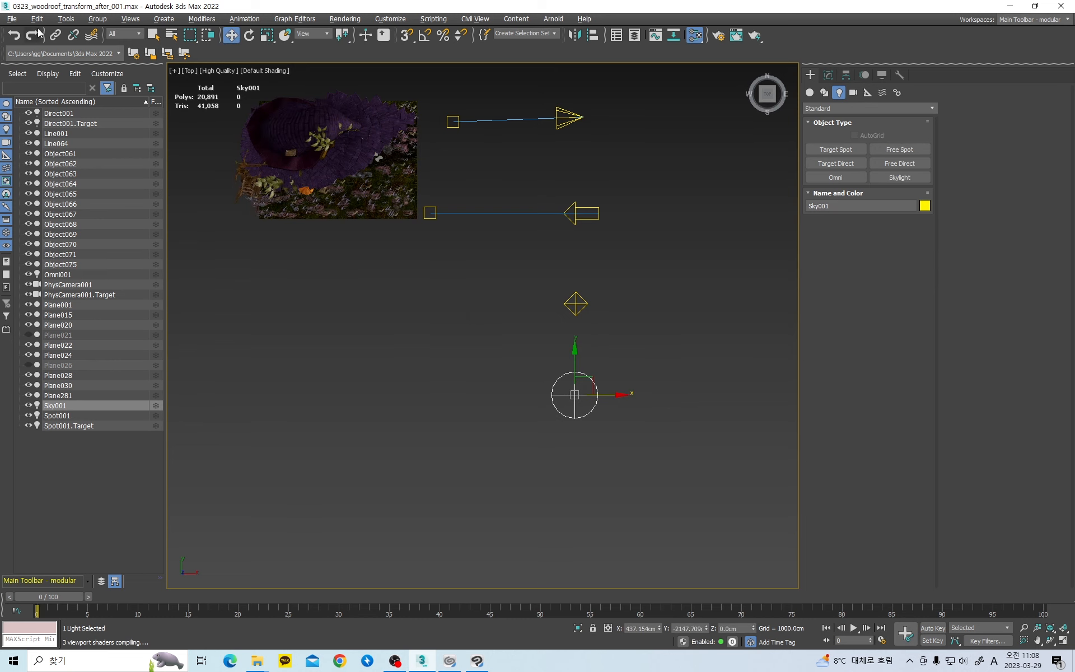
Step: Open the Light Lister and move its window clear of the lights in the viewport
left_click(37, 19)
mouse_move(70, 20)
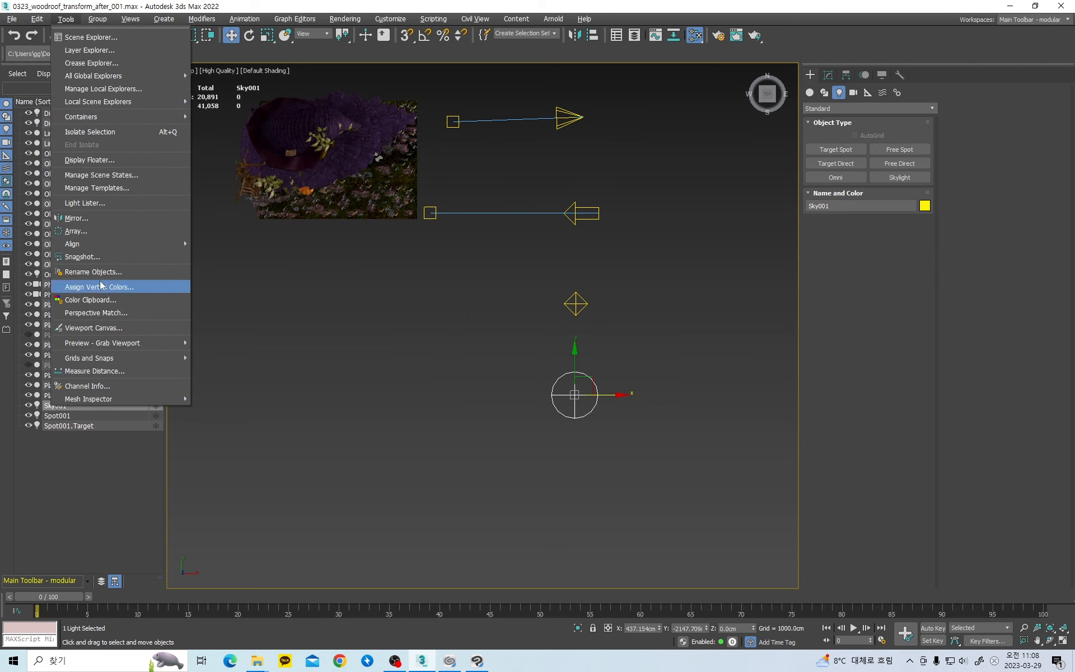
left_click(84, 203)
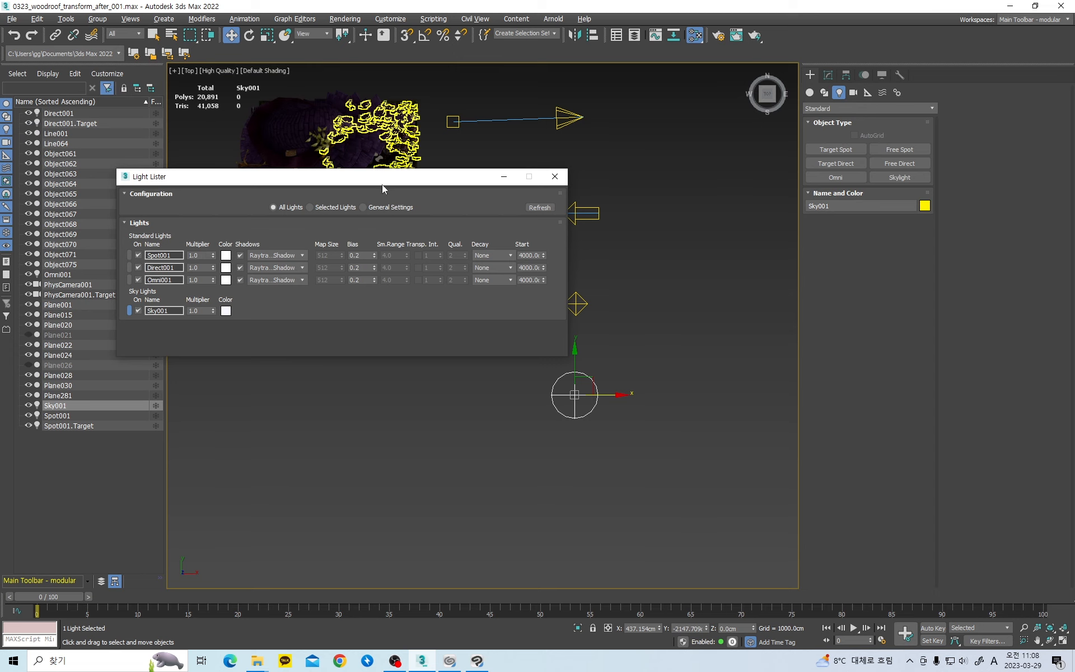
left_click_drag(408, 179, 298, 427)
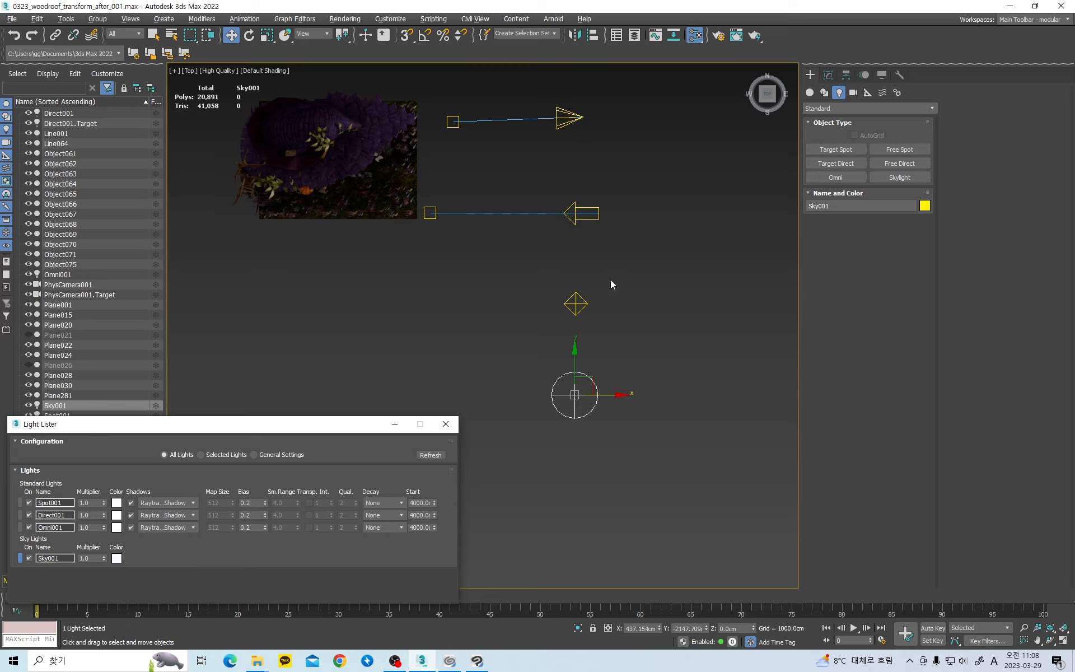
left_click(587, 215)
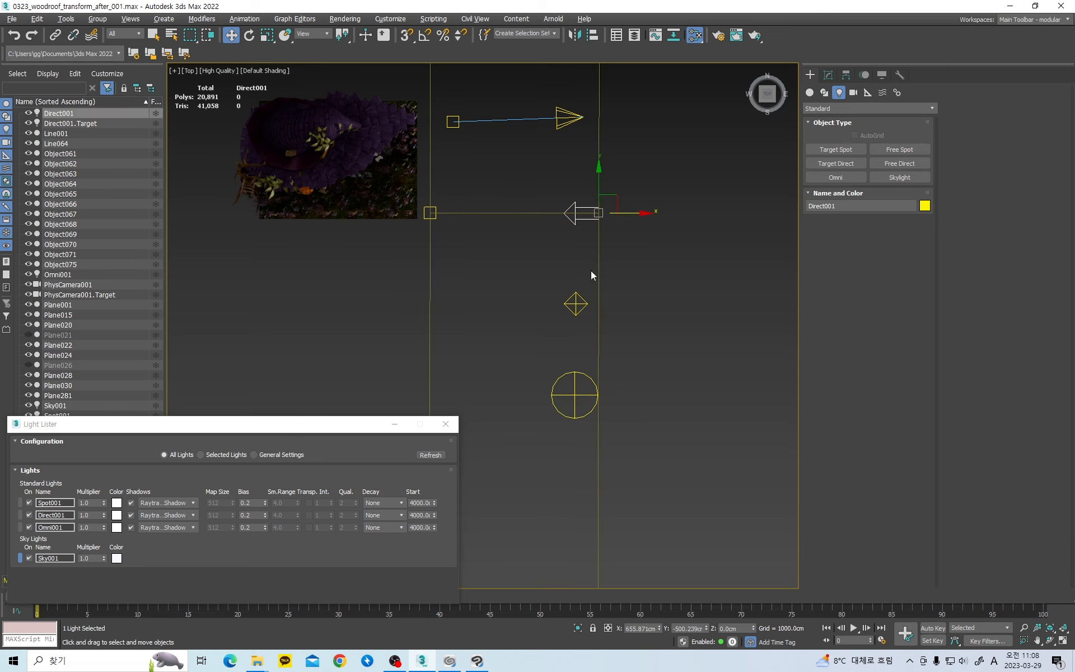
left_click(574, 302)
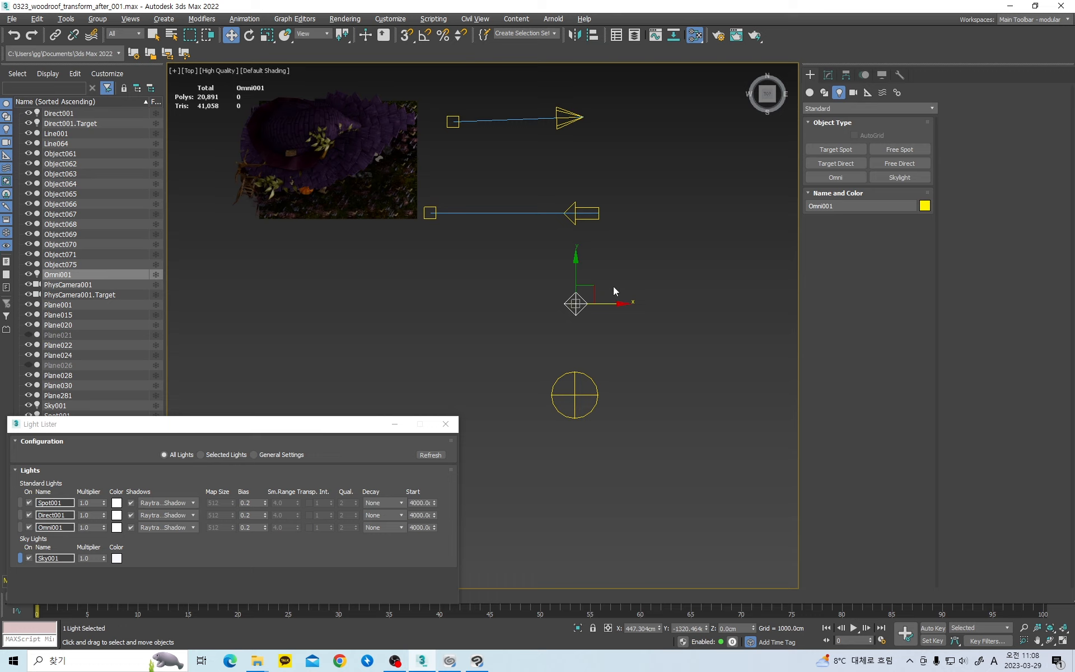
scroll(629, 255, "down", 4)
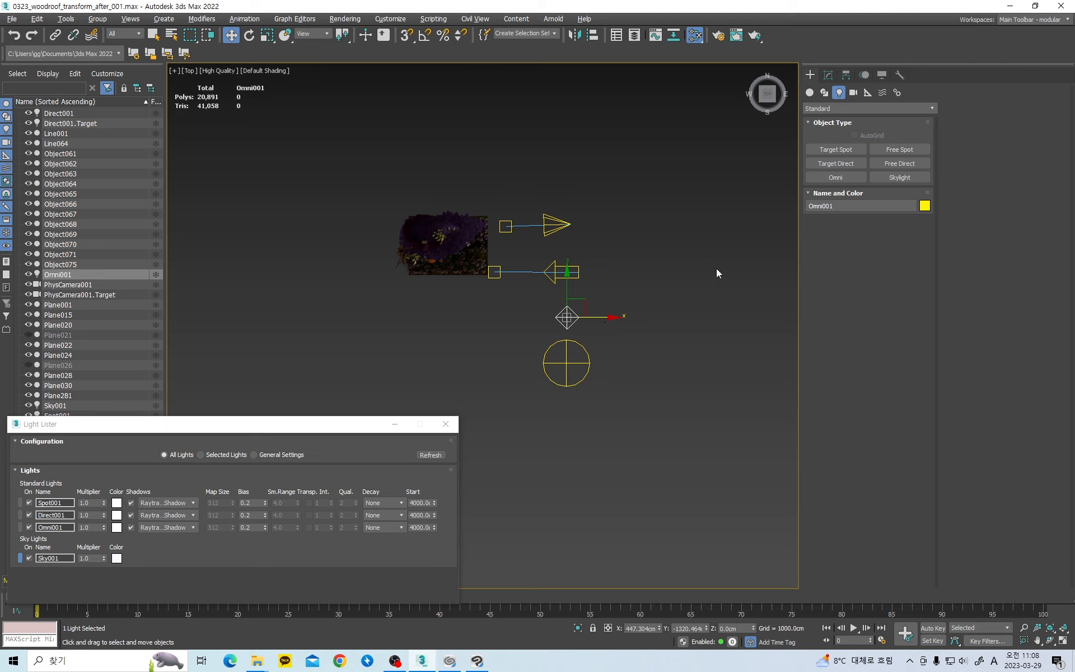
left_click(608, 627)
type("3000000000")
key("Return")
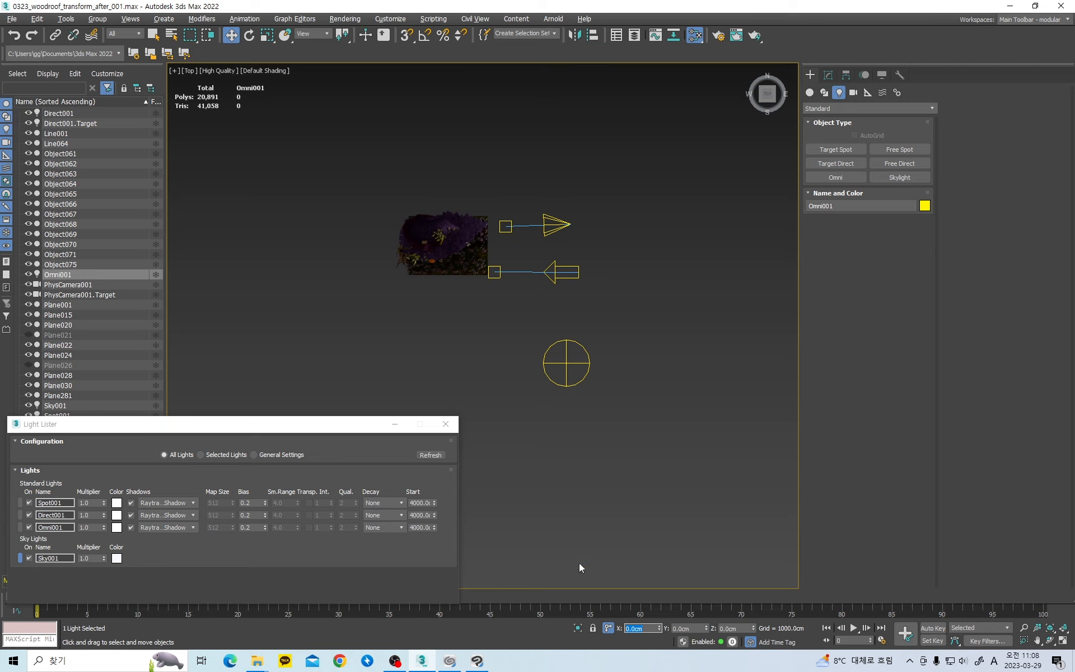
left_click(688, 396)
key("z")
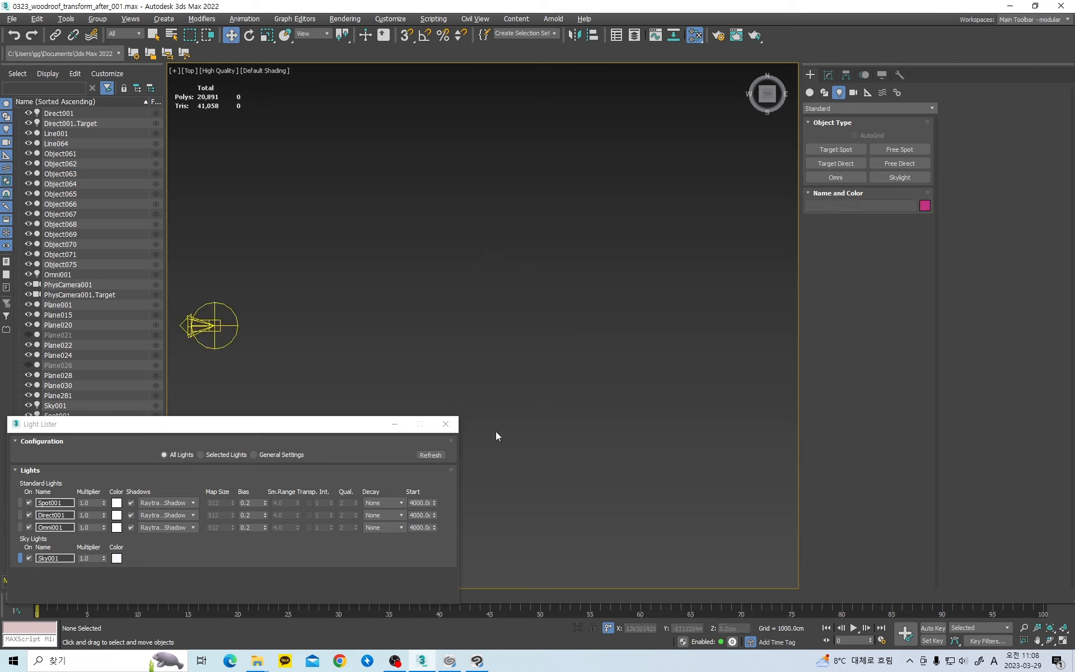
Step: Select the distant Omni light through the Light Lister and delete it
left_click_drag(533, 167, 864, 422)
left_click(19, 518)
left_click(20, 527)
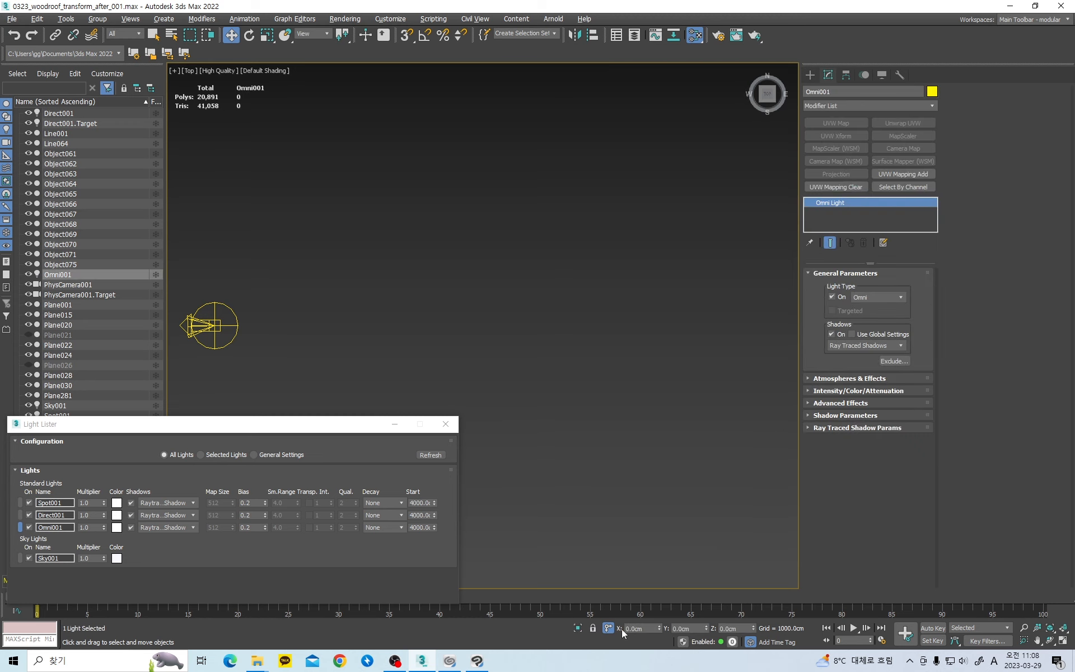
middle_click_drag(482, 398, 658, 442)
middle_click_drag(657, 394, 611, 384)
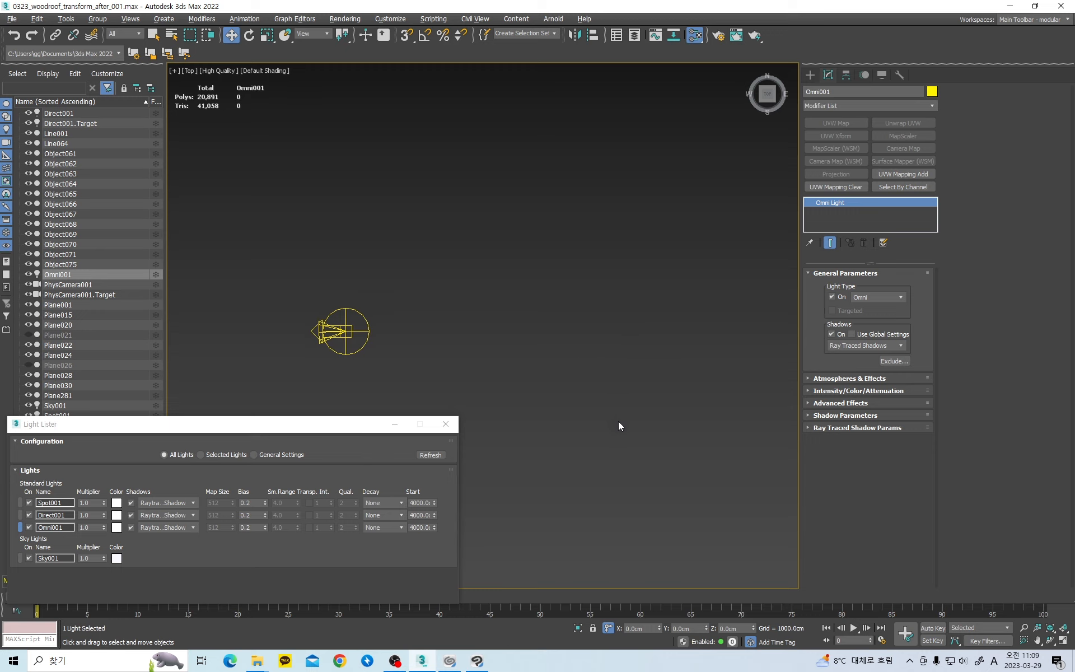
key("Delete")
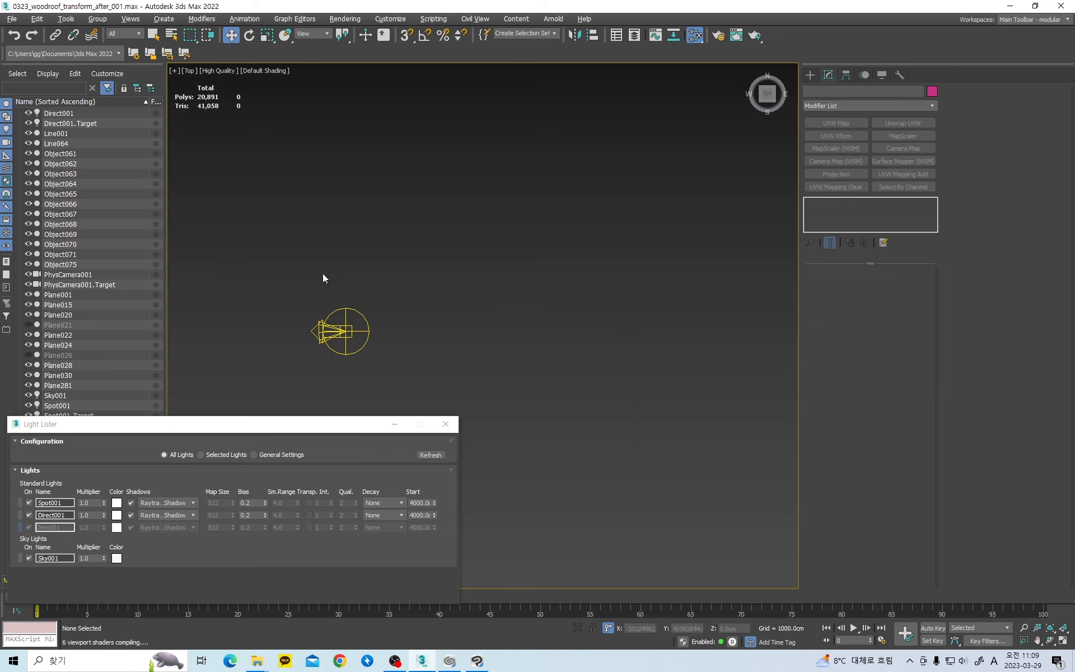
Step: Create a new Omni light between the Target Direct light and the Skylight
middle_click_drag(324, 277, 422, 317)
middle_click_drag(514, 313, 573, 374)
key("ctrl+a")
middle_click_drag(510, 347, 512, 307)
scroll(509, 304, "up", 9)
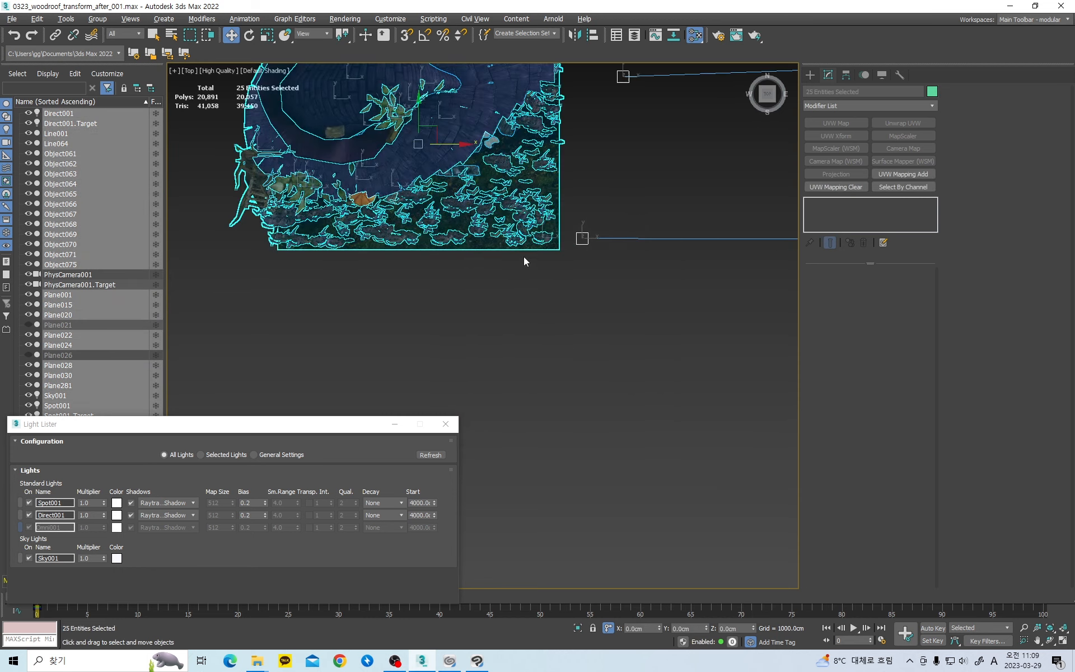
left_click(579, 254)
middle_click_drag(584, 249, 486, 367)
scroll(552, 307, "down", 1)
scroll(552, 331, "up", 3)
mouse_move(560, 300)
middle_mouse_down()
mouse_move(541, 329)
mouse_move(565, 297)
middle_mouse_up()
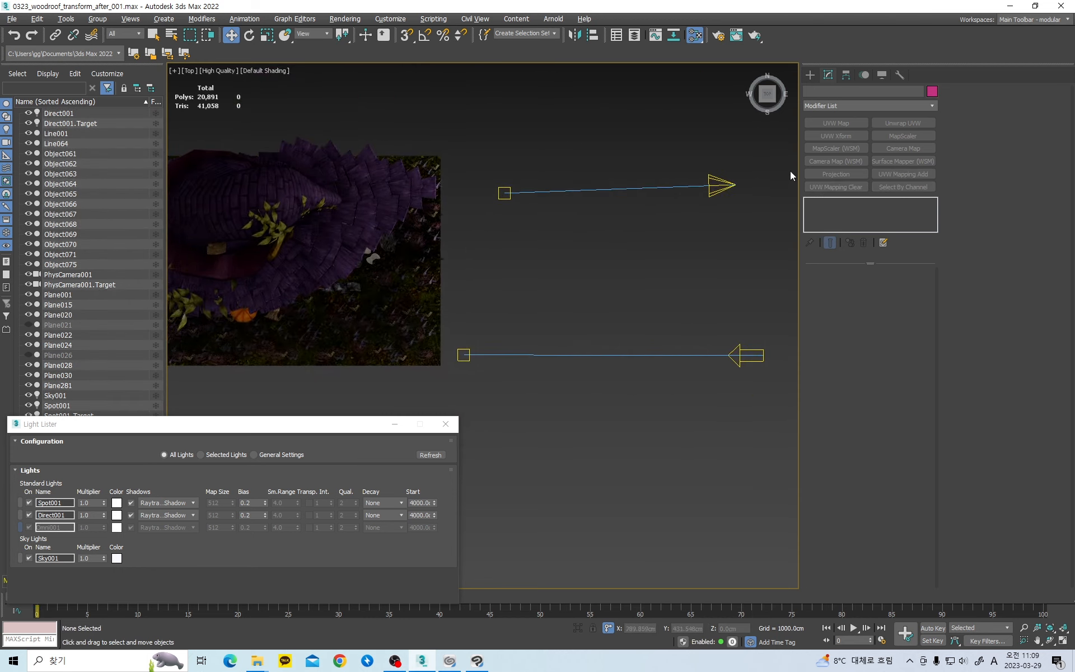
left_click(810, 75)
left_click(843, 180)
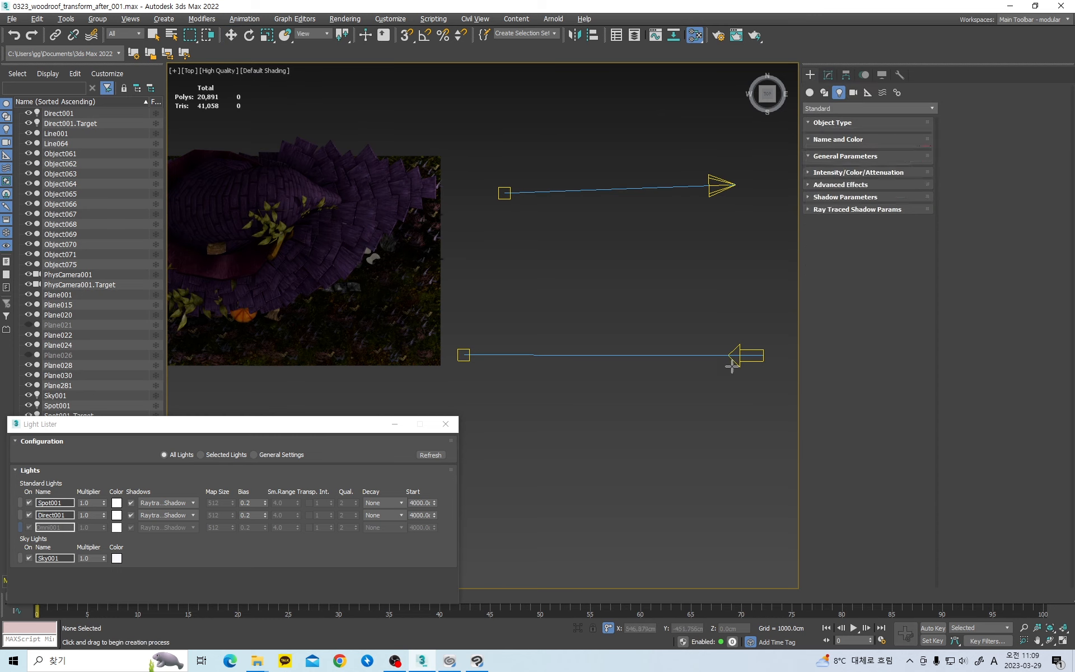
left_click(693, 492)
scroll(693, 493, "down", 2)
middle_click_drag(736, 403, 724, 384)
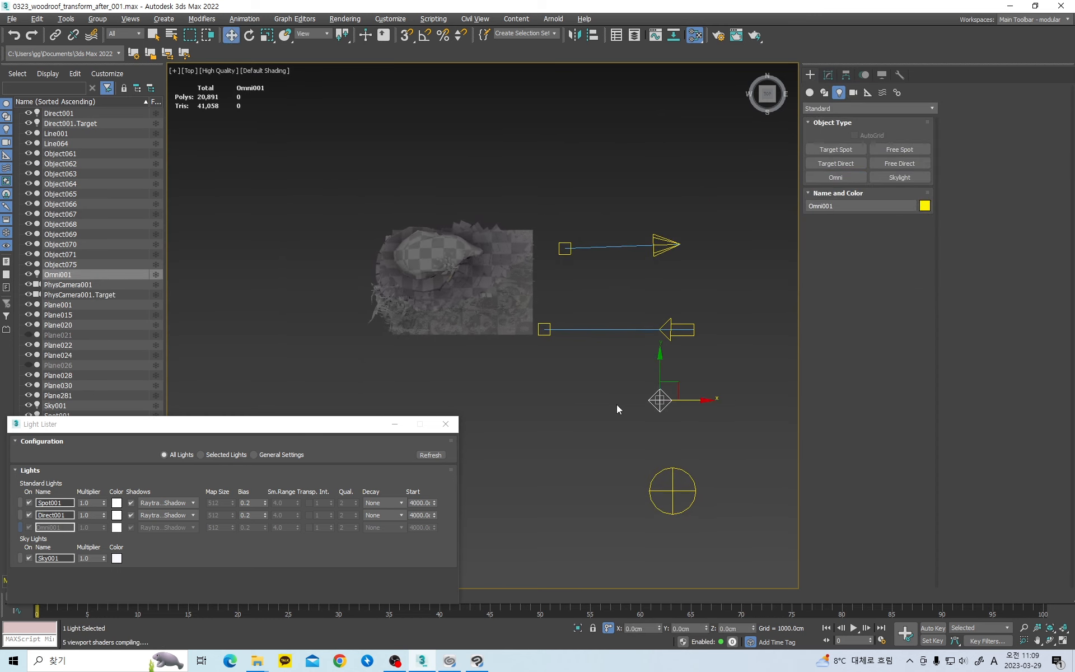
Step: Refresh the Light Lister so it includes the newly created Omni light, keeping that light selected in the viewport
left_click(426, 452)
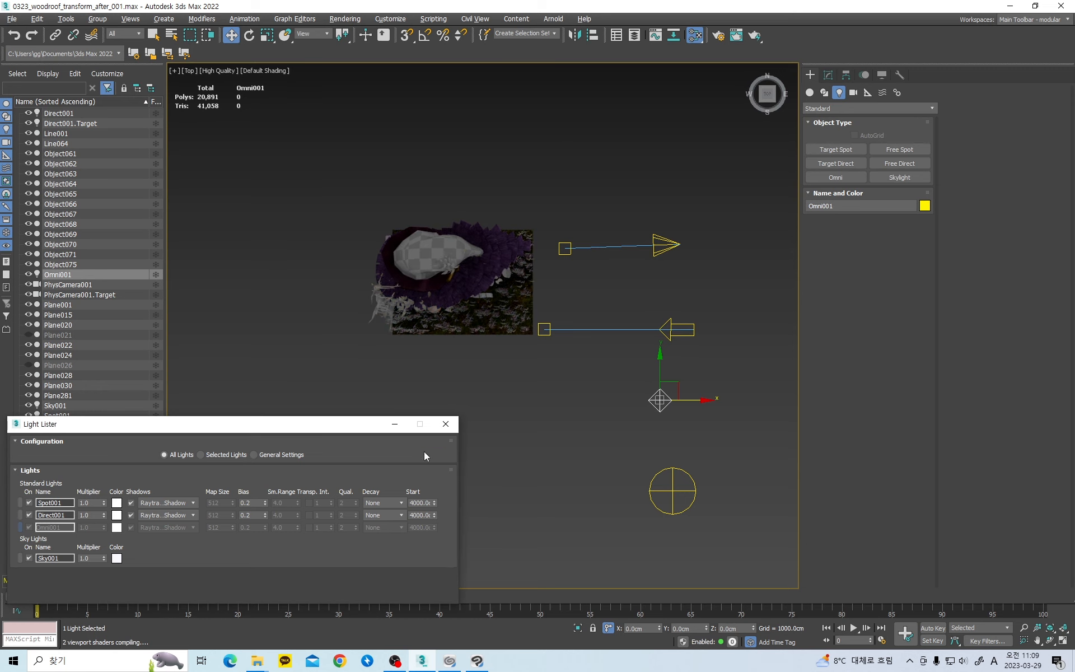
left_click(648, 289)
left_click(659, 399)
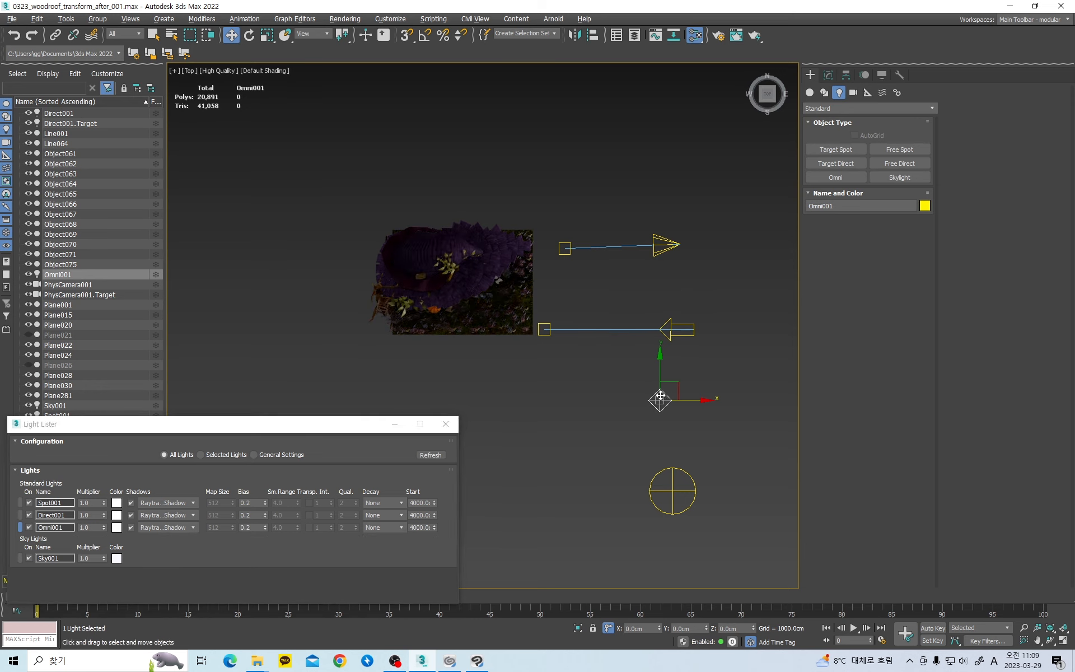
middle_click_drag(661, 395, 630, 361)
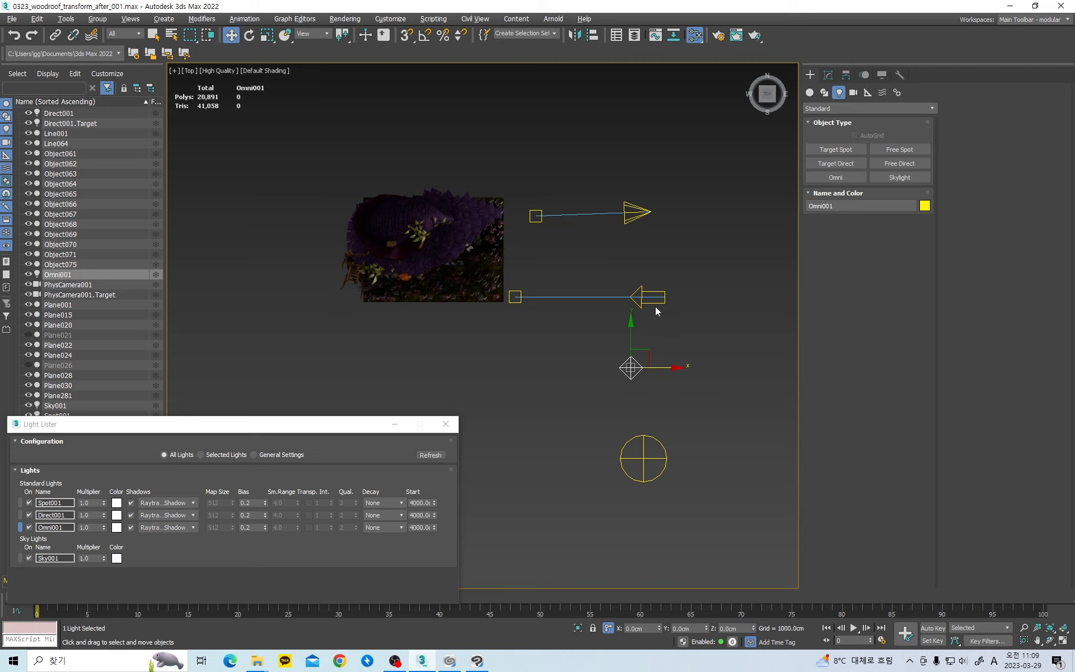
middle_click_drag(655, 322, 643, 326)
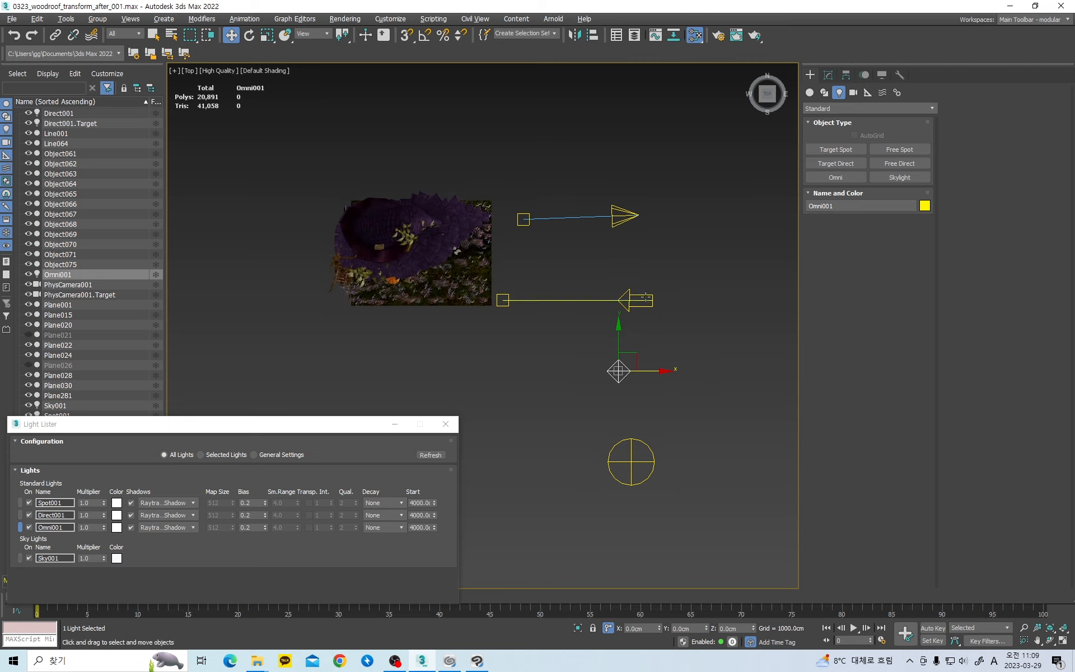
Step: Turn off the Target Spot, Omni and Skylight through their own light parameters, keeping the Target Direct light on
left_click(645, 302)
scroll(623, 226, "down", 4)
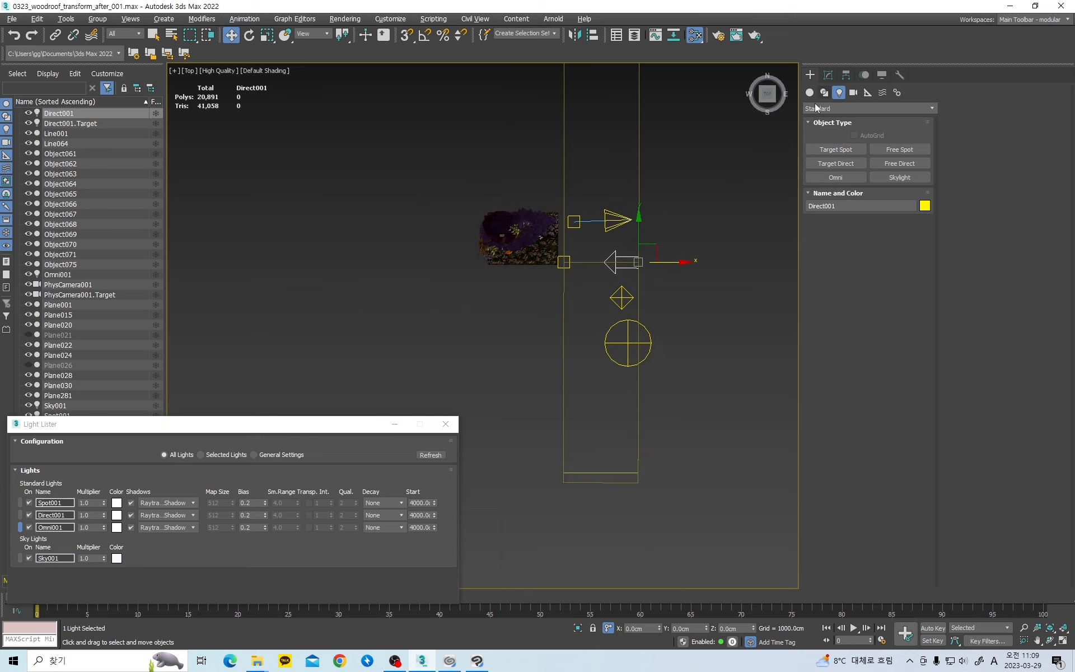
left_click(828, 74)
left_click(832, 296)
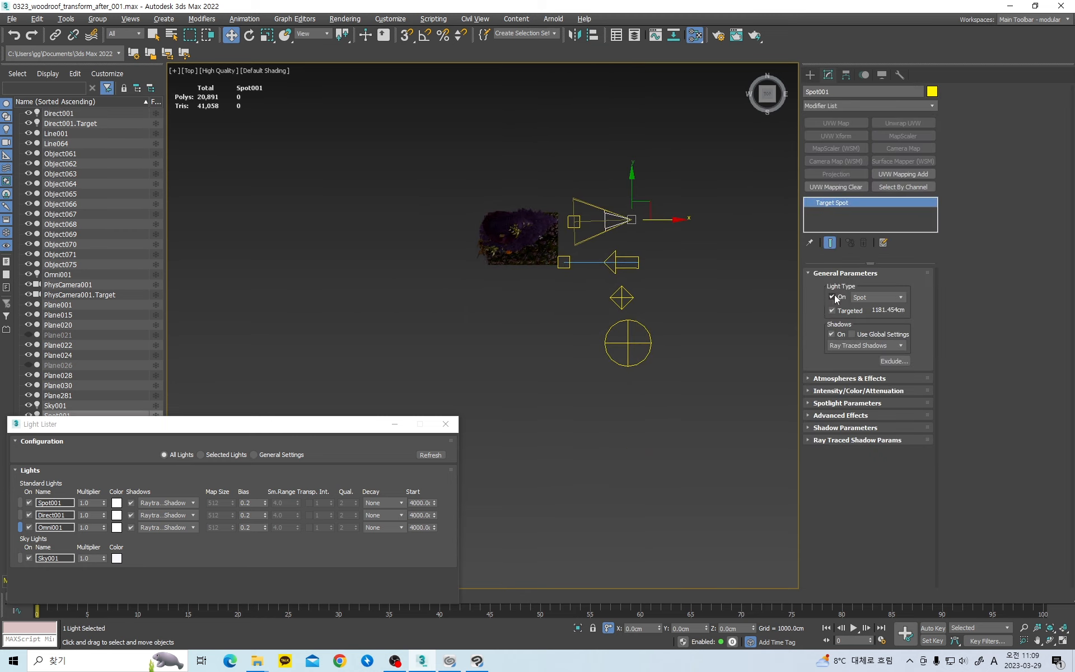
left_click(624, 301)
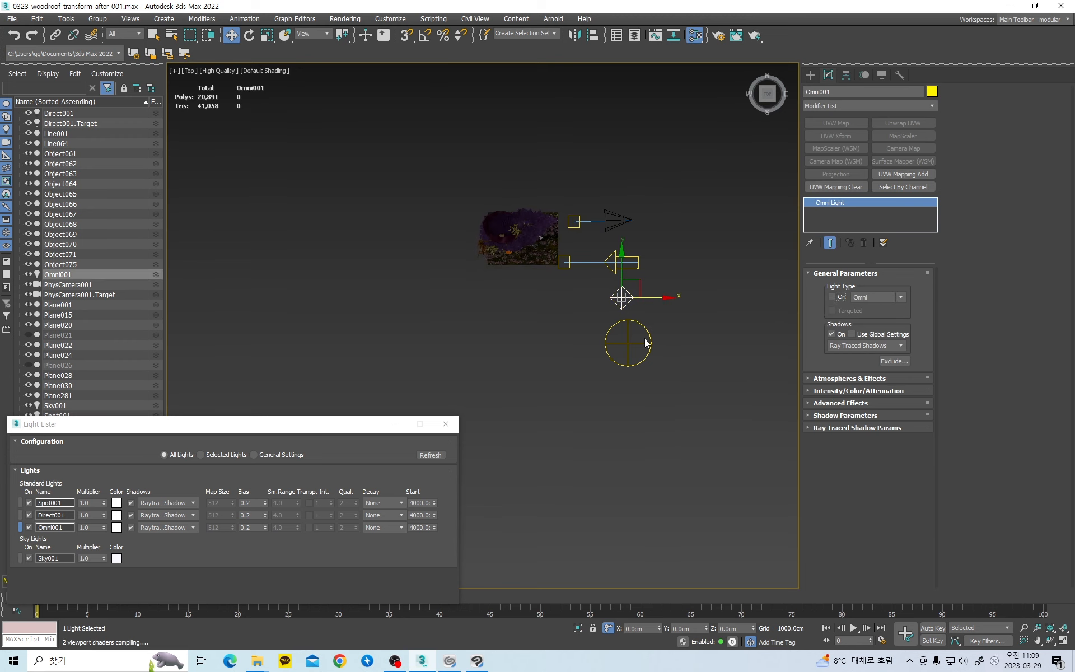
left_click(645, 340)
left_click(650, 343)
left_click(831, 287)
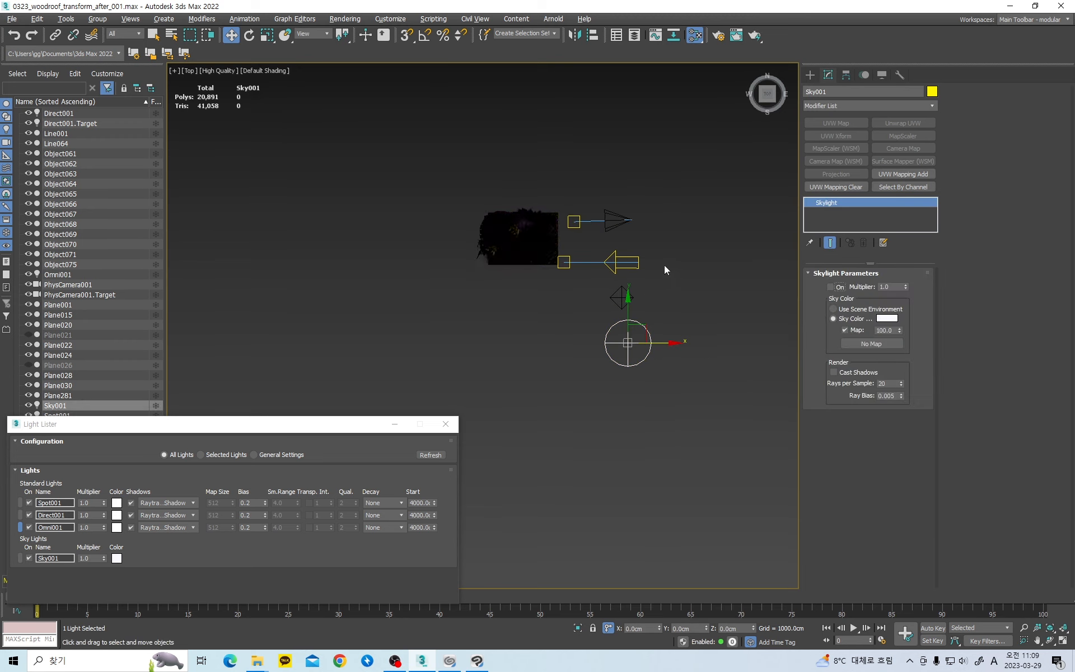
Step: Move the Direct light together with its target along Y, closer to the Target Spot, and clear the selection
middle_click_drag(655, 267, 660, 295)
scroll(660, 295, "up", 2)
left_click(627, 314)
left_click(575, 287)
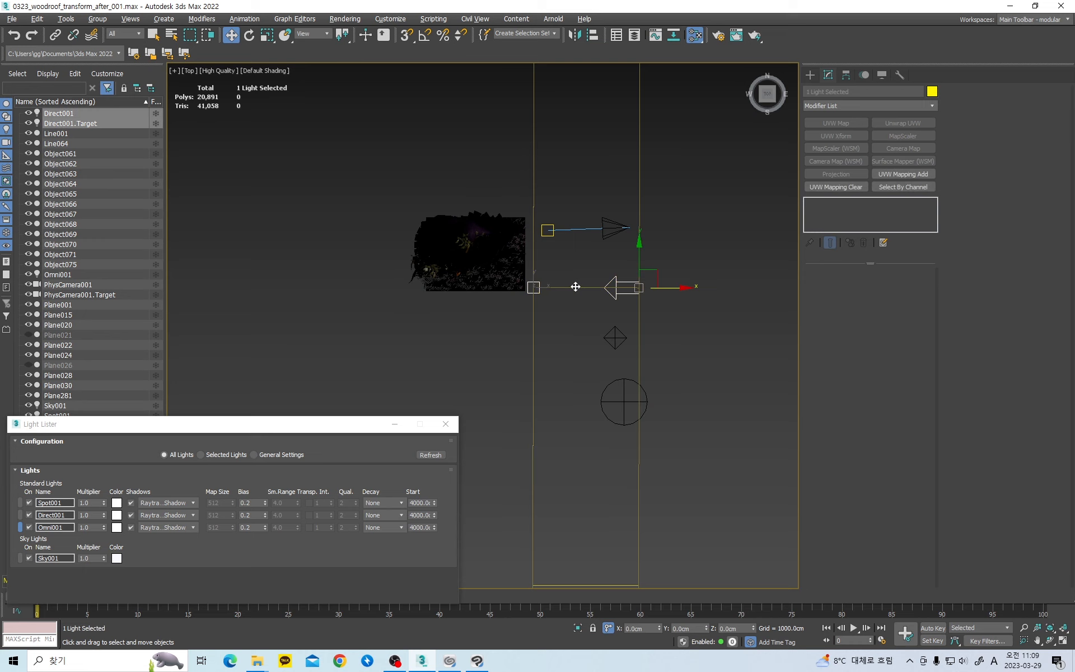
left_click_drag(657, 275, 657, 243)
left_click(622, 324)
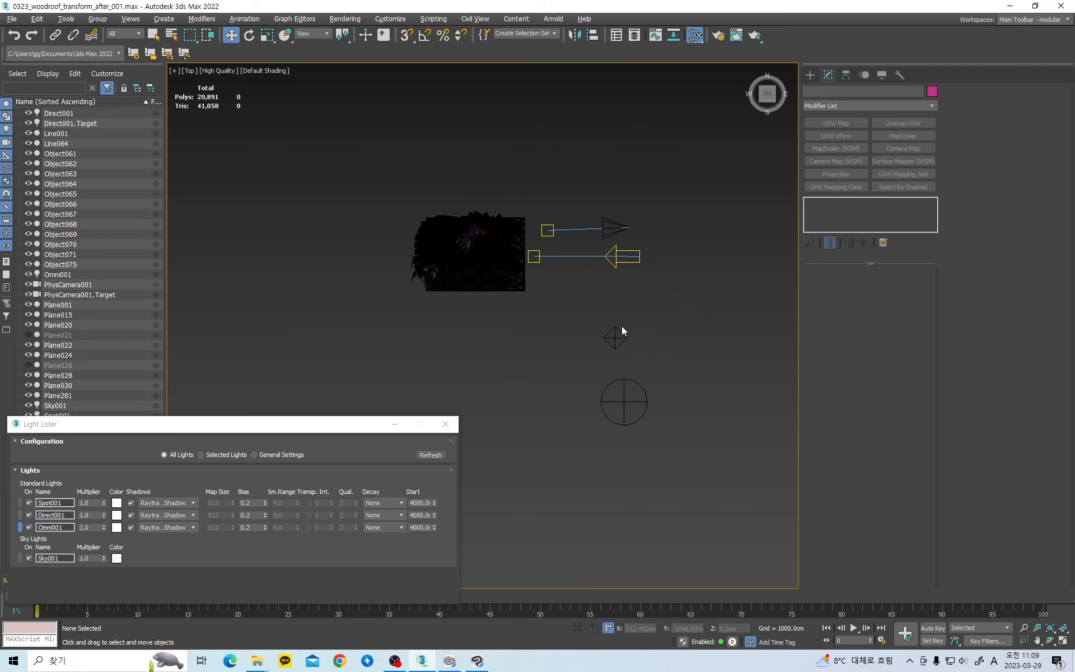
Step: Change the orthographic viewport to a Perspective view and set its display quality to High Quality
scroll(619, 329, "down", 2)
key("alt+w")
left_click(718, 468)
key("alt+w")
scroll(719, 472, "down", 4)
middle_click_drag(719, 471, 551, 377)
scroll(557, 368, "down", 4)
scroll(550, 369, "up", 3)
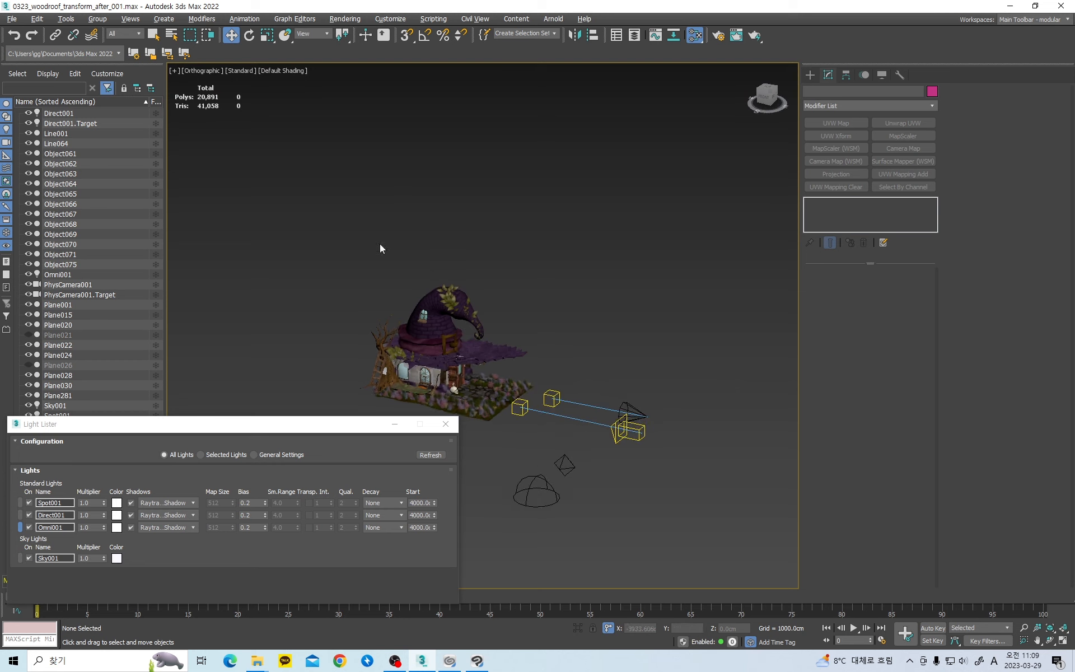
left_click(240, 70)
left_click(197, 71)
left_click(196, 70)
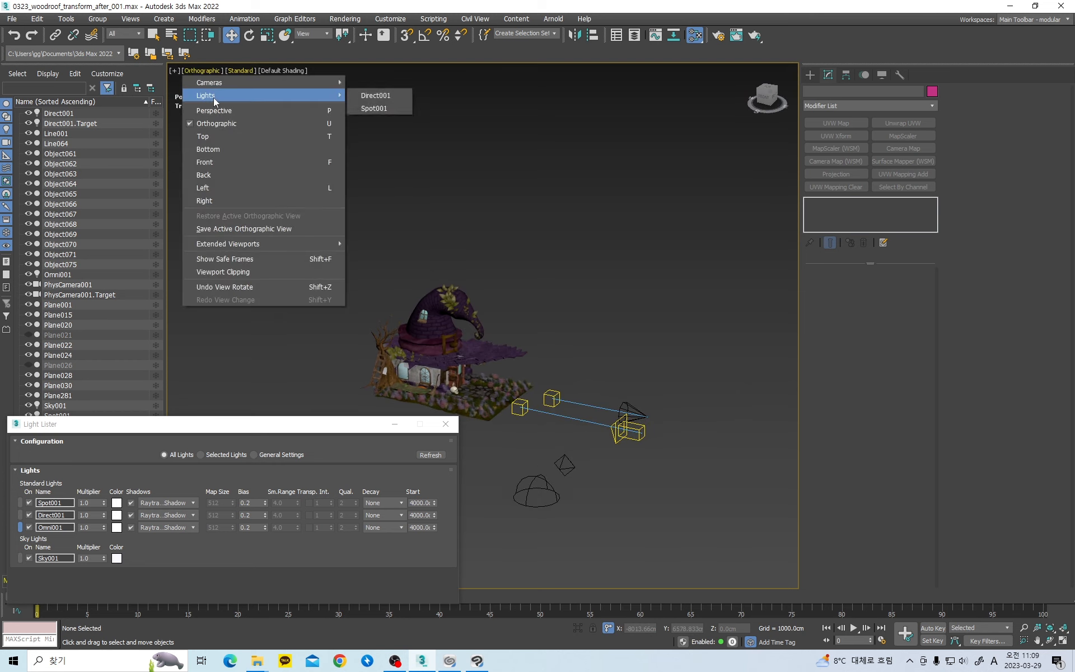
left_click(212, 109)
left_click(232, 71)
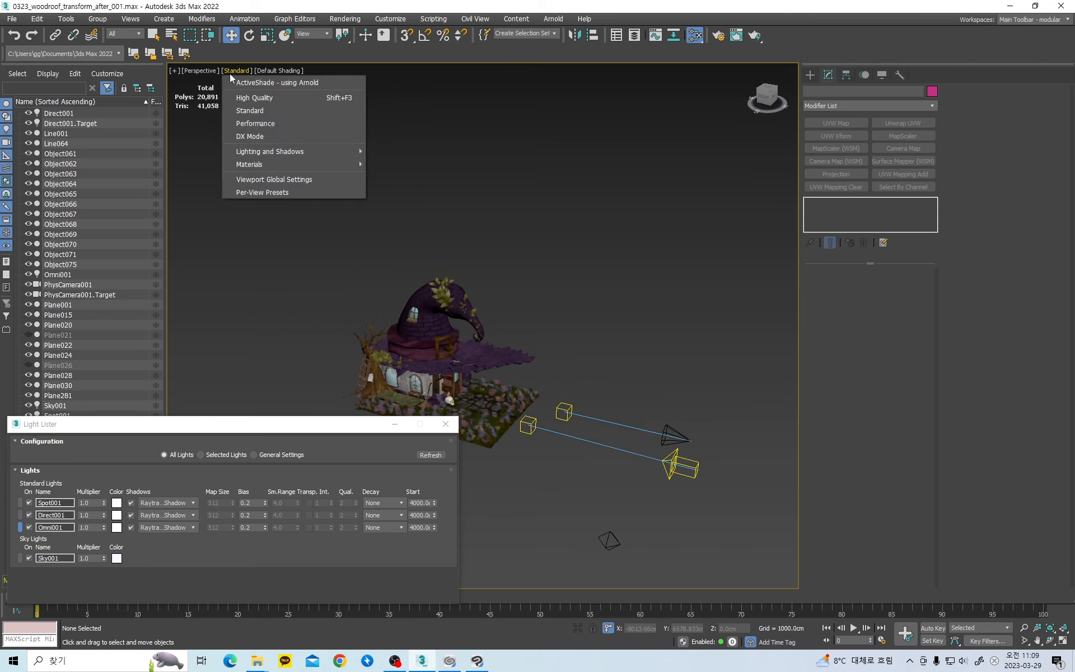
left_click(255, 97)
scroll(544, 322, "up", 5)
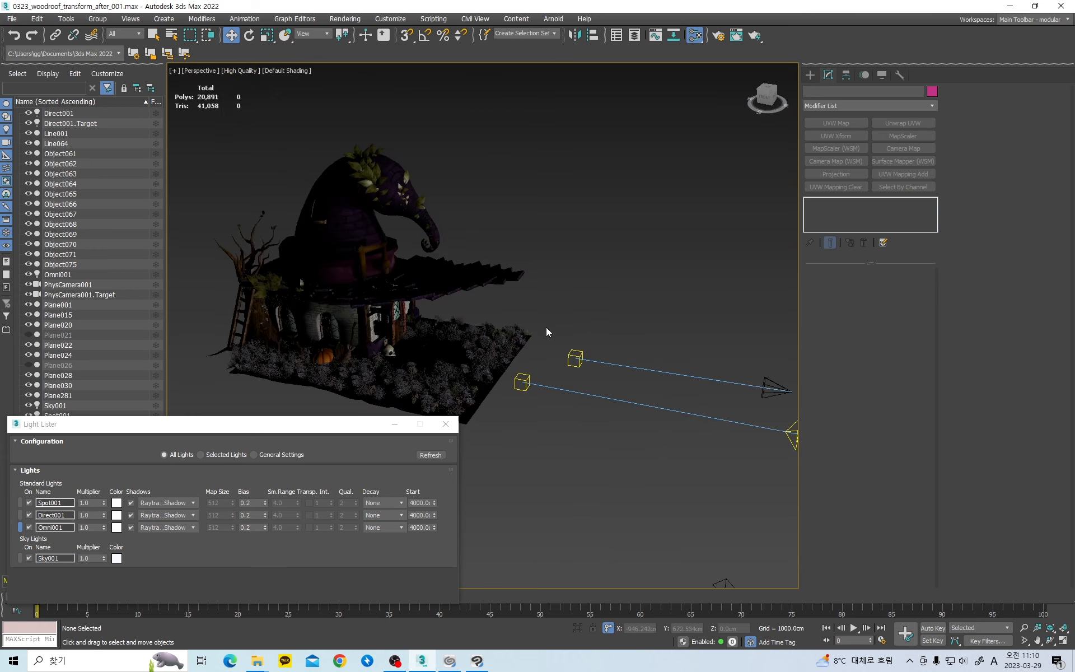
scroll(547, 332, "down", 5)
Step: Select the Direct light with its target in the perspective view and move both slightly along X towards the house
left_click(597, 382)
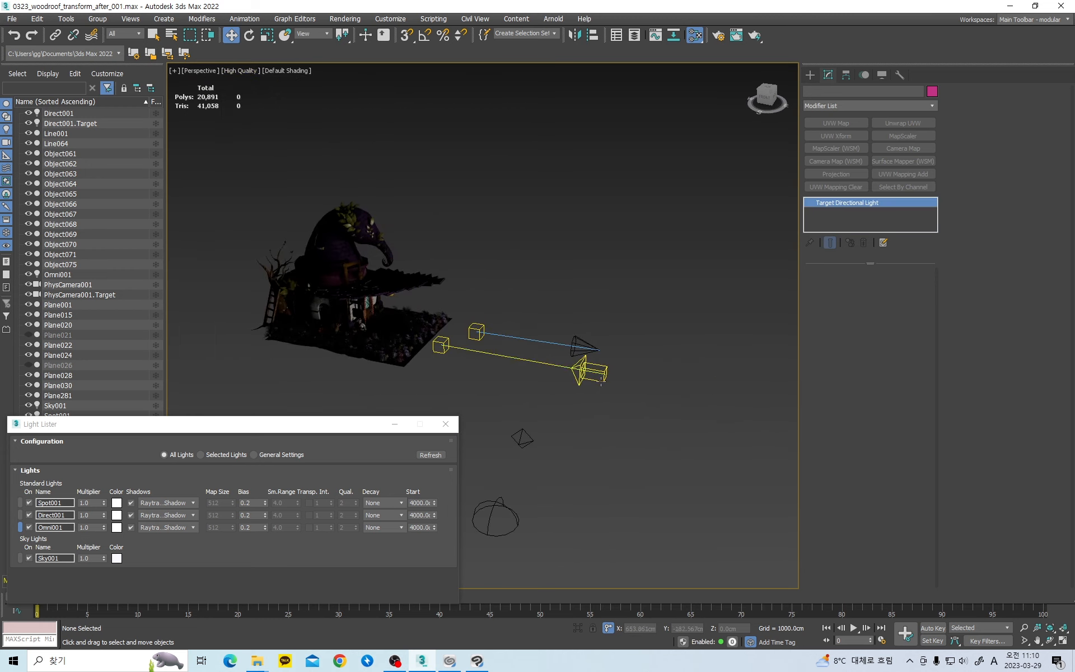
mouse_move(551, 386)
middle_mouse_down("alt")
mouse_move(582, 405)
mouse_move(549, 371)
middle_mouse_up("alt")
left_click(552, 404)
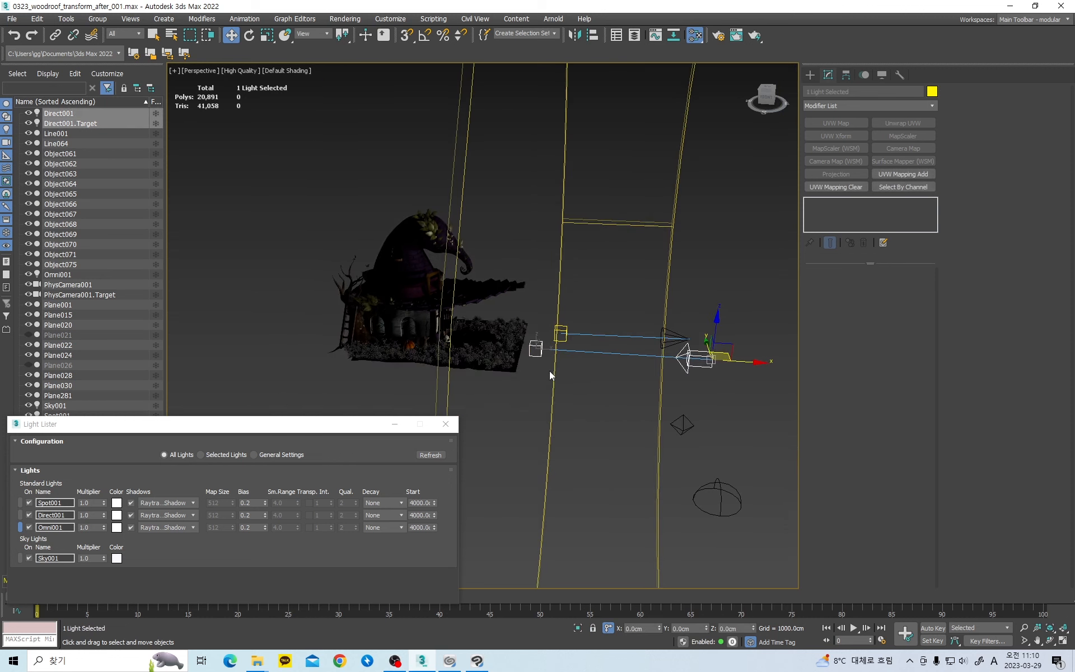
middle_click_drag(728, 363, 679, 398, "alt")
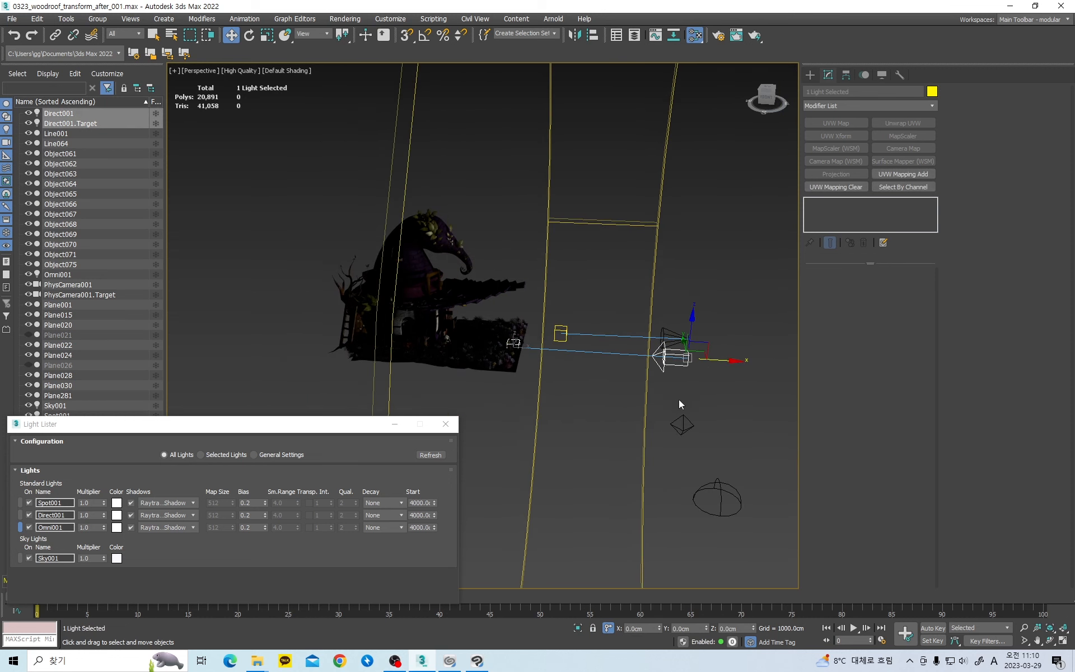
Step: Turn off the Direct light's Targeted option and rotate the free light to aim it downward and away from the house
left_click(671, 358)
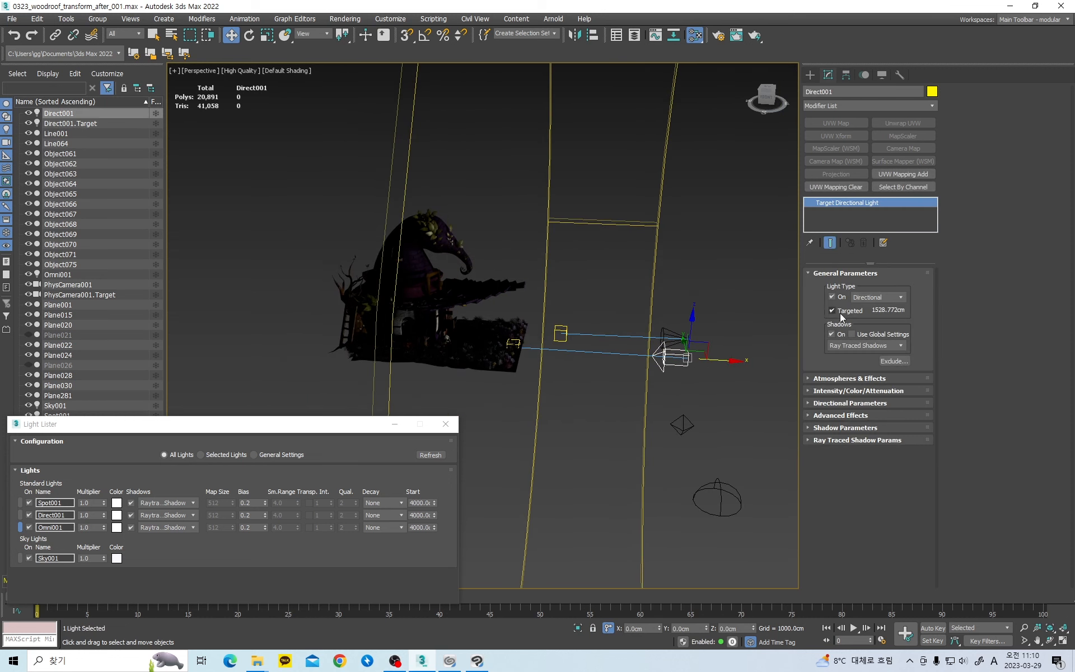
left_click(840, 311)
middle_click_drag(637, 340, 584, 338)
key("e")
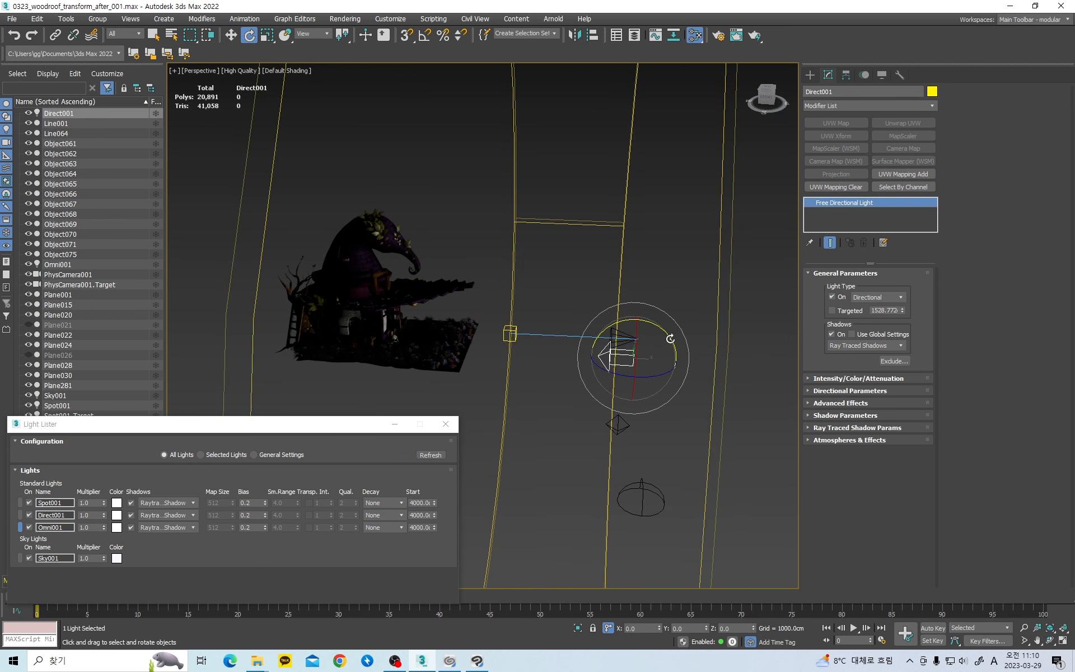
mouse_move(670, 338)
left_mouse_down()
mouse_move(671, 310)
mouse_move(674, 332)
left_mouse_up()
mouse_move(663, 374)
left_mouse_down()
mouse_move(609, 401)
mouse_move(653, 399)
mouse_move(647, 386)
left_mouse_up()
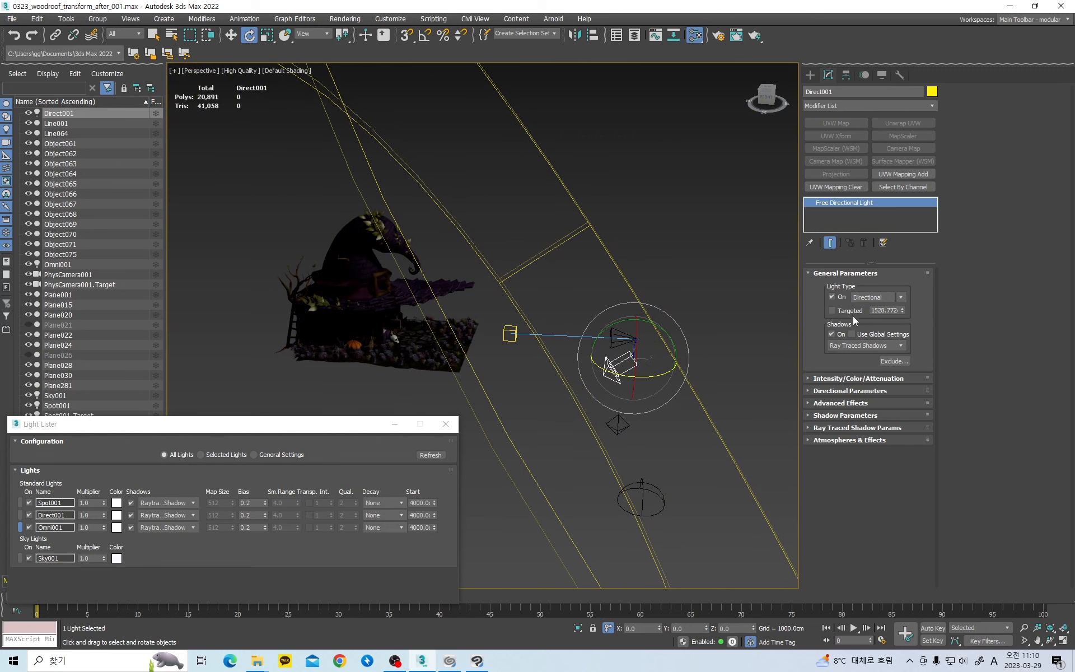
Step: Turn the Direct light's Targeted option back on and move its target onto the house at ground level
left_click(832, 310)
middle_click_drag(592, 360, 638, 319)
left_click(551, 399)
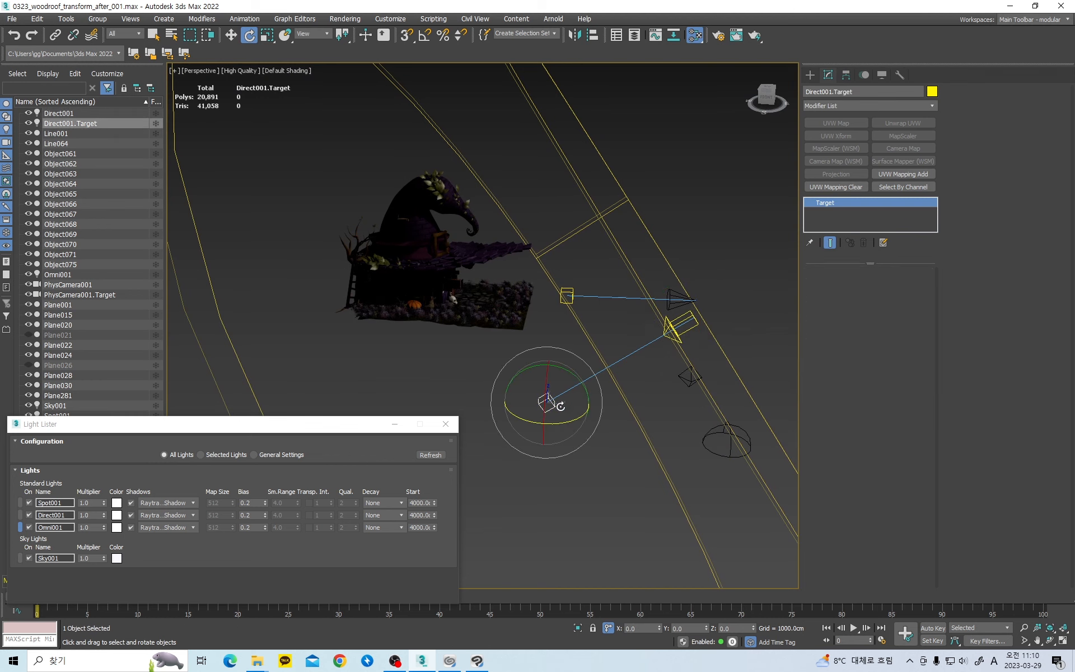
key("w")
key("alt+w")
key("alt+w")
scroll(554, 219, "up", 6)
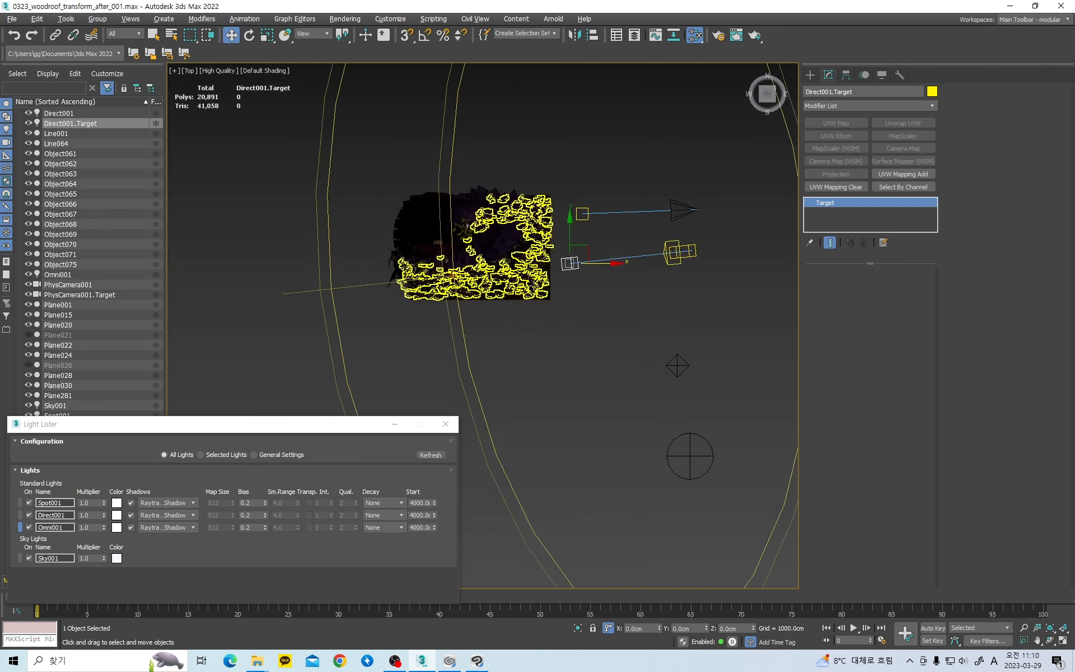
middle_click_drag(555, 219, 577, 408, "alt")
left_click_drag(537, 456, 545, 337)
scroll(560, 370, "down", 3)
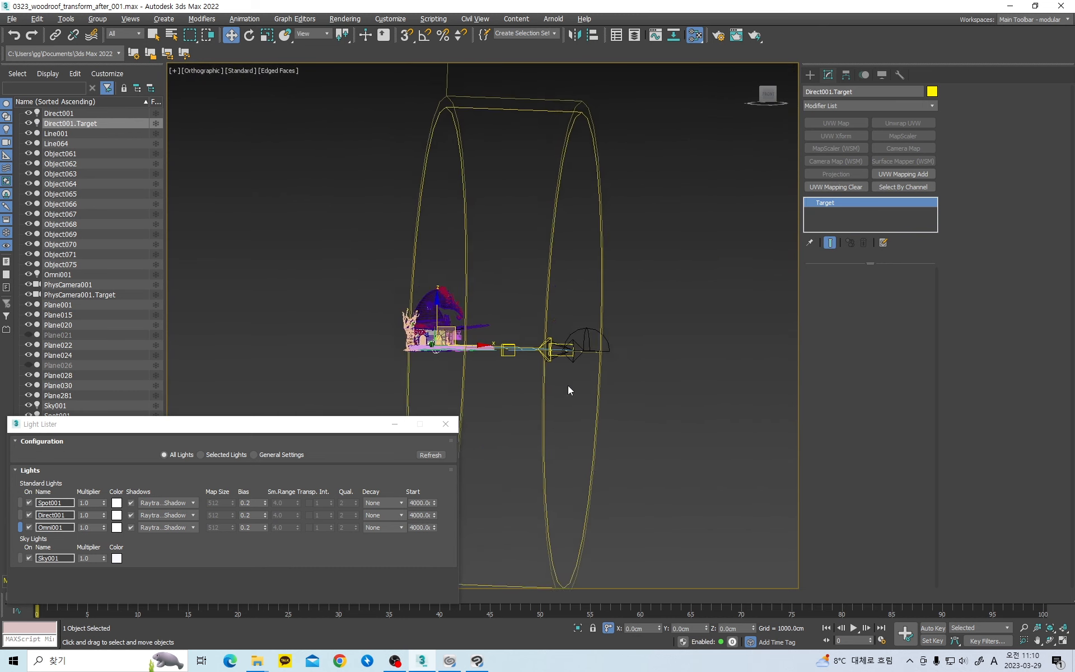
Step: Try moving the Direct light freely in the perspective view, and undo the move
scroll(568, 387, "up", 1)
key("alt+w")
right_click(648, 448)
key("alt+w")
left_click(686, 322)
middle_click_drag(681, 328, 645, 383)
scroll(647, 369, "down", 4)
left_click_drag(663, 379, 589, 289)
key("ctrl+z")
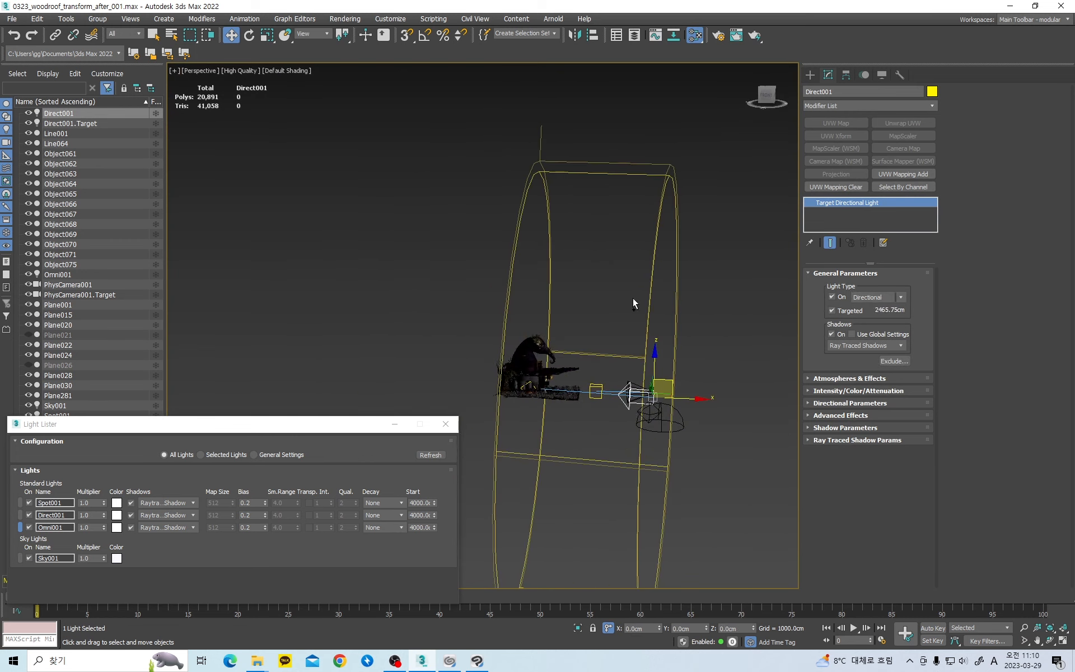
Step: Nudge the Direct light to a slightly different position in the orthographic view and return to the perspective view
key("alt+w")
right_click(637, 233)
key("alt+w")
middle_click_drag(489, 308, 554, 330)
scroll(648, 379, "up", 5)
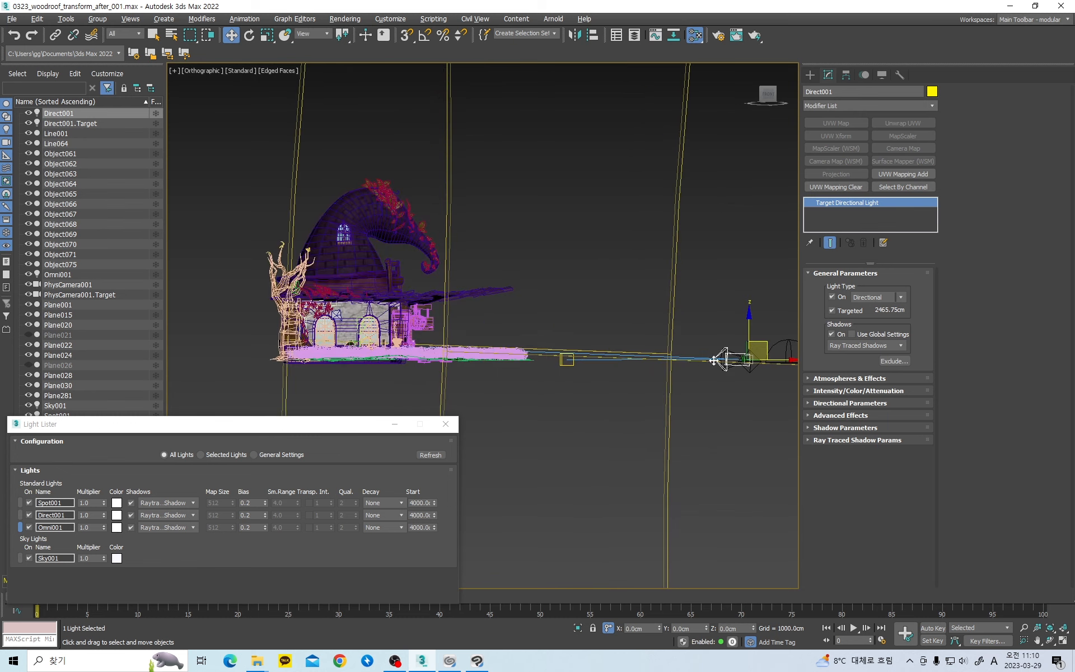
left_click_drag(682, 351, 680, 341)
key("alt+w")
right_click(694, 473)
key("alt+w")
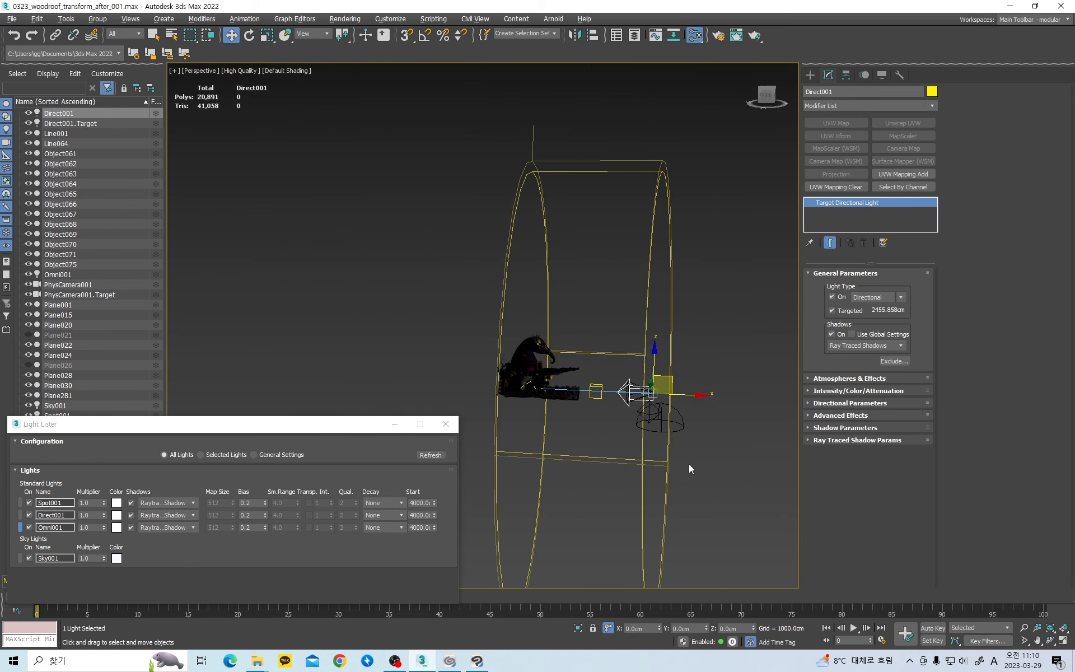
Step: Expand all of the Direct light's parameter rollouts, collapse Atmospheres & Effects, and examine the intensity, attenuation and directional settings
right_click(864, 378)
left_click(912, 405)
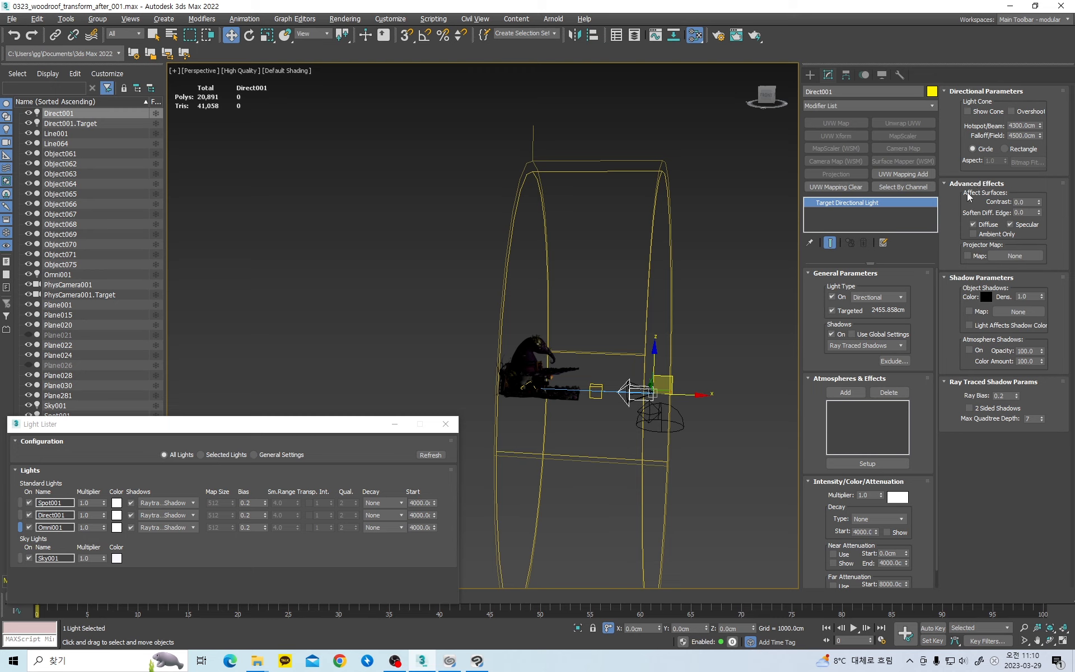
middle_click_drag(677, 364, 649, 357)
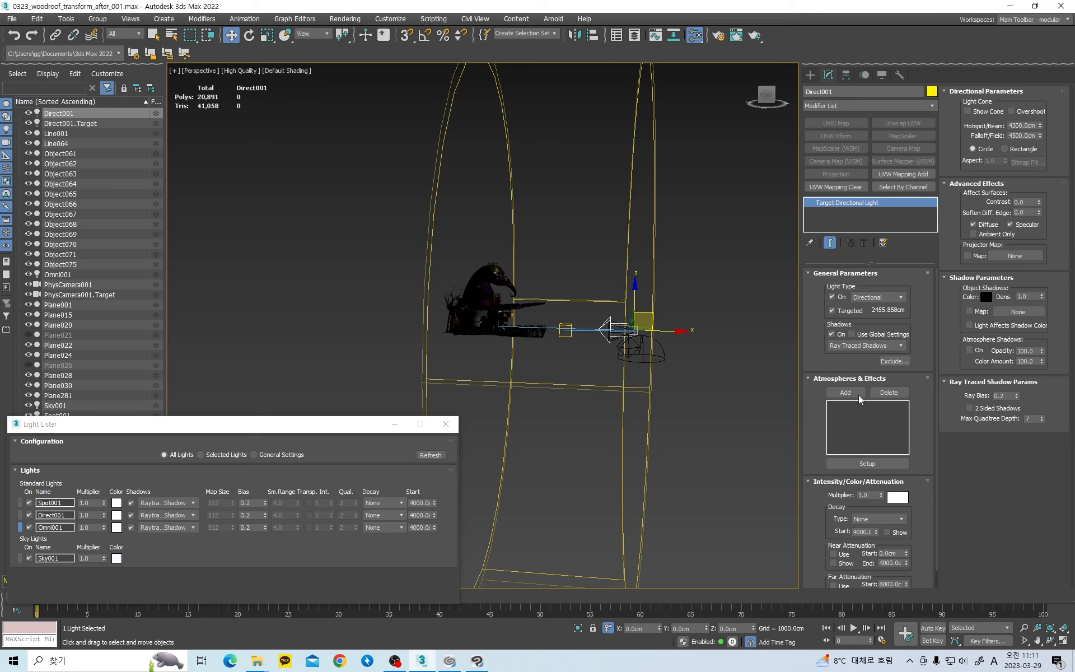
scroll(821, 435, "down", 1)
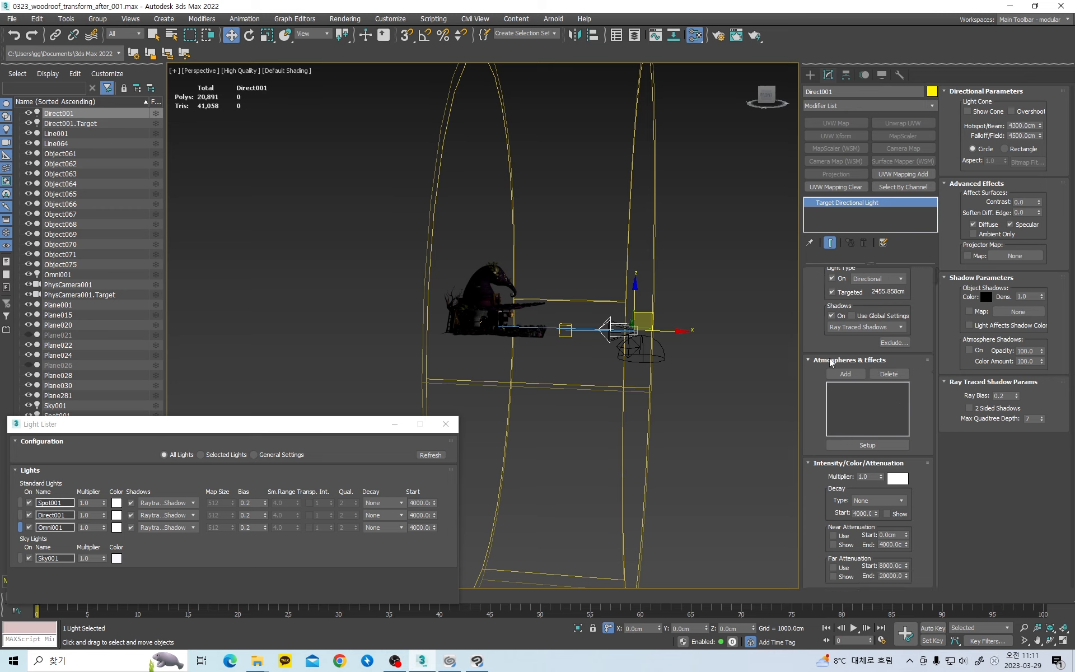
left_click(809, 366)
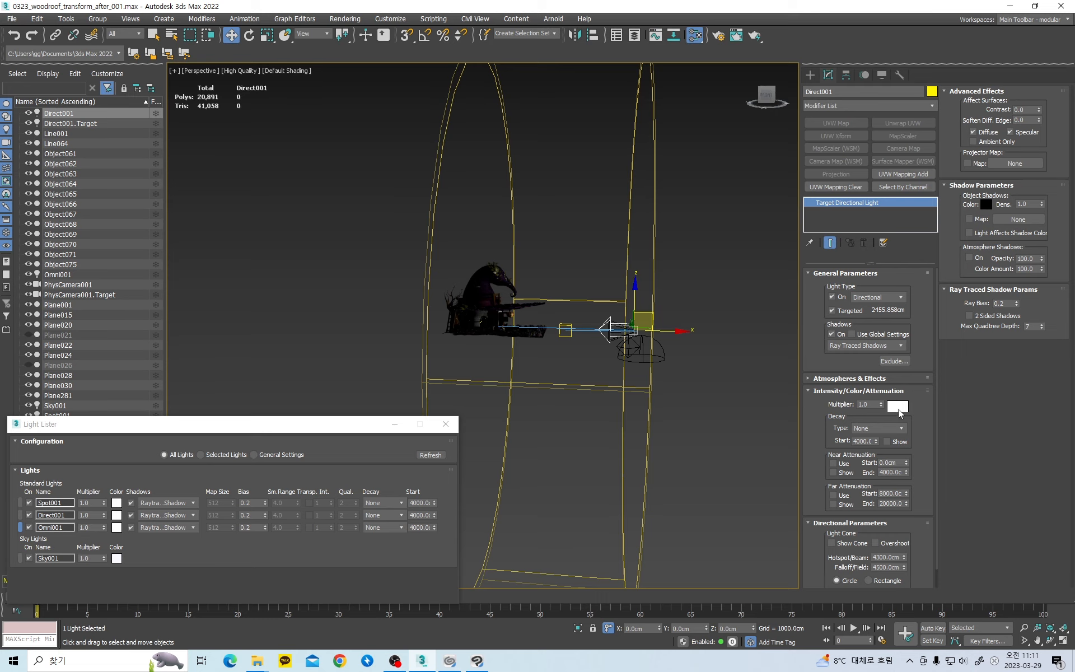
scroll(822, 462, "down", 1)
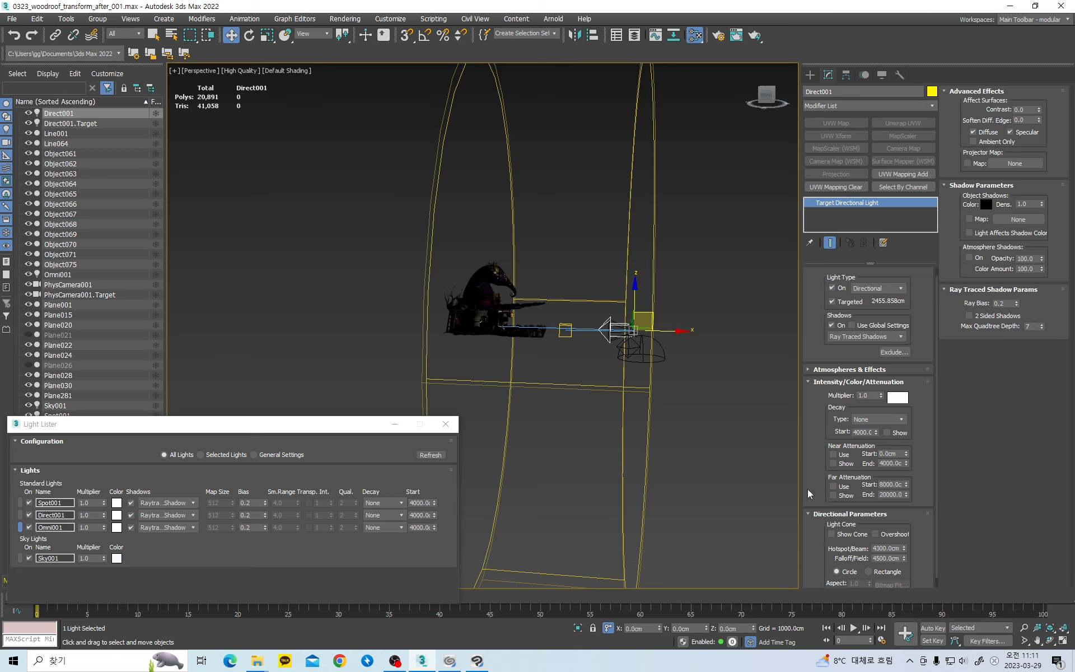
scroll(810, 482, "down", 1)
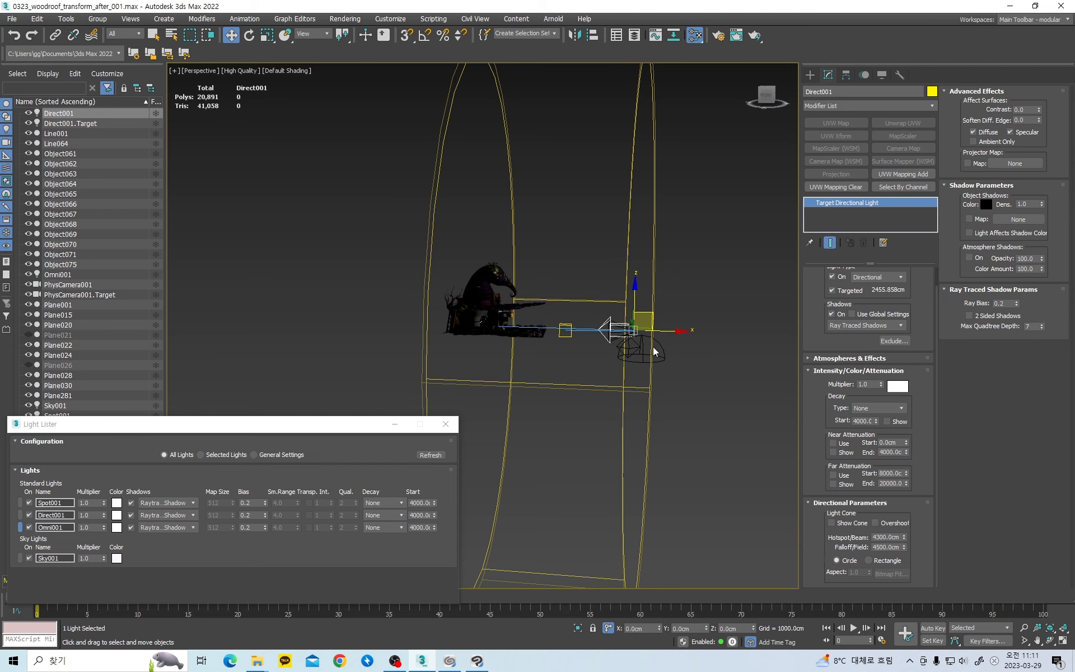
Step: Compare the Rectangle and Circle light cone shapes of the Direct light, finishing with Circle
middle_click_drag(644, 348, 580, 358, "alt")
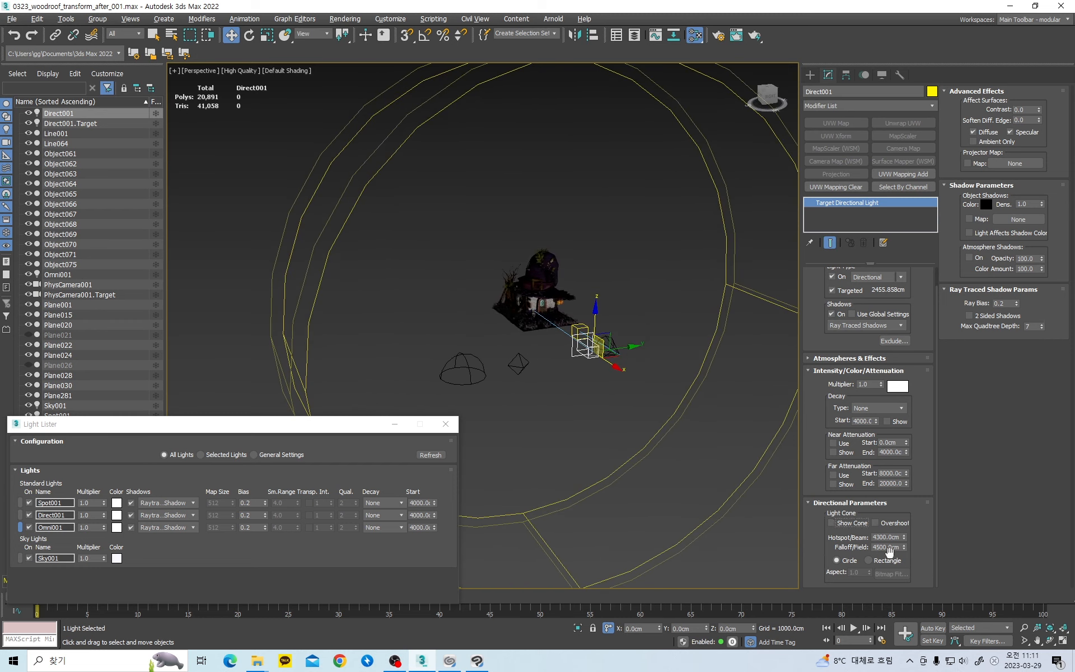
left_click(876, 562)
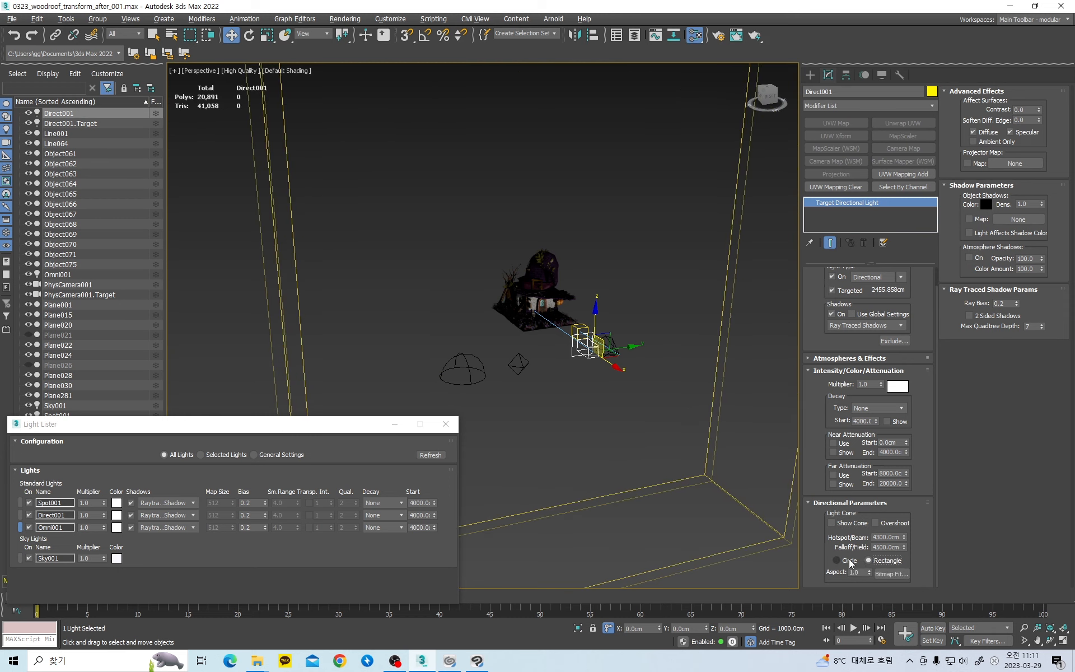
left_click(851, 561)
left_click(877, 561)
left_click(844, 562)
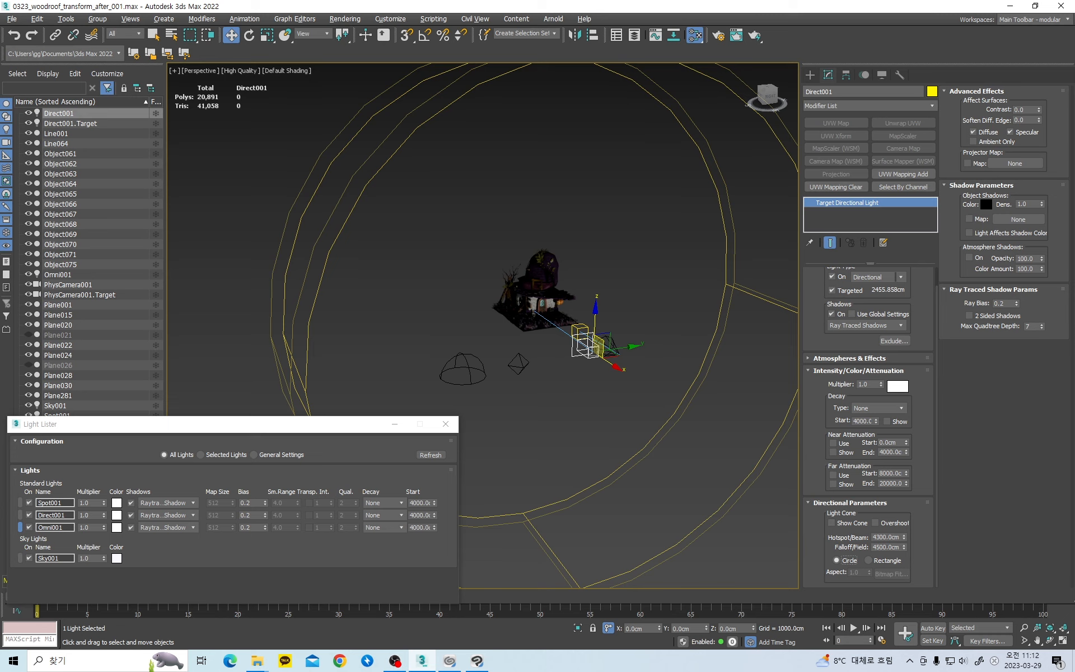
Step: Try the Bitmap Fit option of the Direct light's Rectangle cone without choosing an image, and restore the Circle cone
left_click(879, 565)
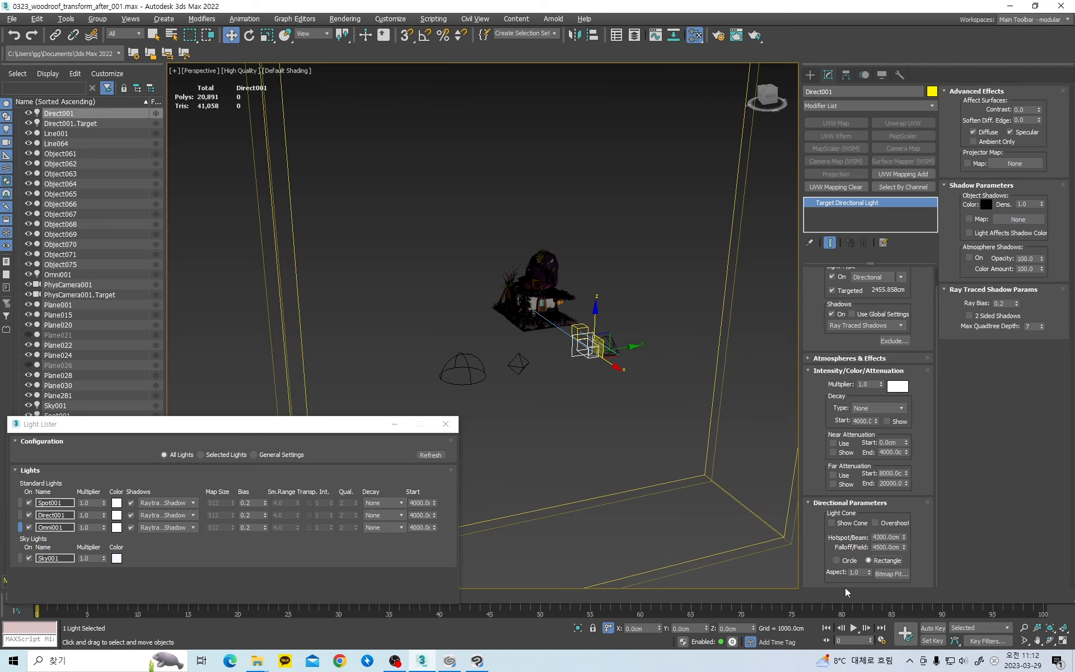
left_click(893, 574)
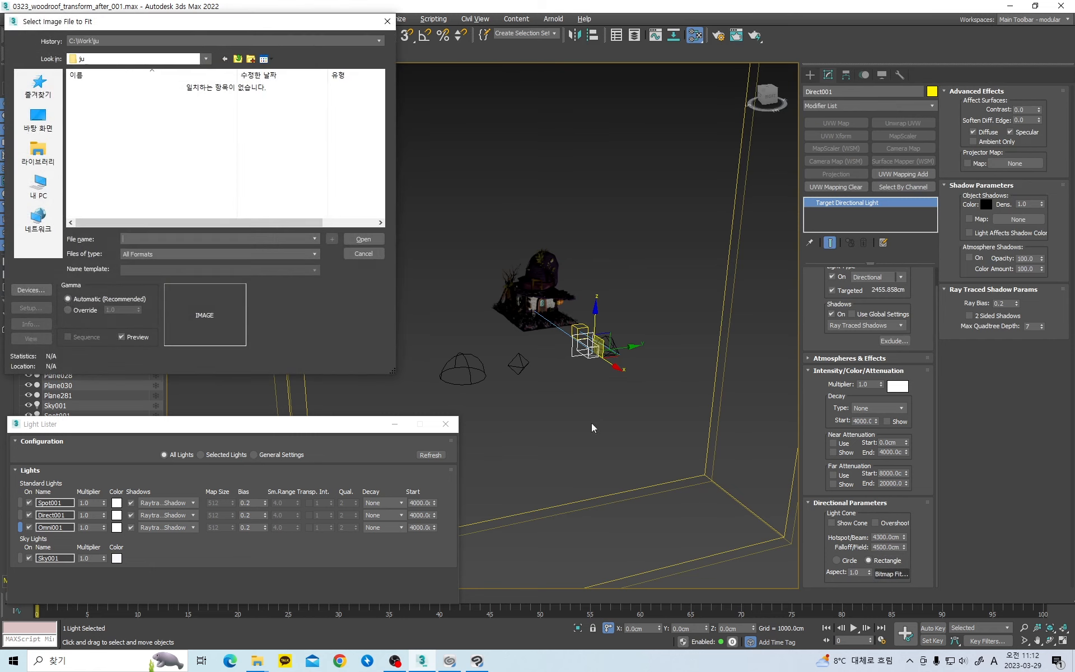
left_click(361, 253)
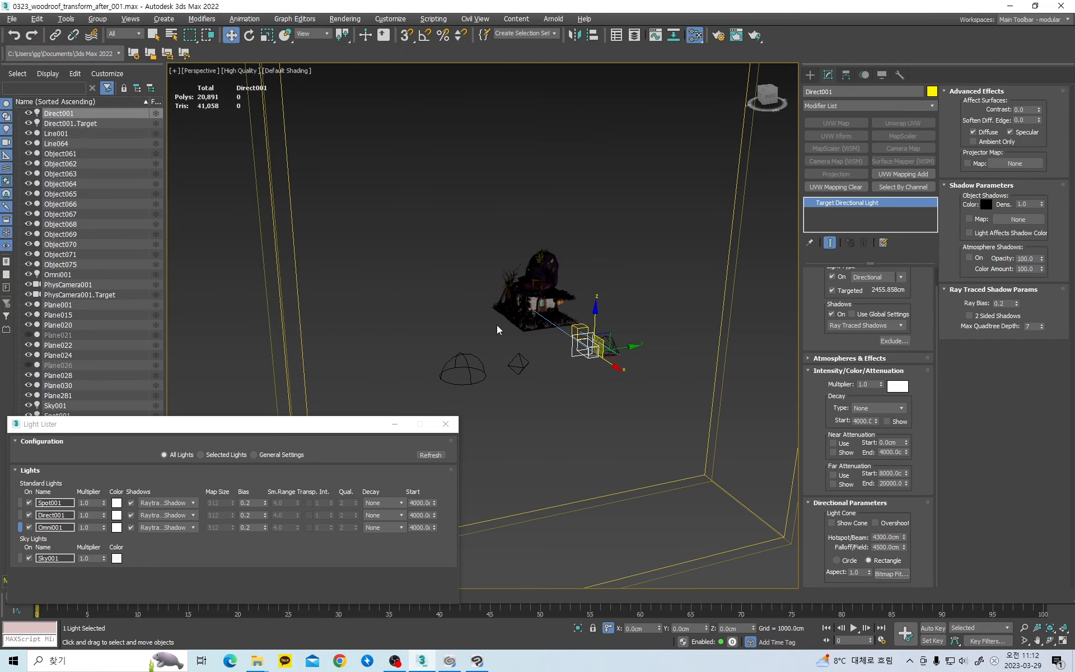
left_click(837, 561)
Step: Toggle Show Cone on the Direct light and compare its cone display with the light selected and deselected
left_click(660, 412)
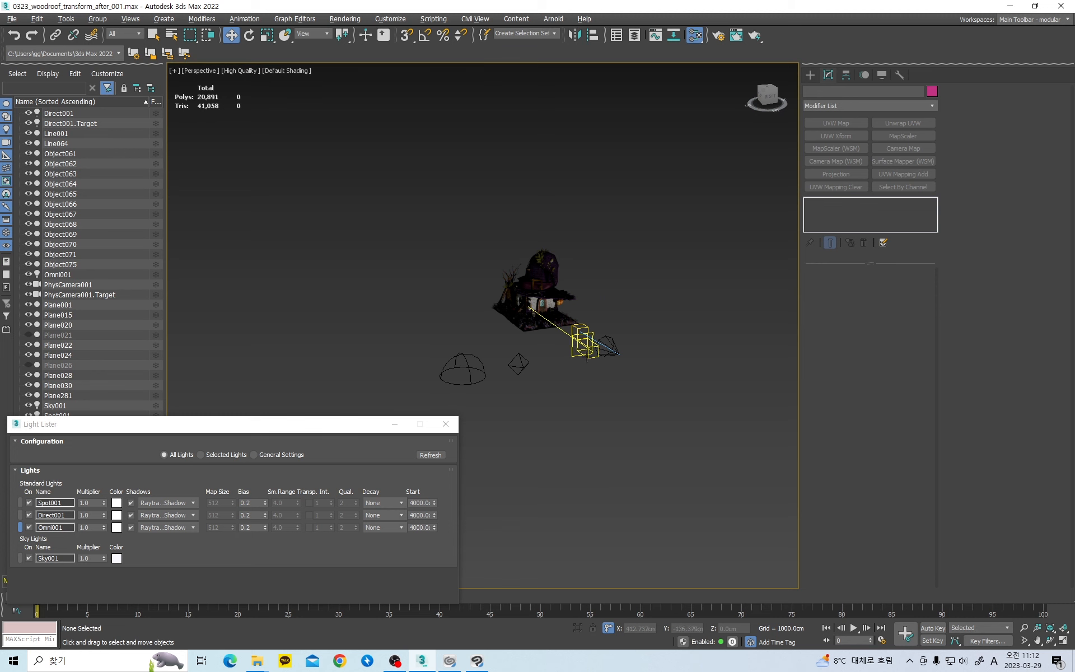
left_click(583, 344)
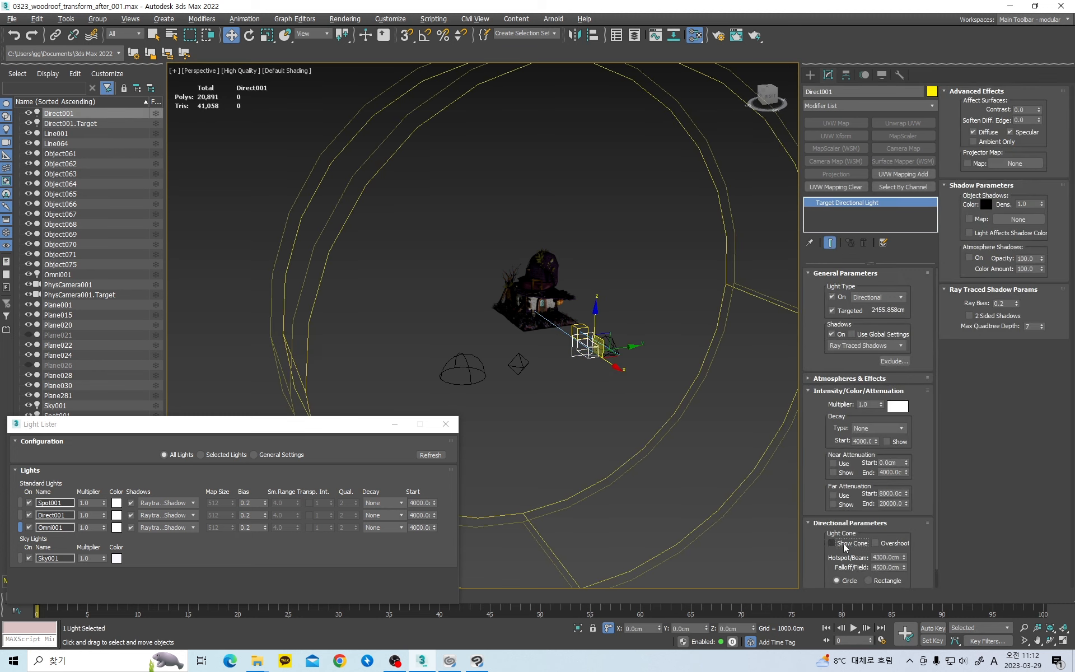
left_click(670, 475)
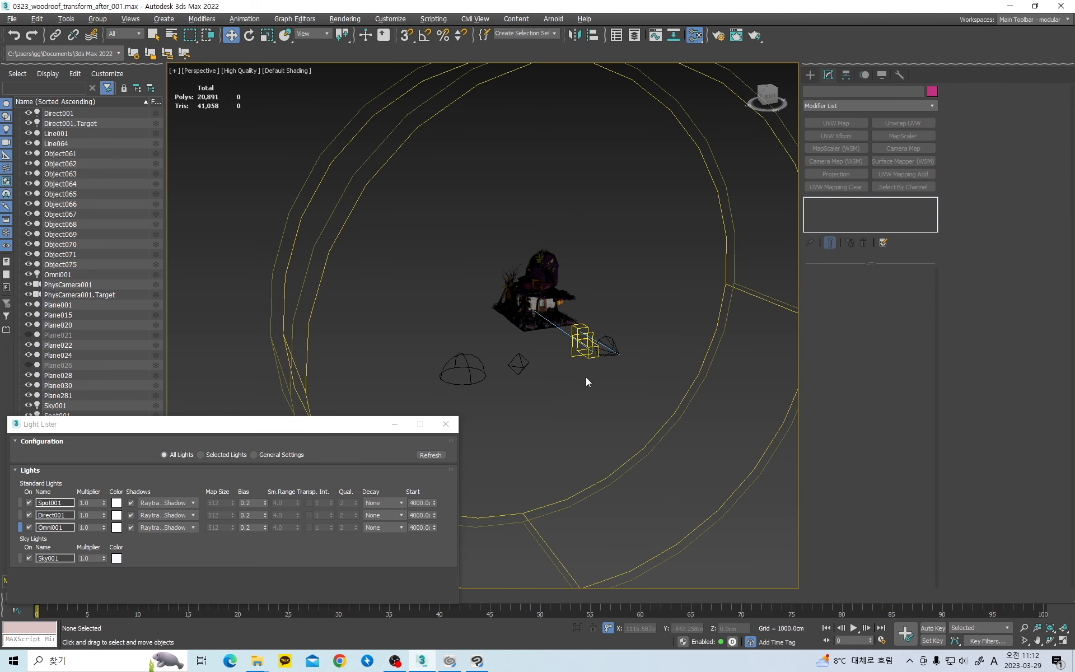
left_click(585, 344)
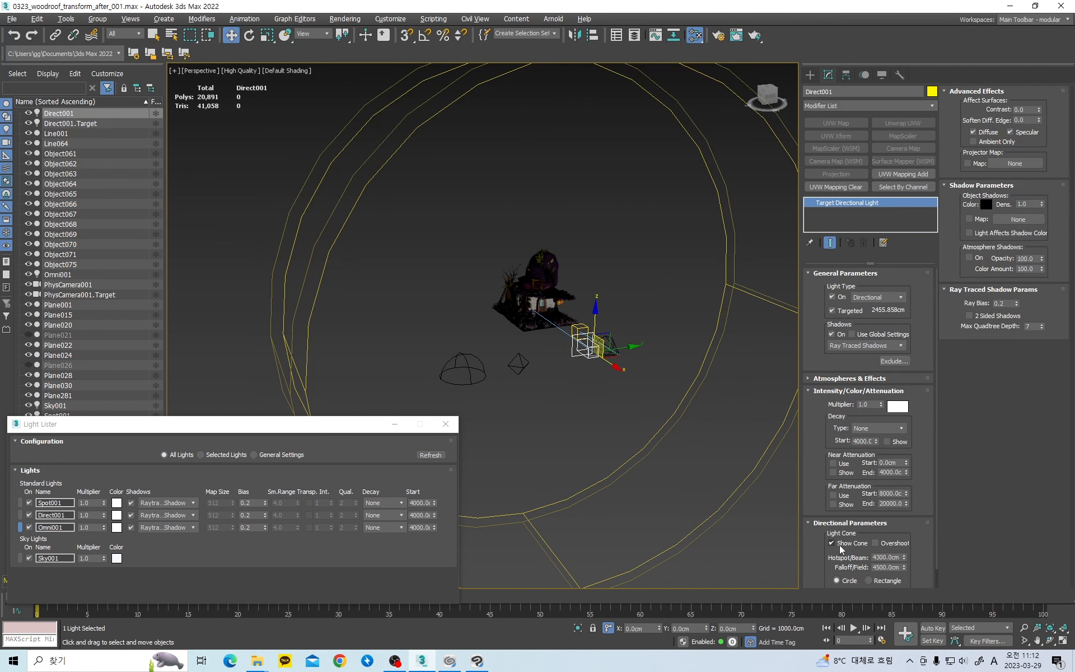
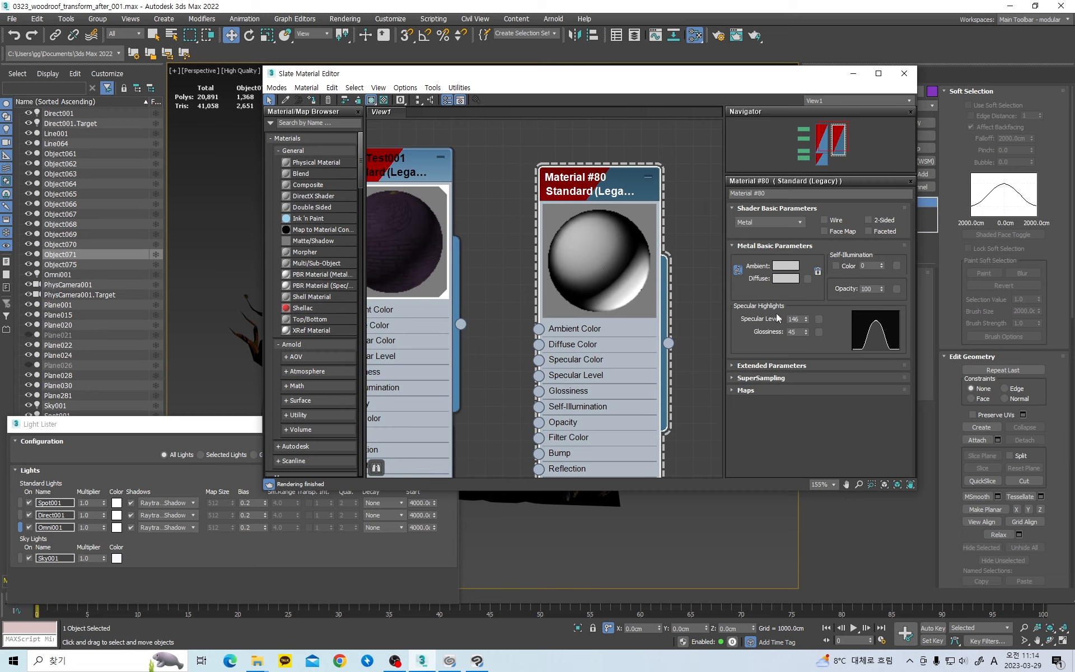
Step: Raise Material #80's Metal specular level to 164 and glossiness to 64, and switch its shader to Blinn
left_click_drag(807, 317, 807, 322)
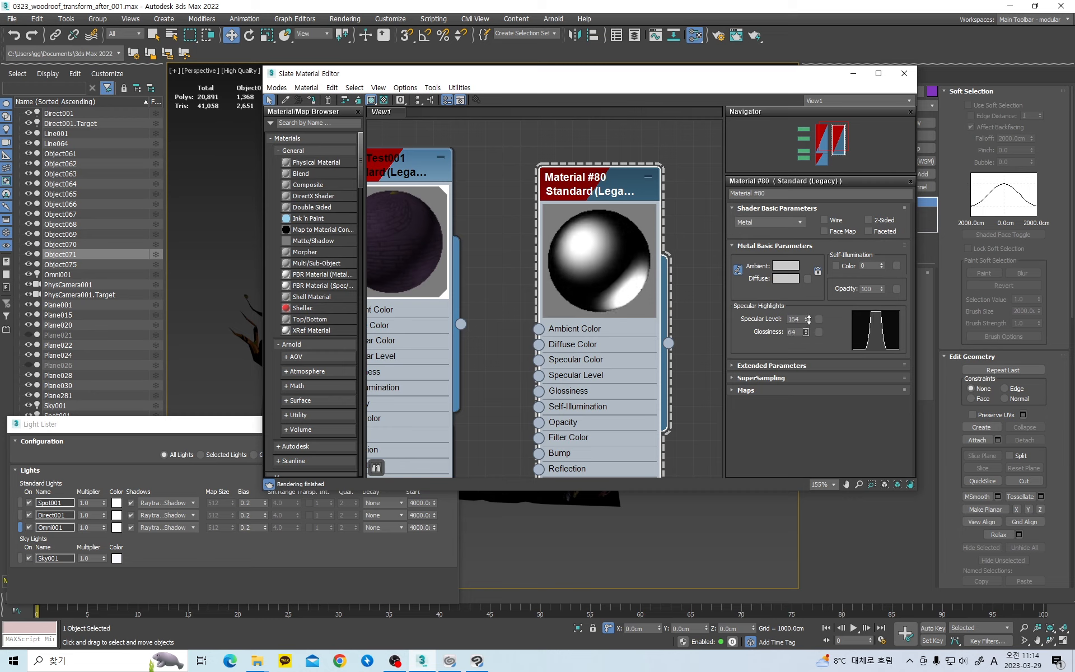
left_click(802, 222)
left_click(770, 239)
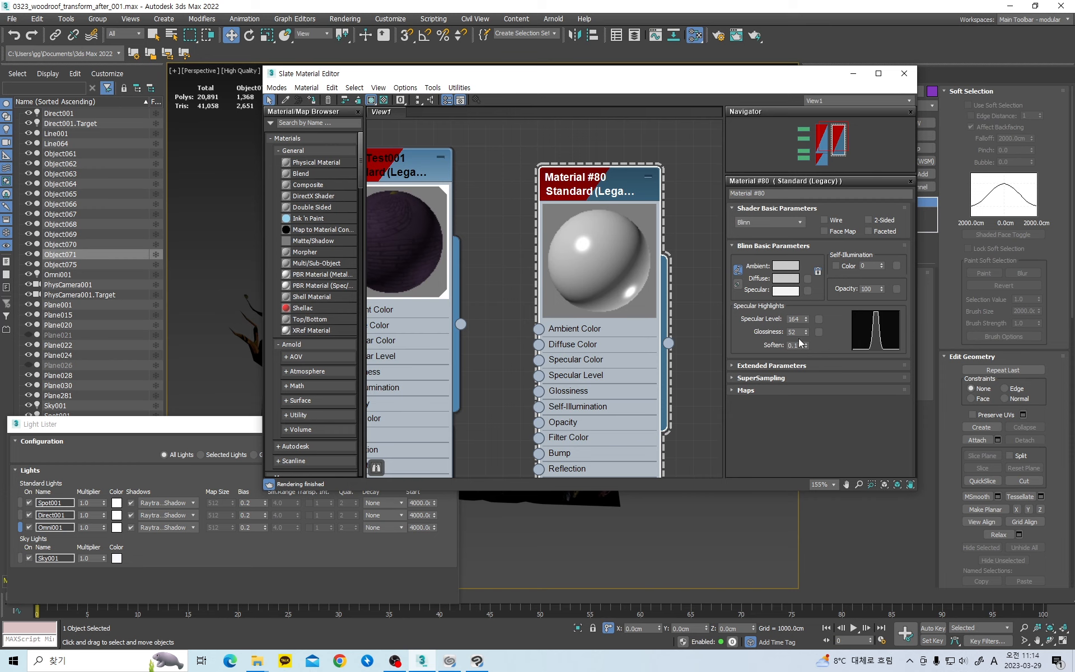
Step: Try different specular highlight strengths and widths on the Blinn material, finishing with specular level 41 and glossiness 26
left_click_drag(807, 320, 805, 396)
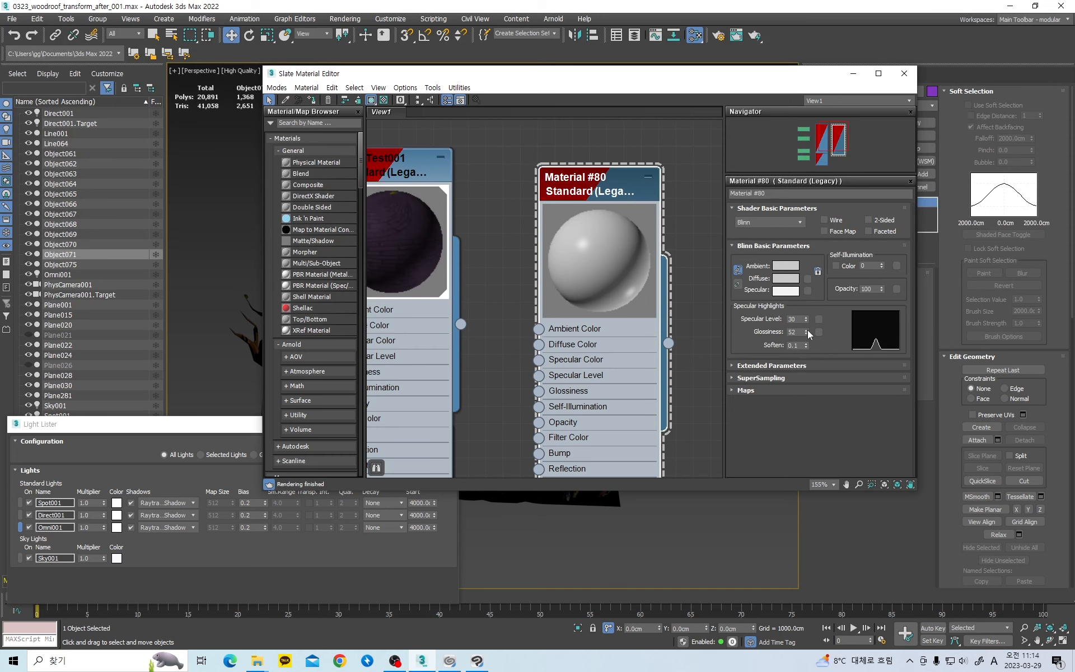
mouse_move(807, 331)
left_mouse_down()
mouse_move(805, 342)
mouse_move(813, 329)
left_mouse_up()
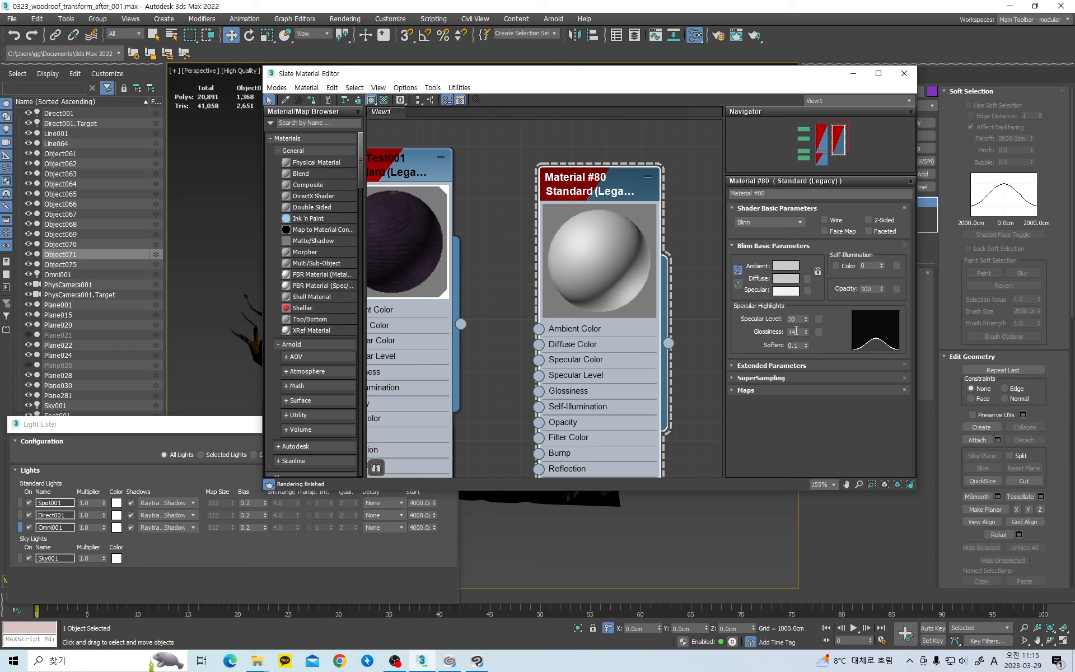
left_click_drag(807, 321, 807, 320)
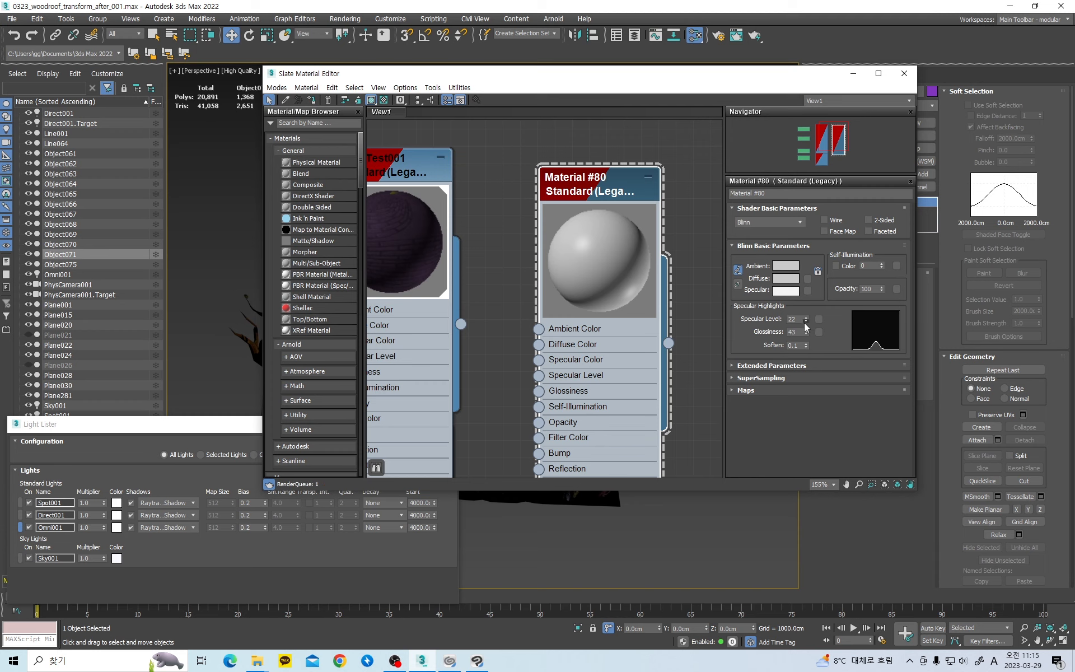
mouse_move(805, 321)
left_mouse_down()
mouse_move(806, 311)
mouse_move(808, 336)
left_mouse_up()
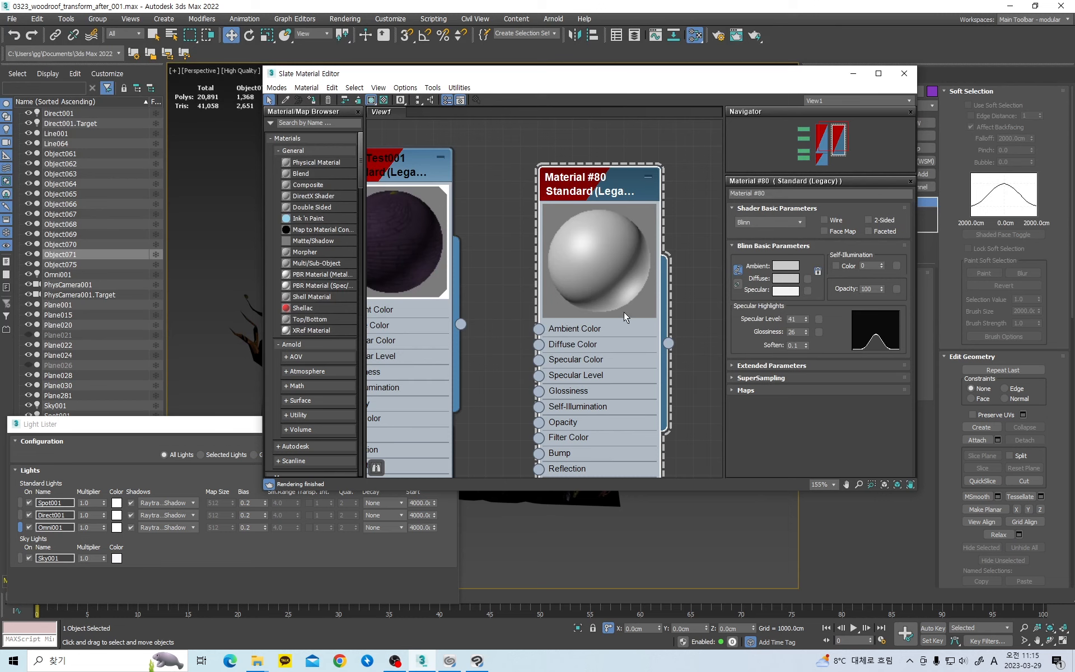
Step: Turn the backlight of Material #80's preview sphere off and back on to compare the shading
right_click(623, 255)
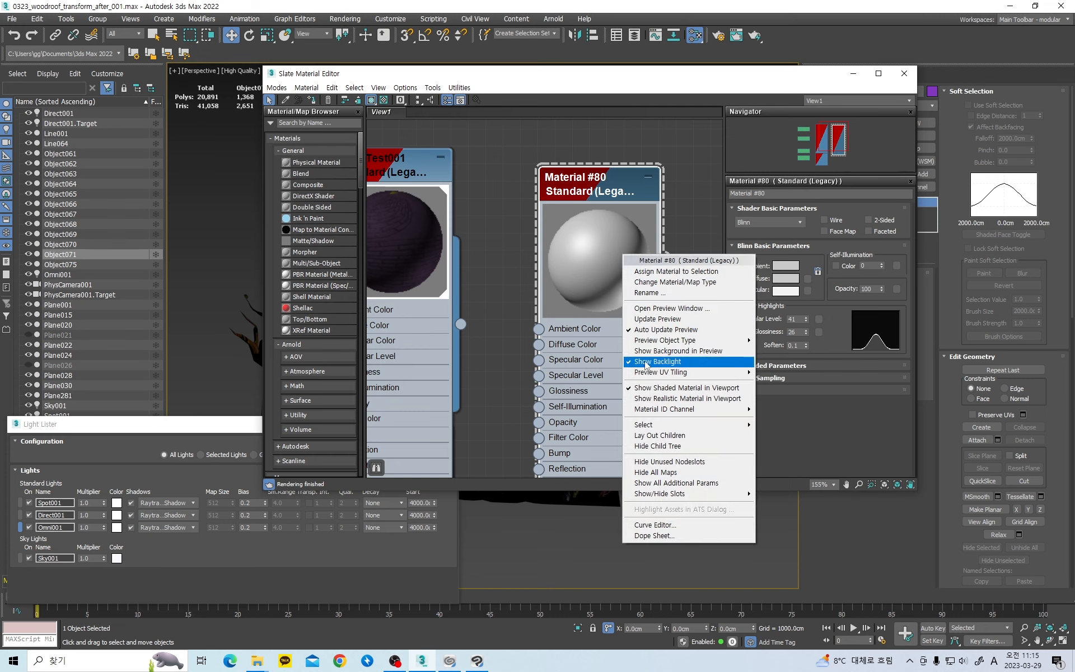
left_click(659, 361)
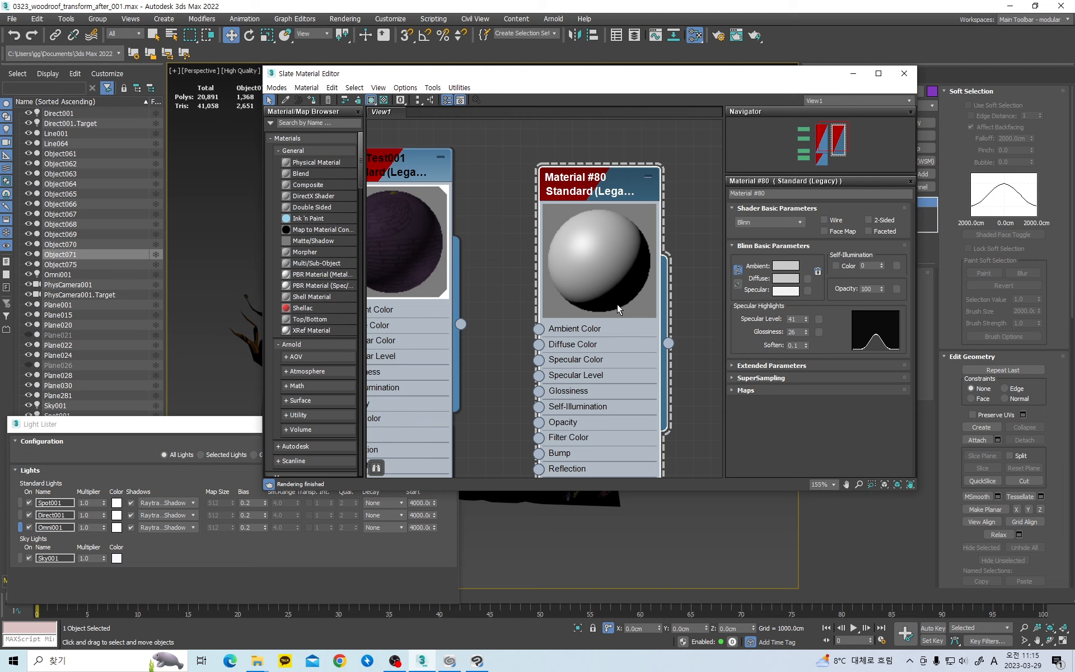
right_click(632, 293)
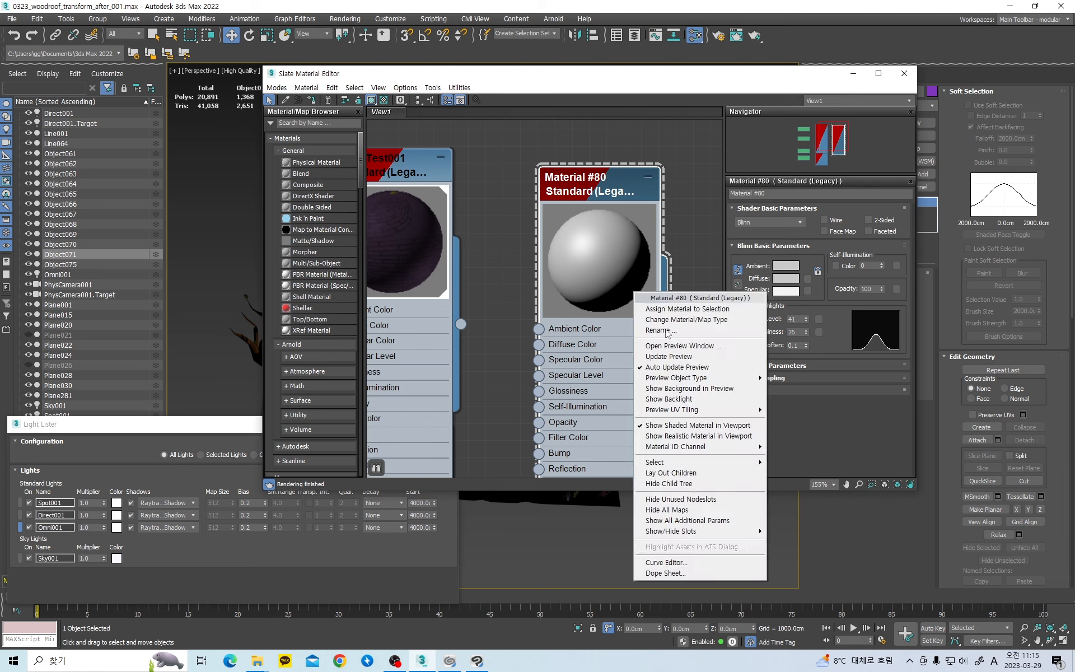
left_click(698, 402)
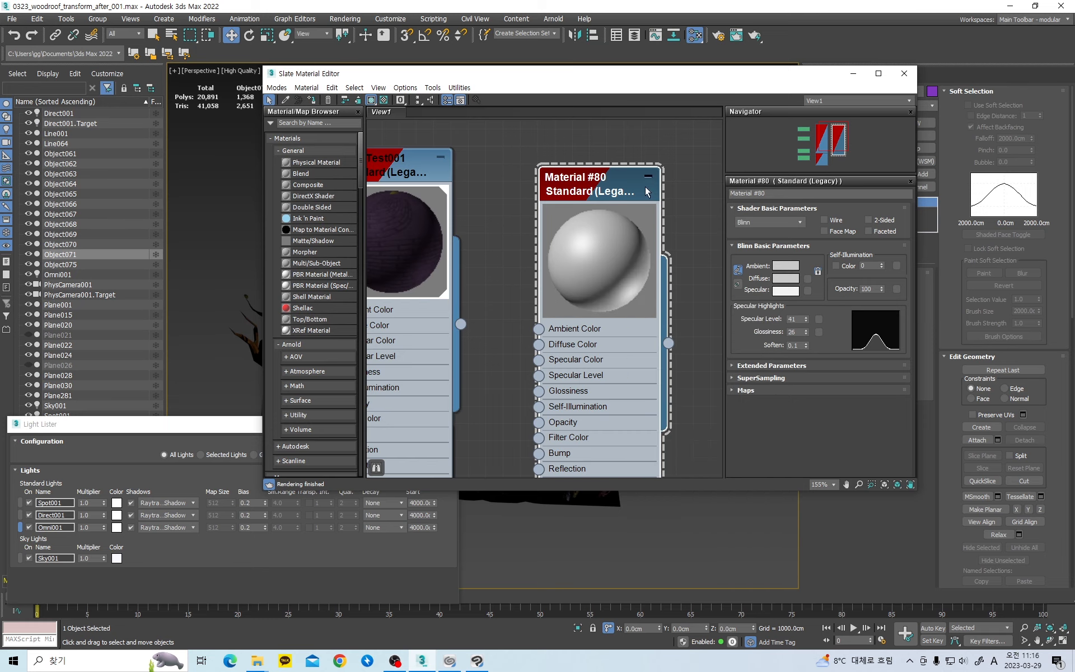
Step: Clear the material editor from the viewport and move the Direct light higher so it shines down onto the house
left_click_drag(681, 73, 1074, 108)
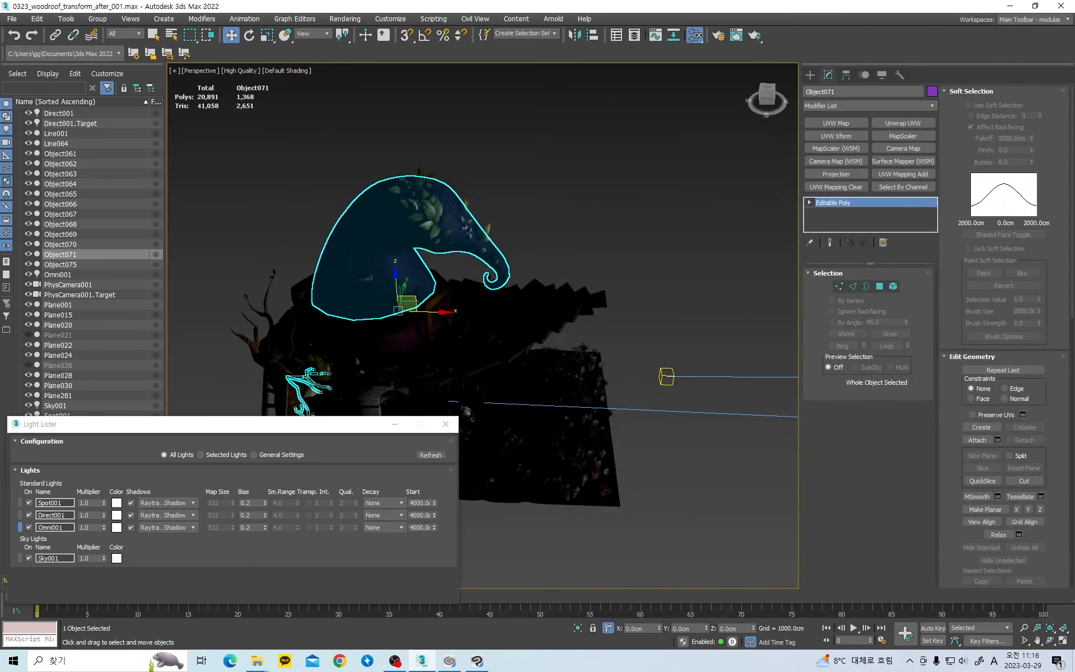
middle_click_drag(676, 333, 508, 269)
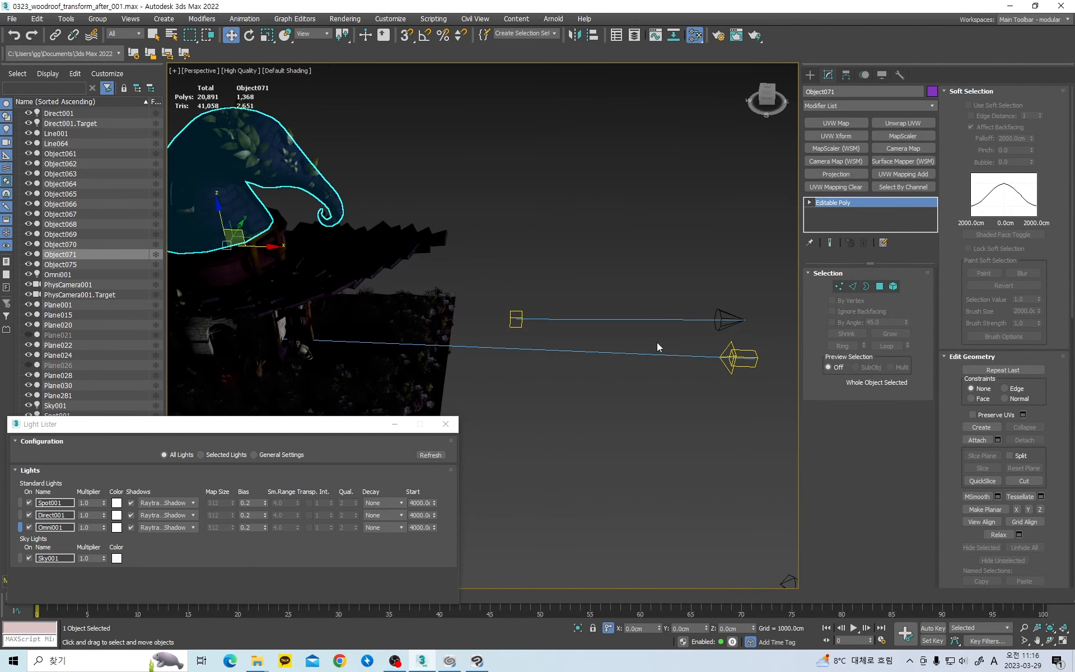
left_click(729, 375)
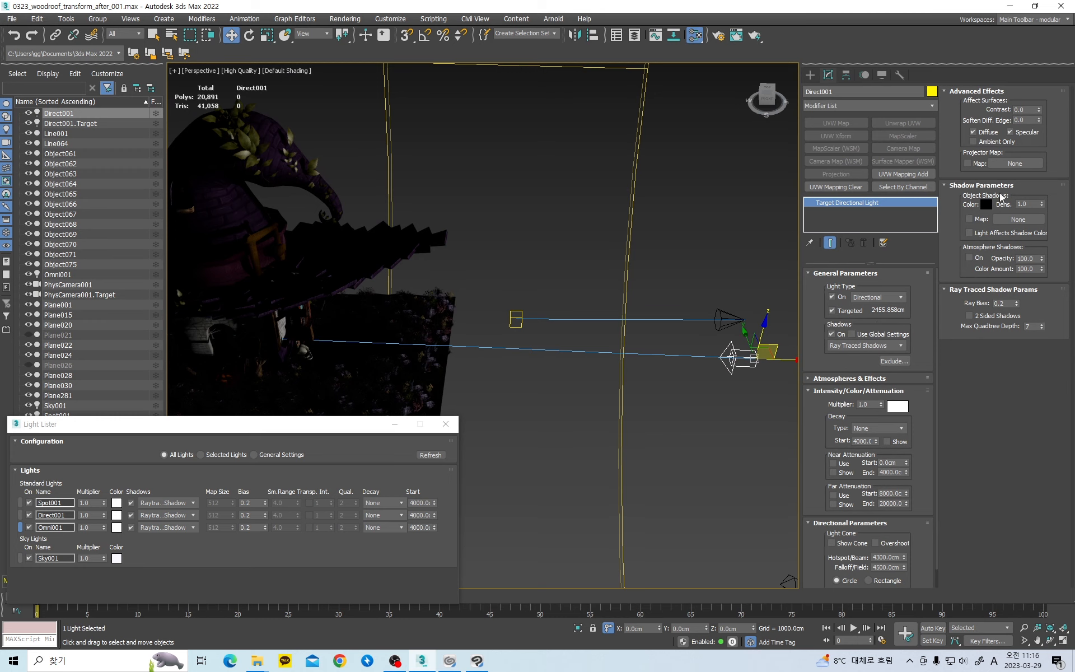
scroll(563, 304, "down", 5)
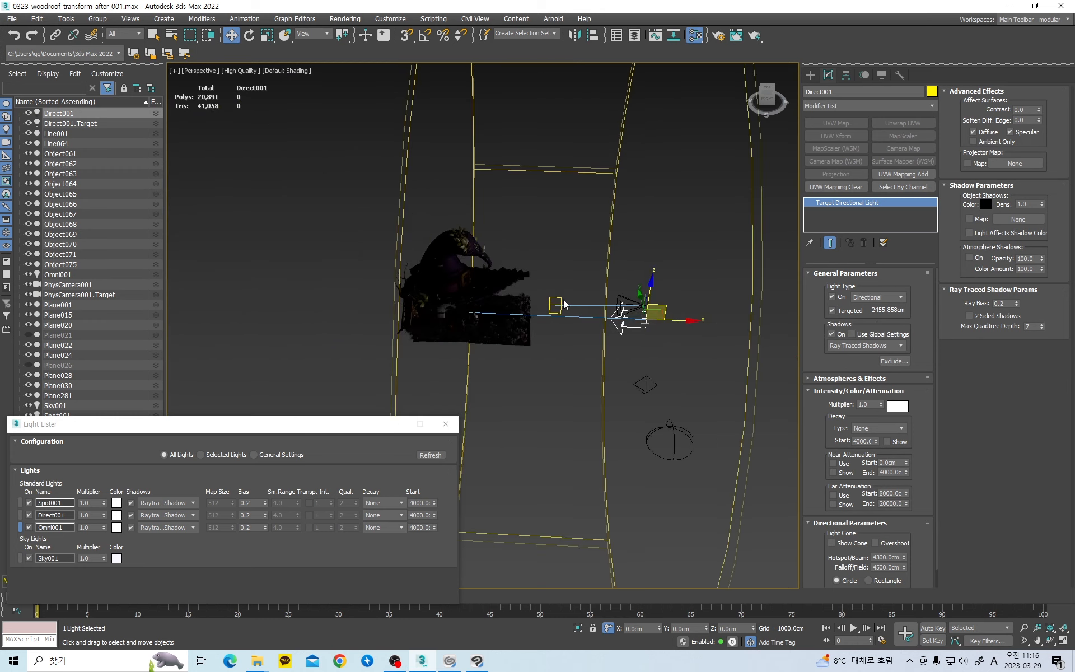
middle_click_drag(564, 304, 580, 283, "alt")
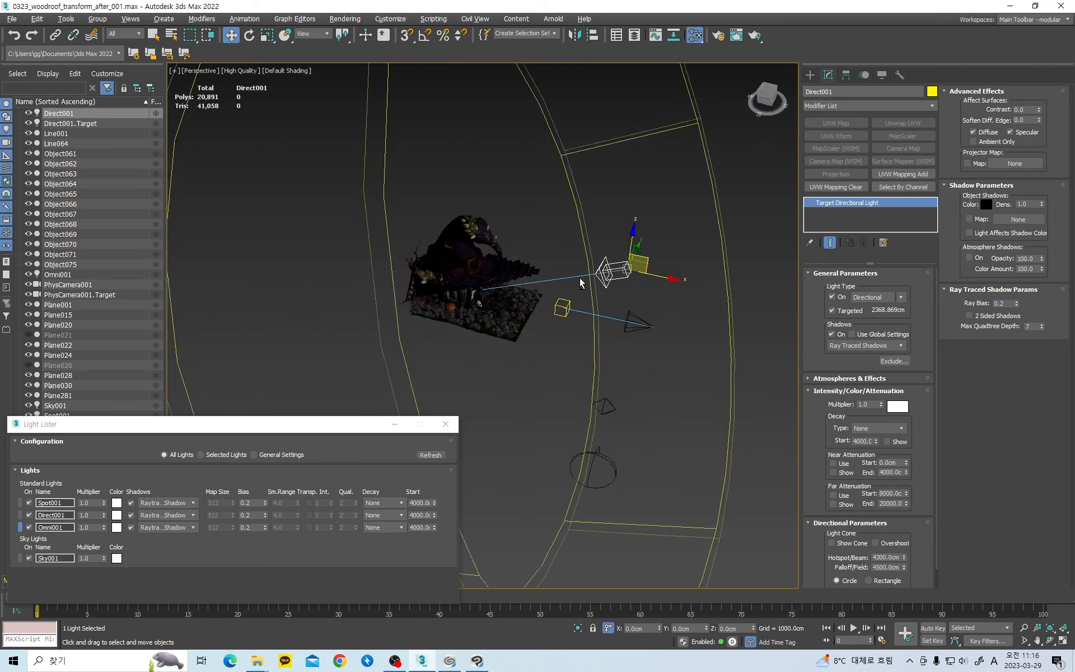
scroll(580, 283, "up", 4)
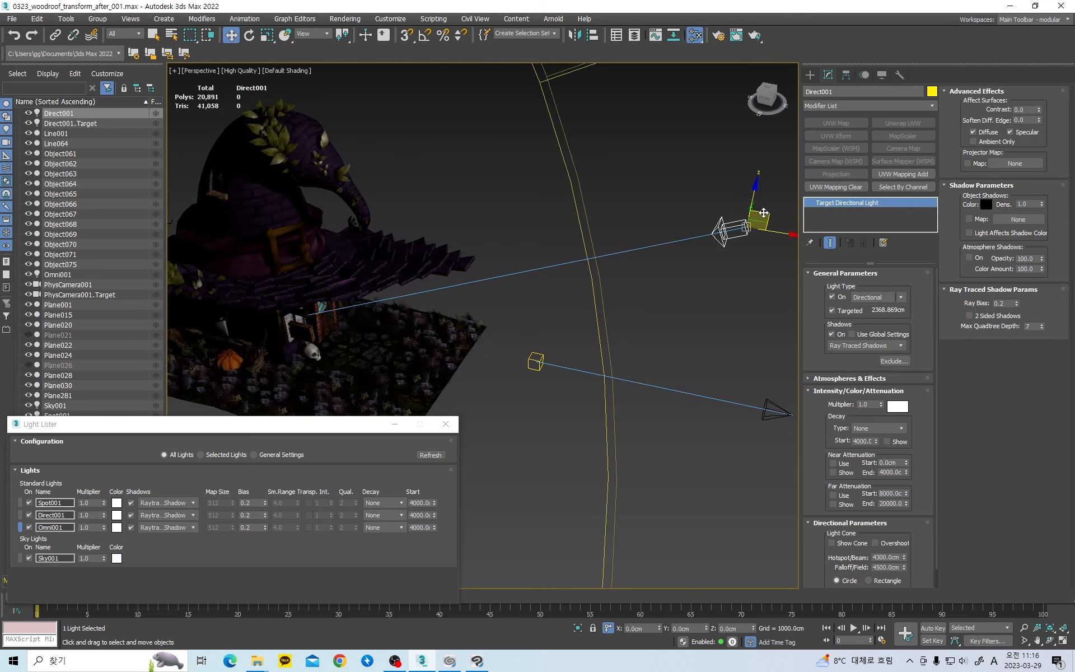
left_click_drag(763, 213, 639, 80)
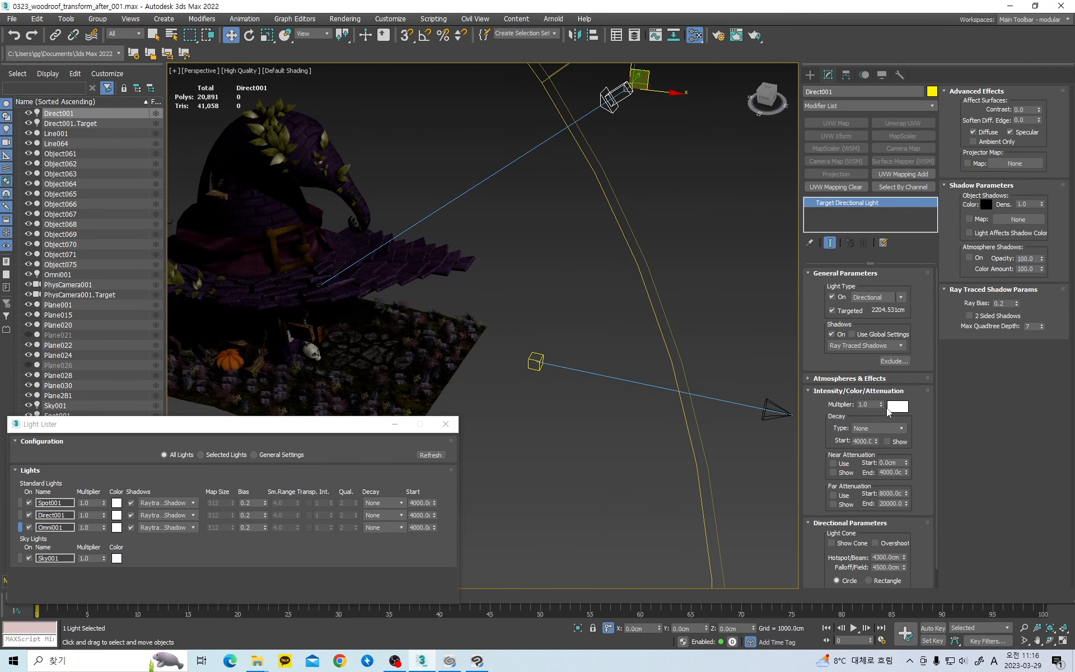
Step: Set the Direct light's intensity multiplier to 2.03 and select the tiled hat-brim roof
scroll(885, 403, "down", 1)
left_click_drag(881, 398, 882, 381)
scroll(689, 333, "up", 5)
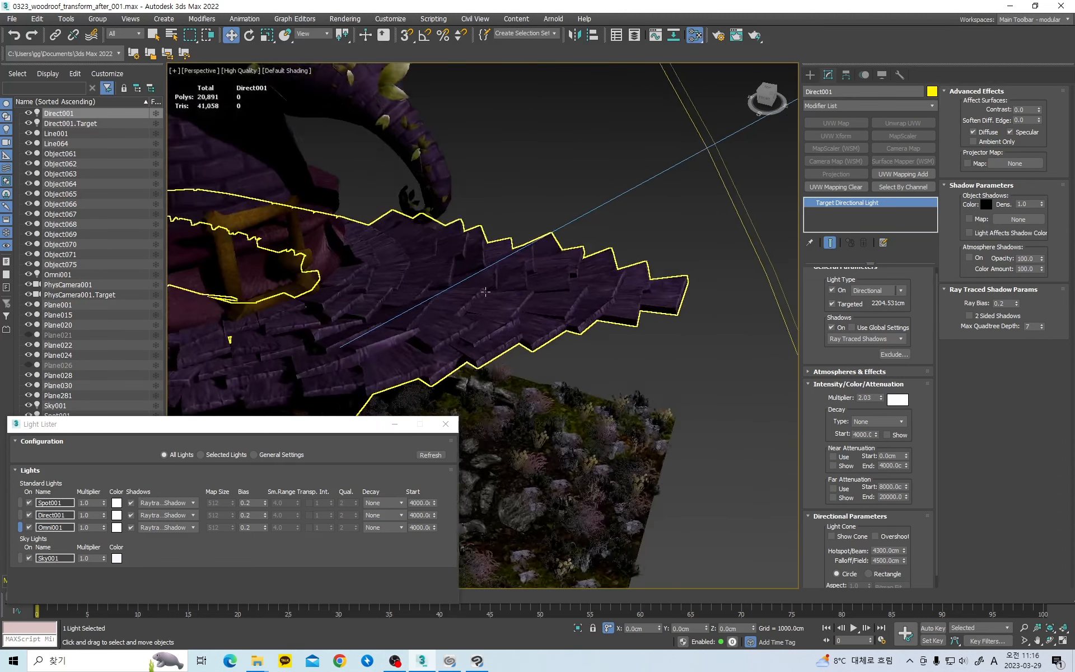
scroll(485, 291, "up", 6)
left_click(485, 291)
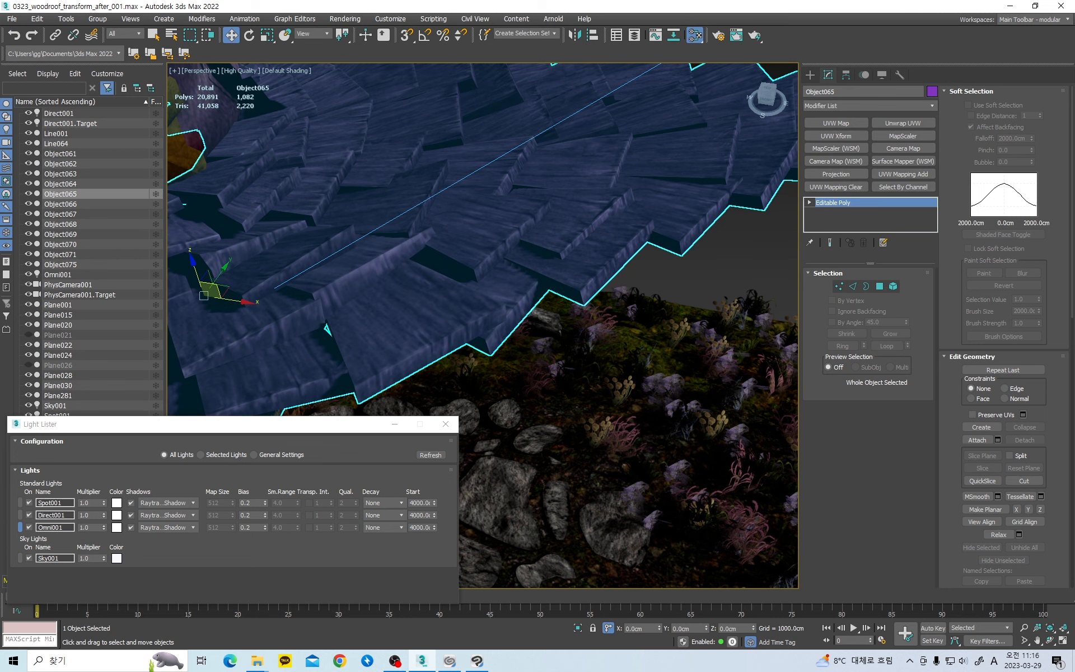
Step: Examine how the Direct light shades the brim roof tiles and garden from several angles, selecting the light and the roof again
scroll(412, 260, "down", 8)
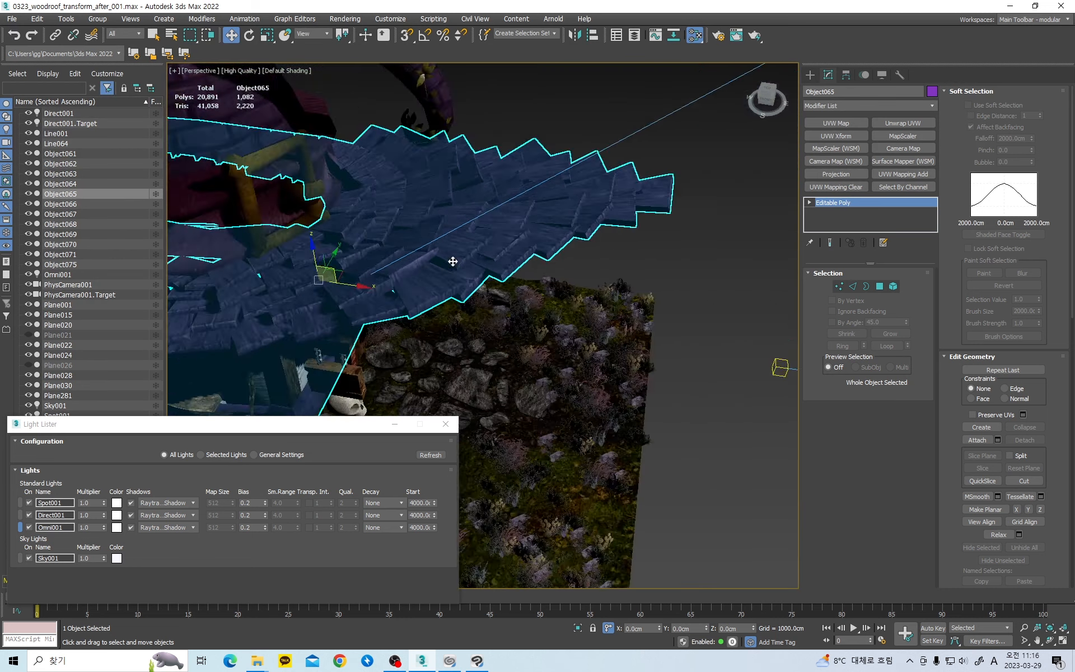
middle_click_drag(452, 259, 597, 273)
scroll(605, 256, "up", 3)
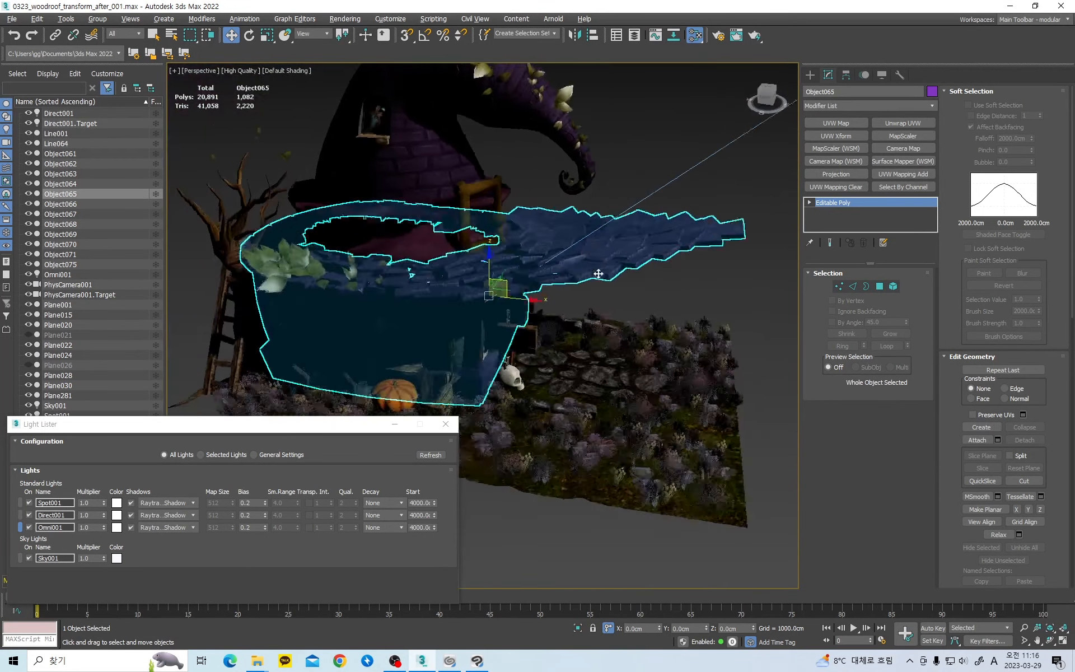
scroll(598, 273, "up", 2)
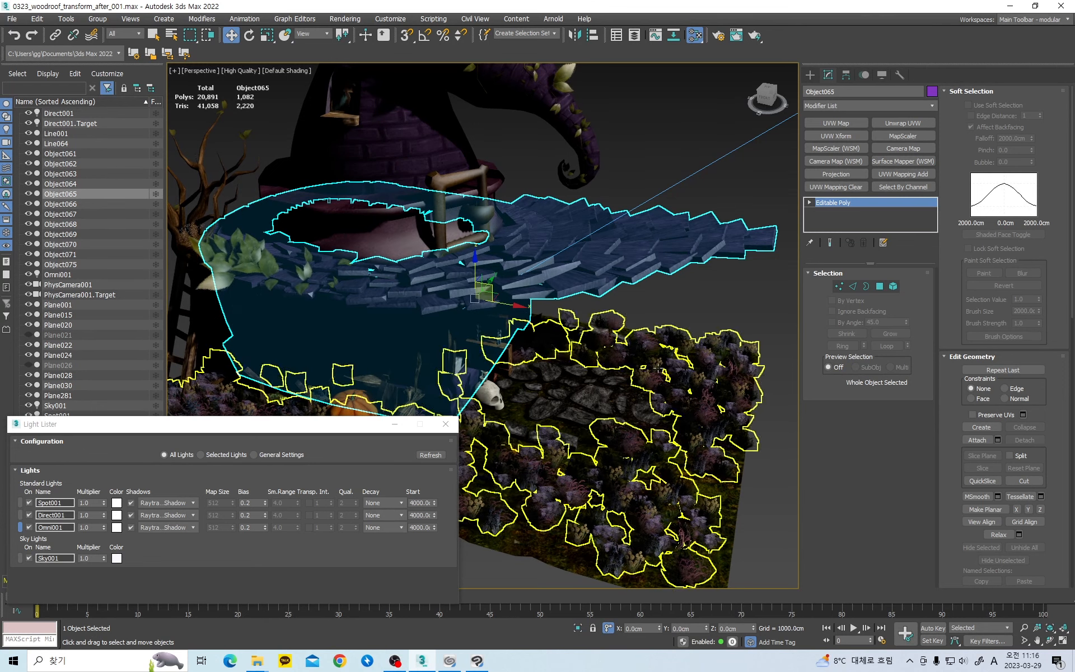
middle_click_drag(624, 325, 689, 318, "alt")
scroll(689, 317, "down", 3)
scroll(690, 317, "down", 5)
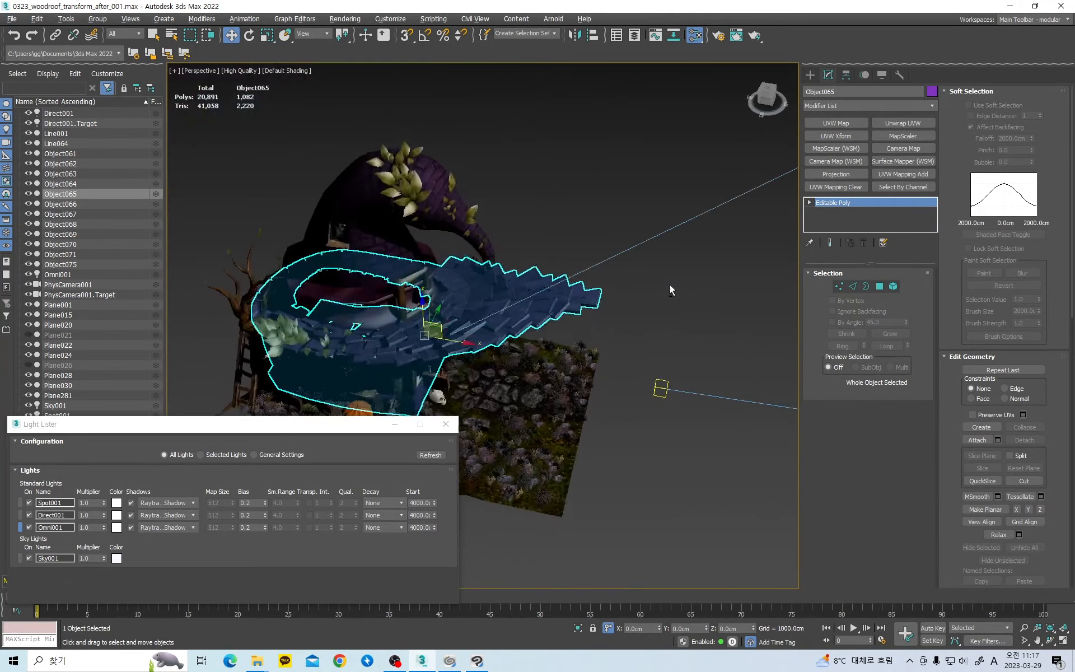
left_click(664, 272)
scroll(560, 313, "up", 6)
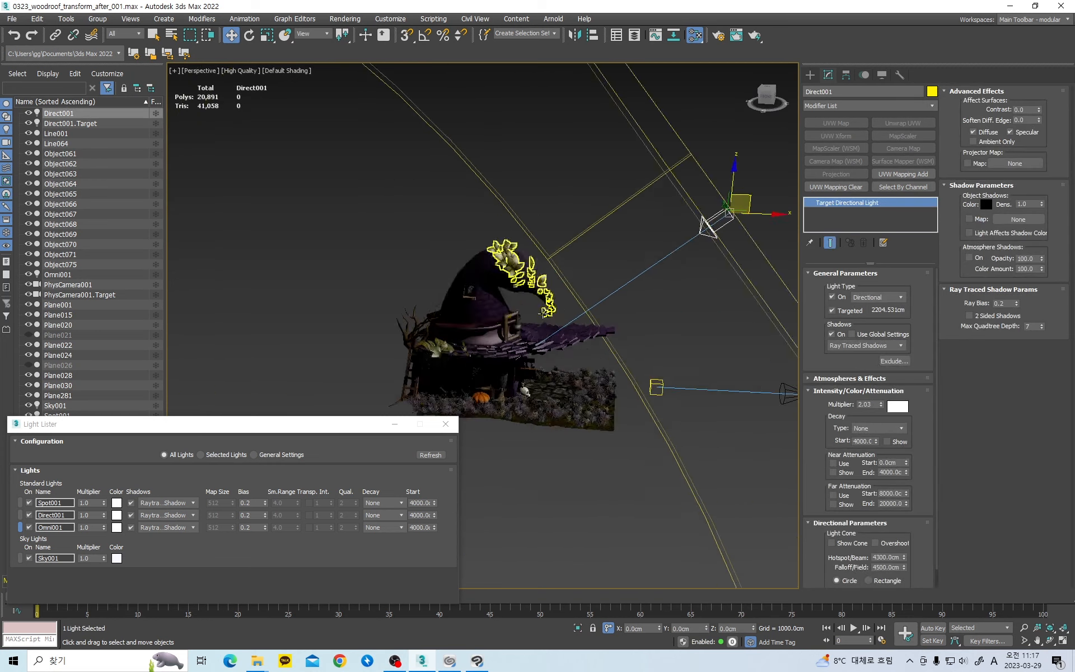
left_click(535, 319)
scroll(538, 317, "up", 2)
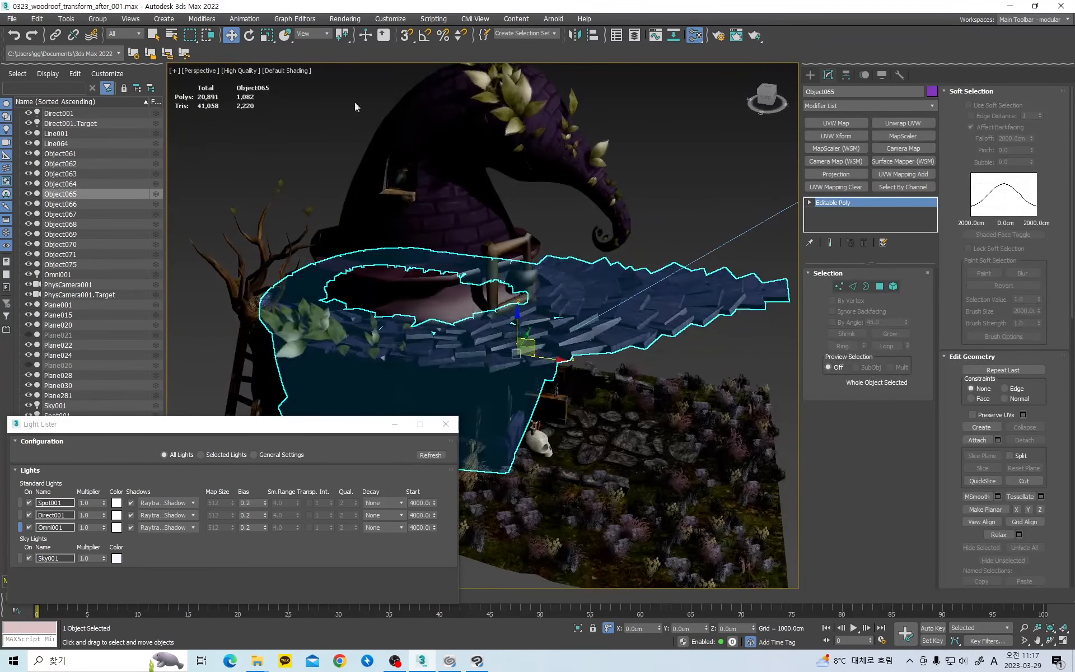
Step: Turn off the selection and preview highlights in the viewport preferences
left_click(390, 19)
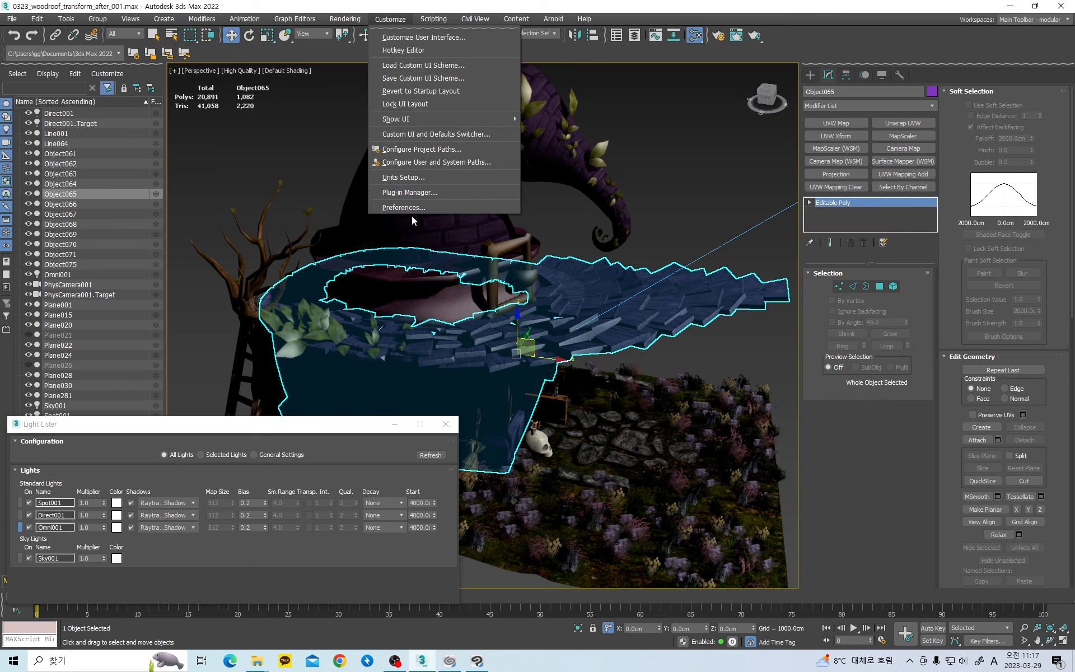
left_click(432, 206)
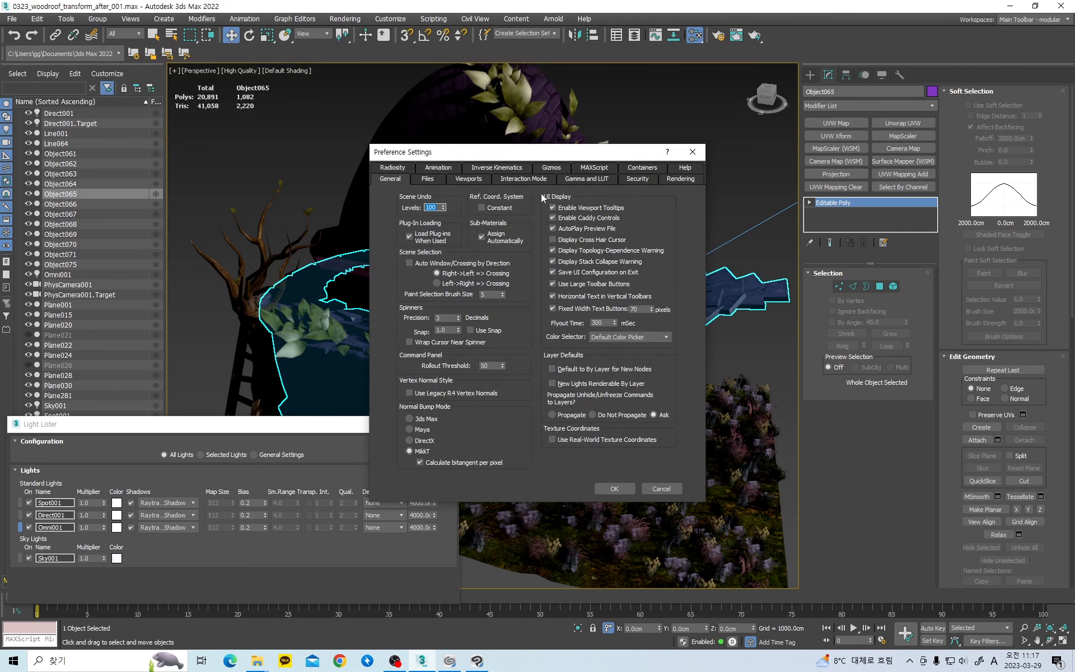
left_click(479, 180)
left_click(552, 293)
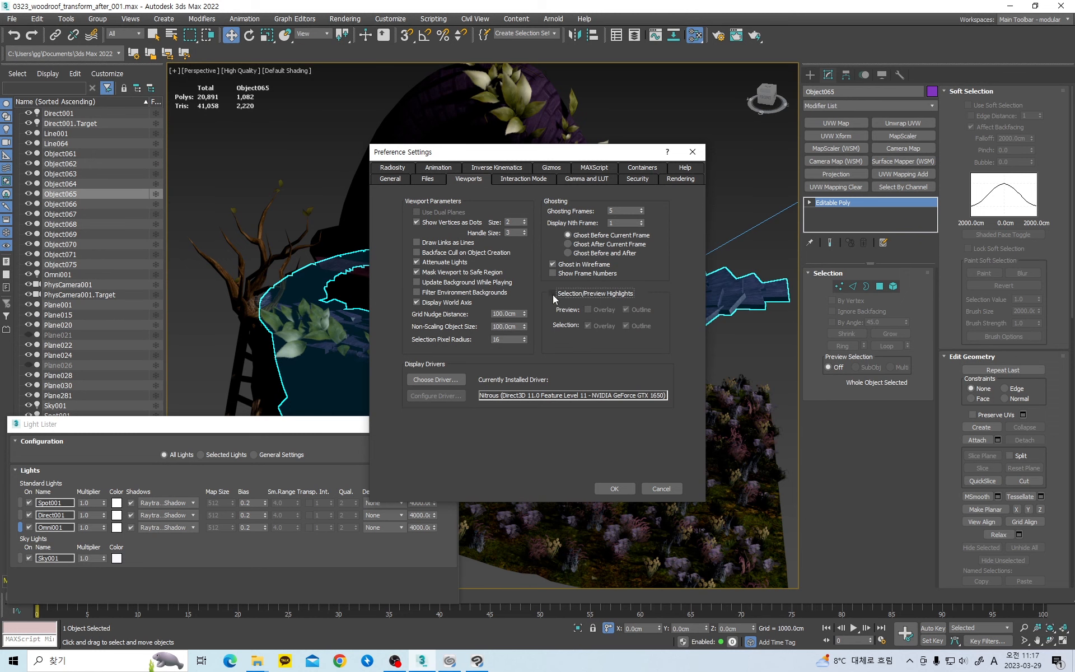
left_click(604, 491)
Step: Darken the brim roof tile material's specular color to a neutral gray with a value of 100
scroll(550, 307, "down", 4)
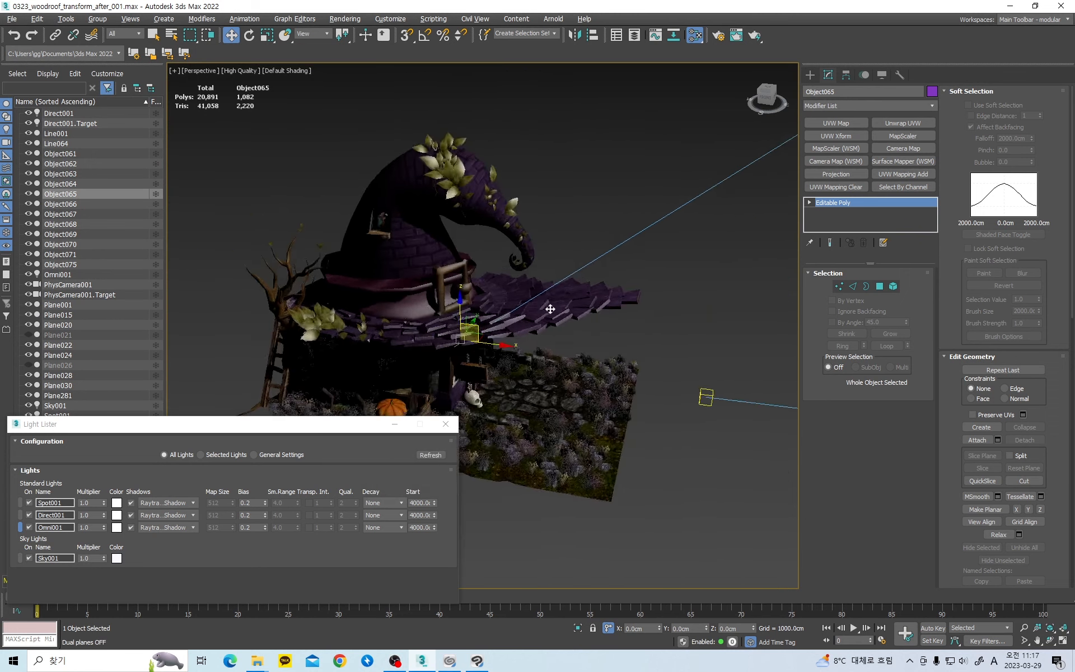
middle_click_drag(549, 307, 551, 315, "alt")
scroll(504, 324, "up", 5)
middle_click_drag(470, 334, 471, 289, "alt")
scroll(504, 271, "down", 5)
scroll(515, 277, "up", 5)
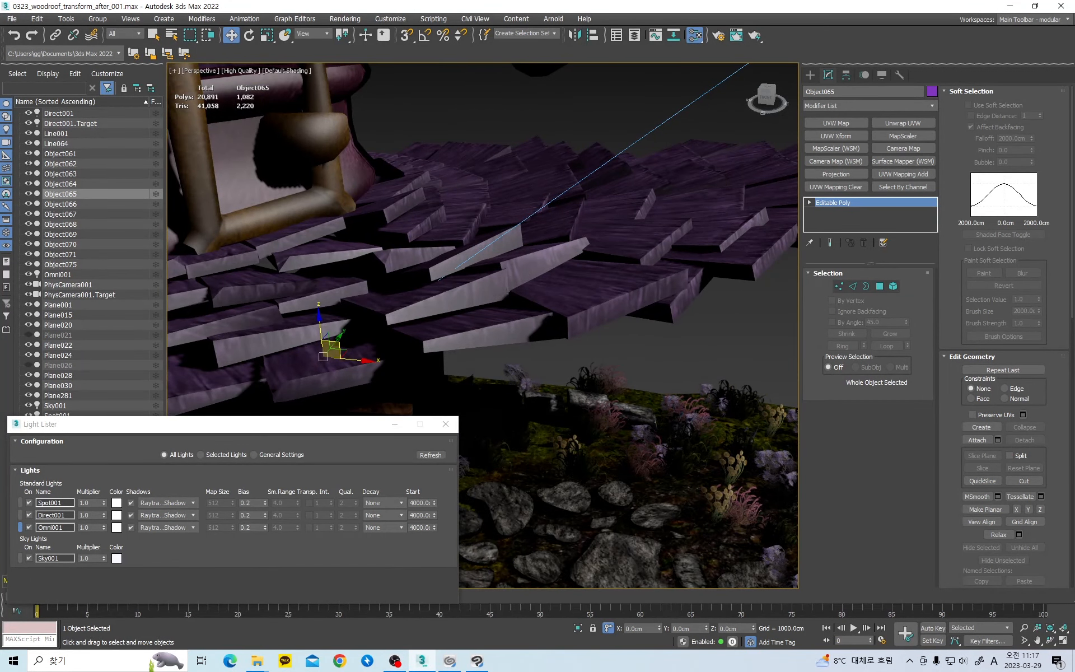
left_click_drag(424, 130, 387, 132)
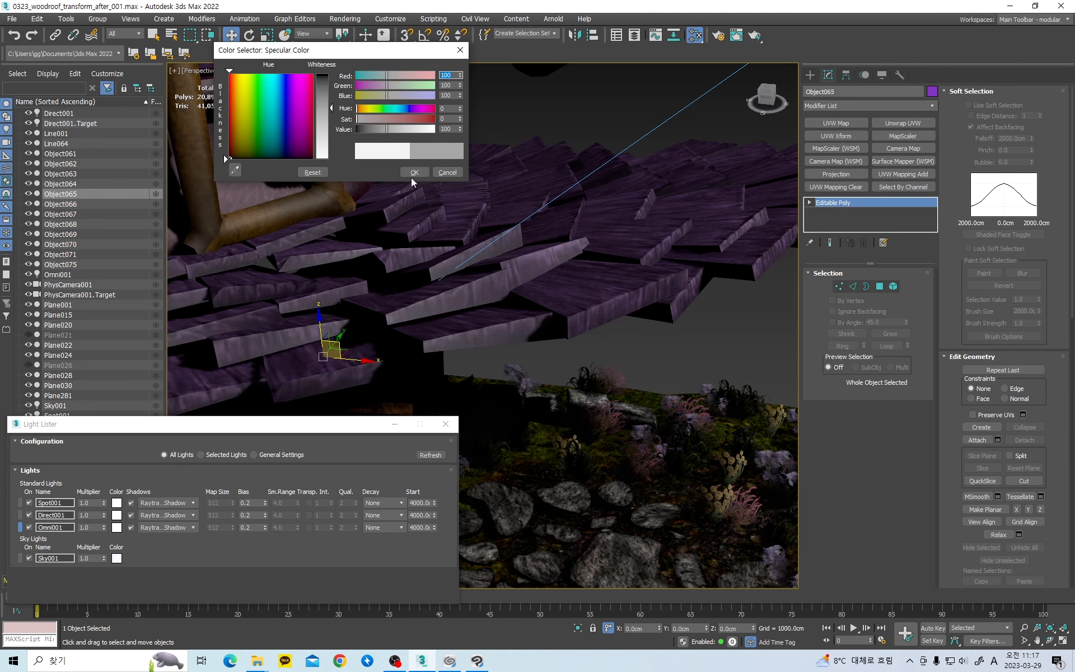
left_click(414, 172)
Step: Select the Direct light and toggle its specular contribution off and back on to compare the roof highlights
middle_click_drag(516, 276, 542, 276, "alt")
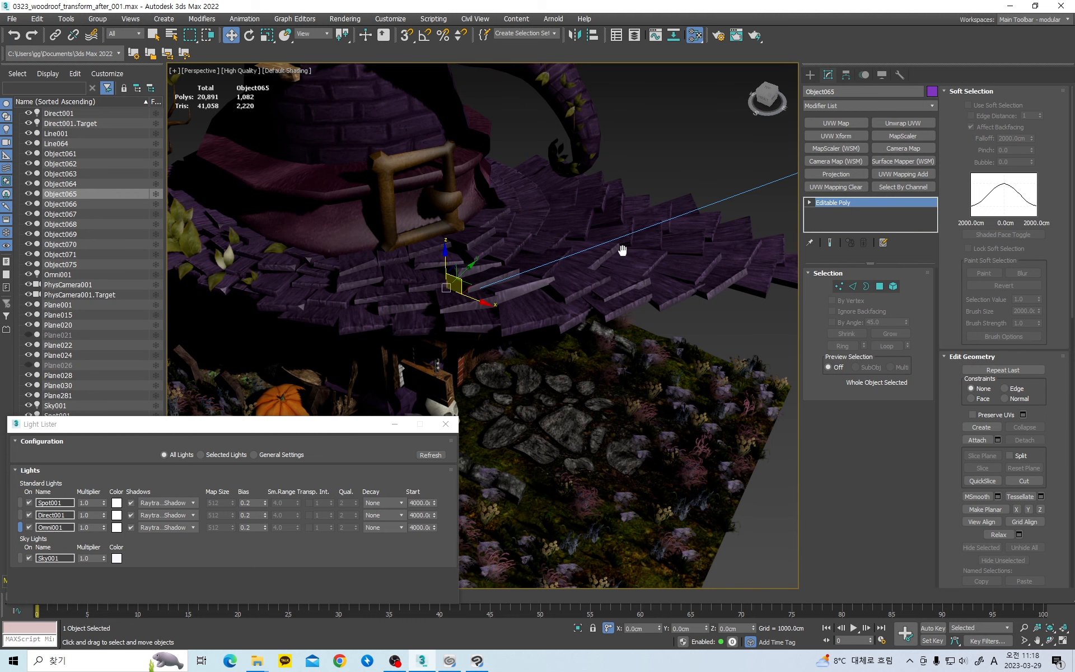
scroll(622, 252, "down", 5)
left_click(650, 246)
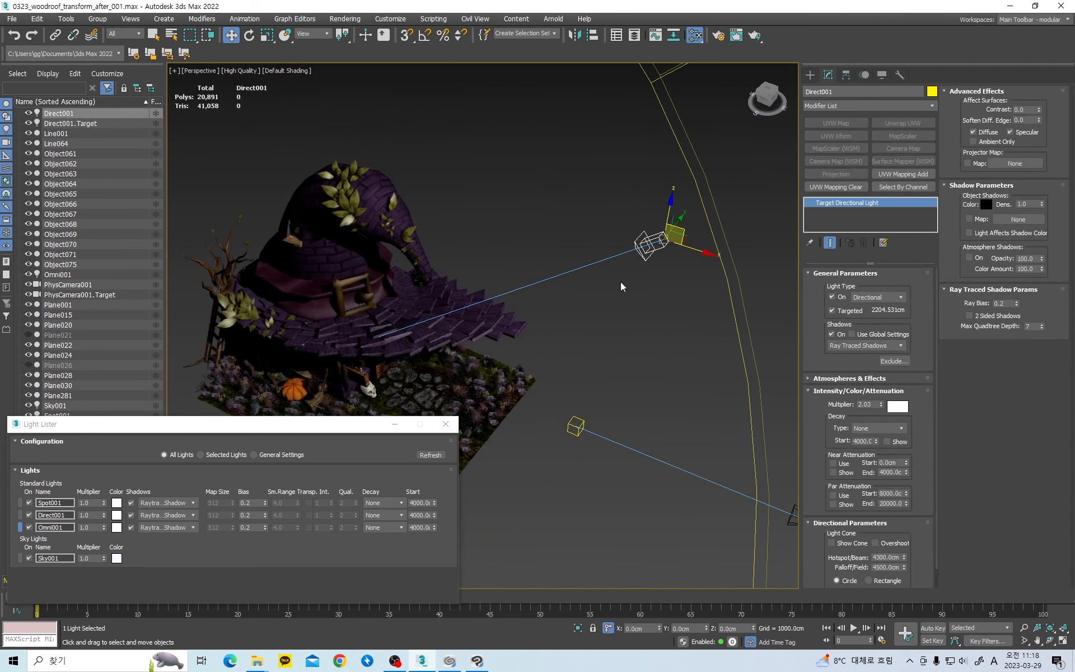
scroll(620, 282, "up", 6)
scroll(627, 278, "down", 6)
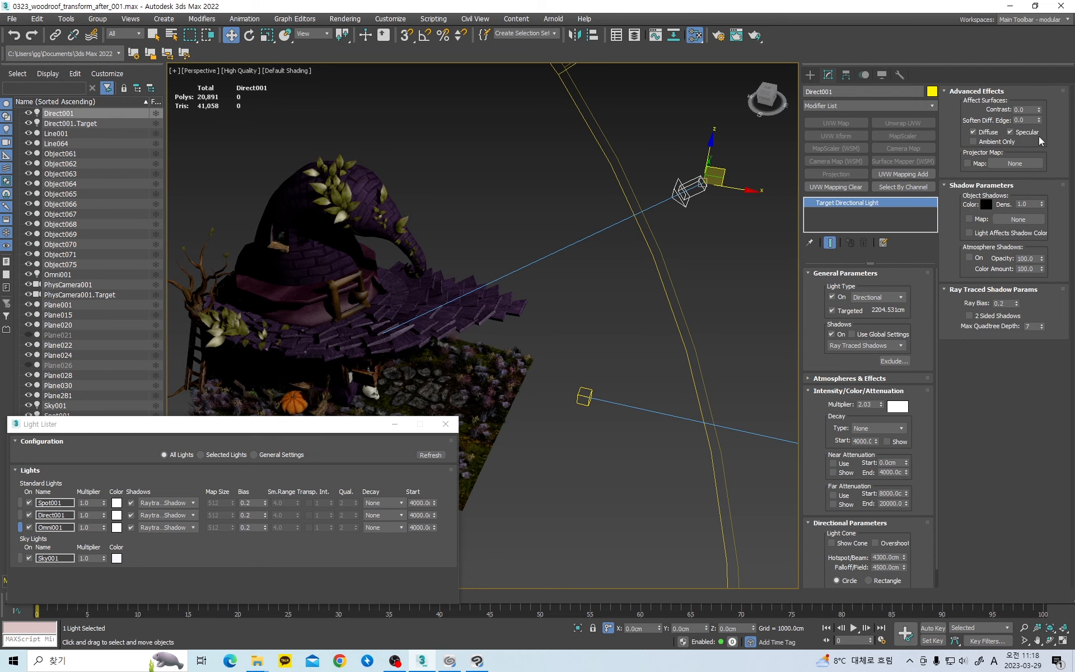
left_click(1011, 135)
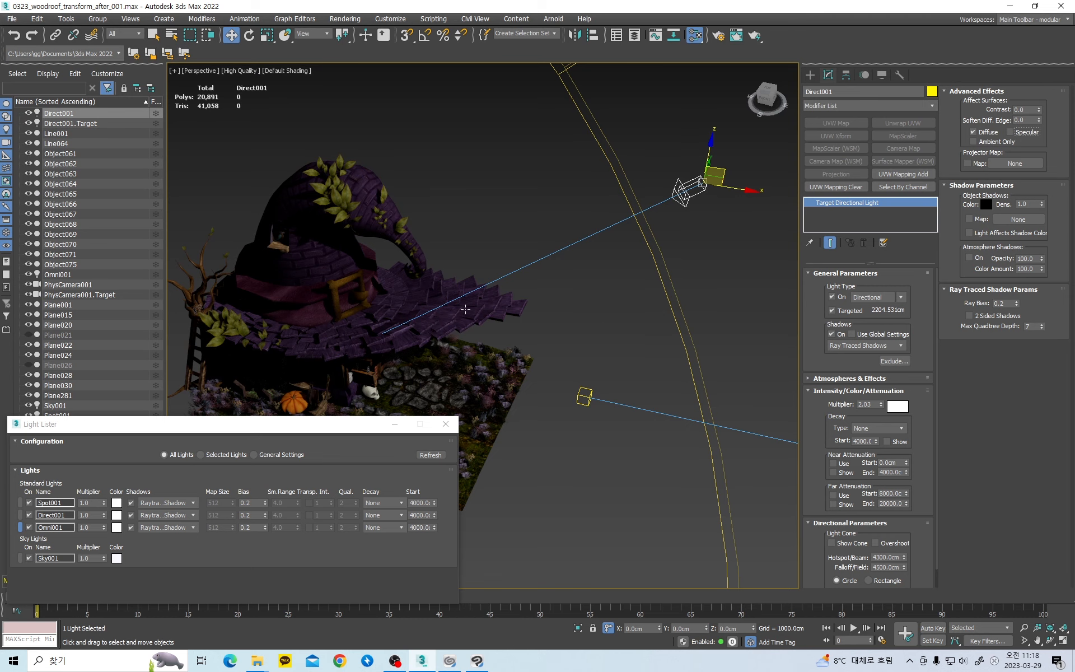
scroll(557, 284, "up", 3)
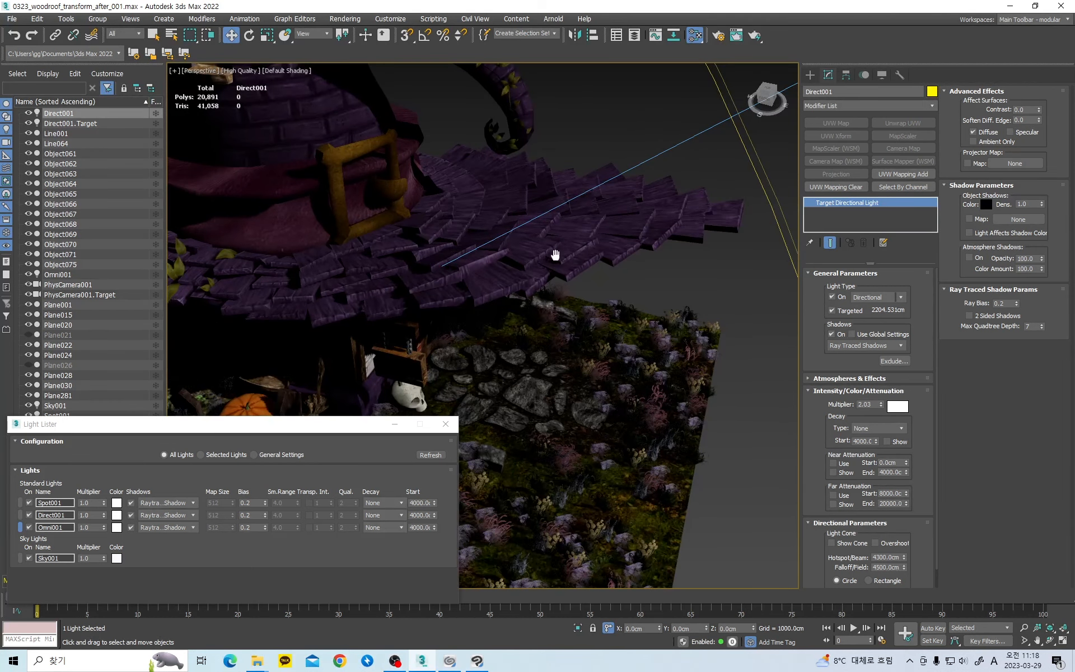
scroll(556, 255, "down", 3)
left_click(1011, 136)
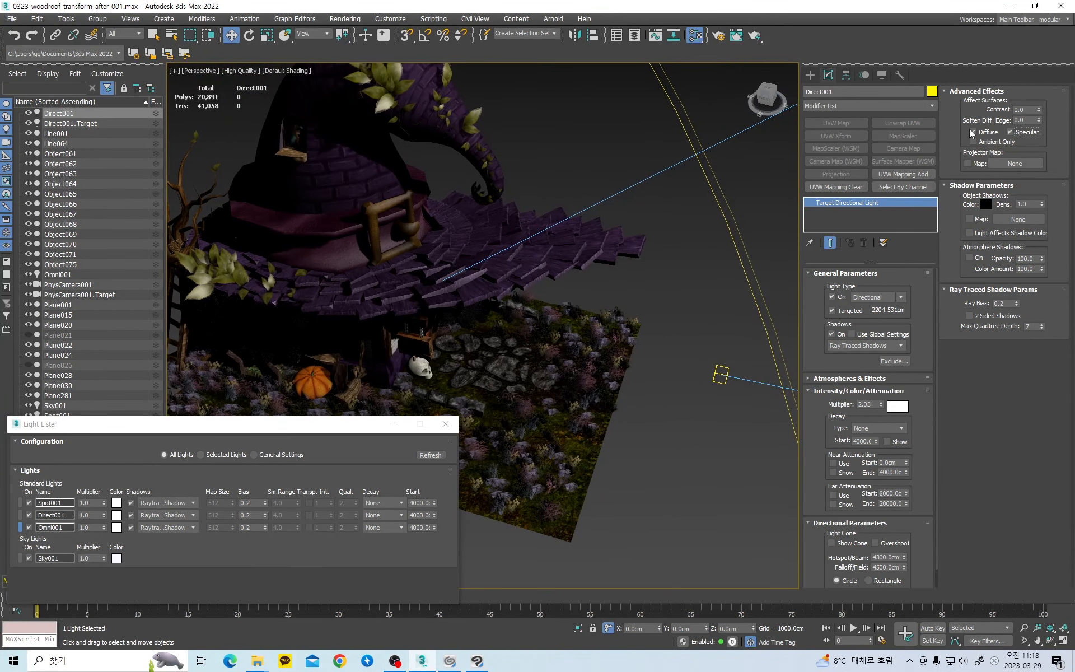
Step: Try a Soften Diff. Edge of 50 and a contrast of 30 on the Direct light, and reset both to 0
left_click(1026, 119)
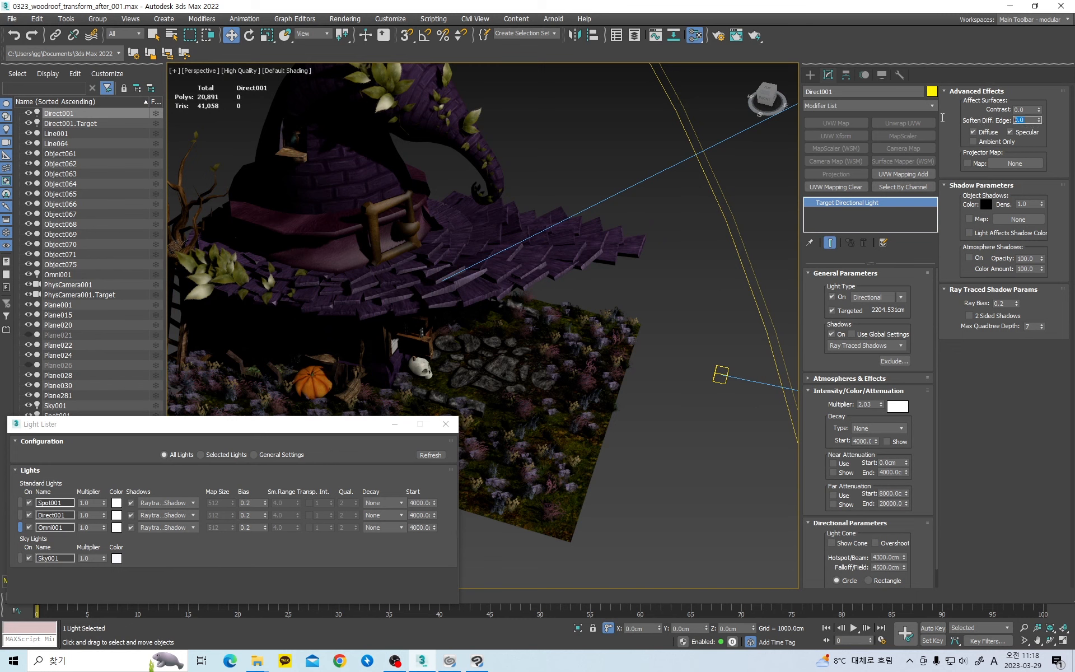
type("50")
key("Return")
left_click(1024, 109)
type("30")
key("Return")
key("Tab")
type("0")
key("Return")
Step: Open the environment settings and switch the exposure control to no exposure control
scroll(654, 250, "down", 5)
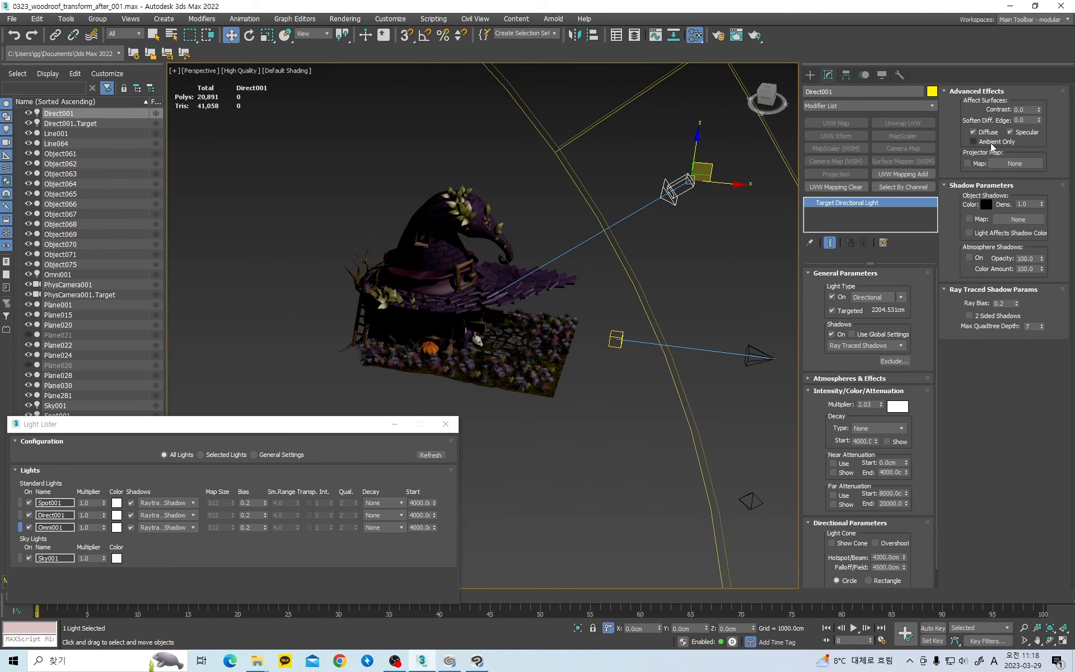
middle_click_drag(592, 244, 545, 270, "alt")
key("8")
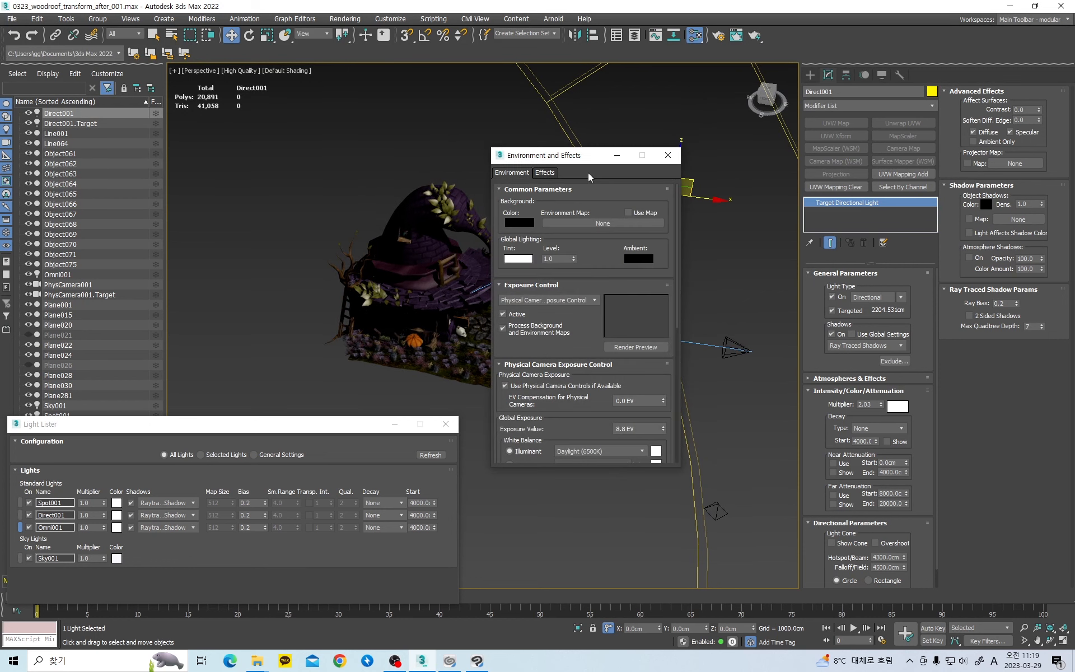
left_click_drag(596, 154, 558, 93)
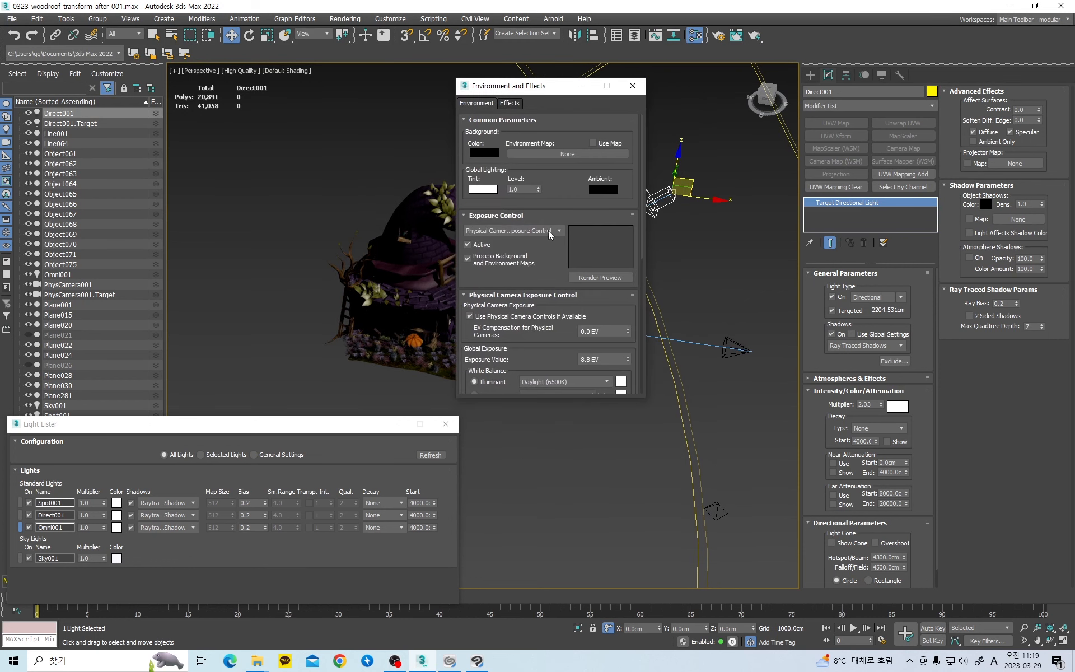
left_click(550, 231)
left_click(508, 242)
left_click_drag(553, 93, 619, 88)
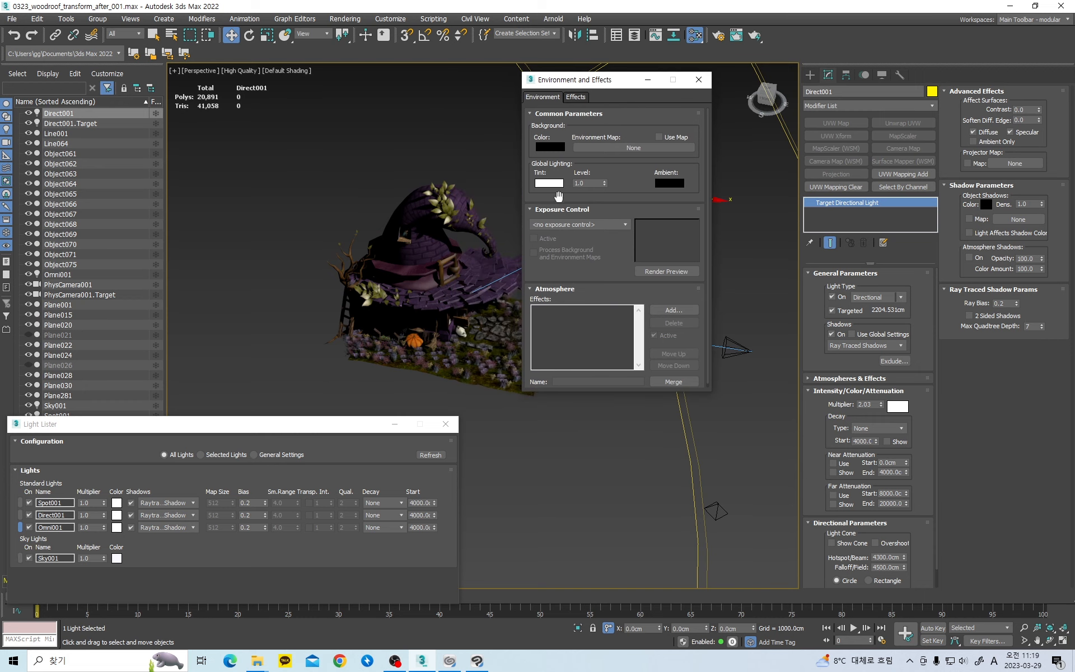
Step: Inspect the global ambient light color against the shadowed side of the house, discard any color change, and close the environment settings
middle_click_drag(415, 277, 481, 163)
scroll(407, 243, "up", 3)
left_click(668, 183)
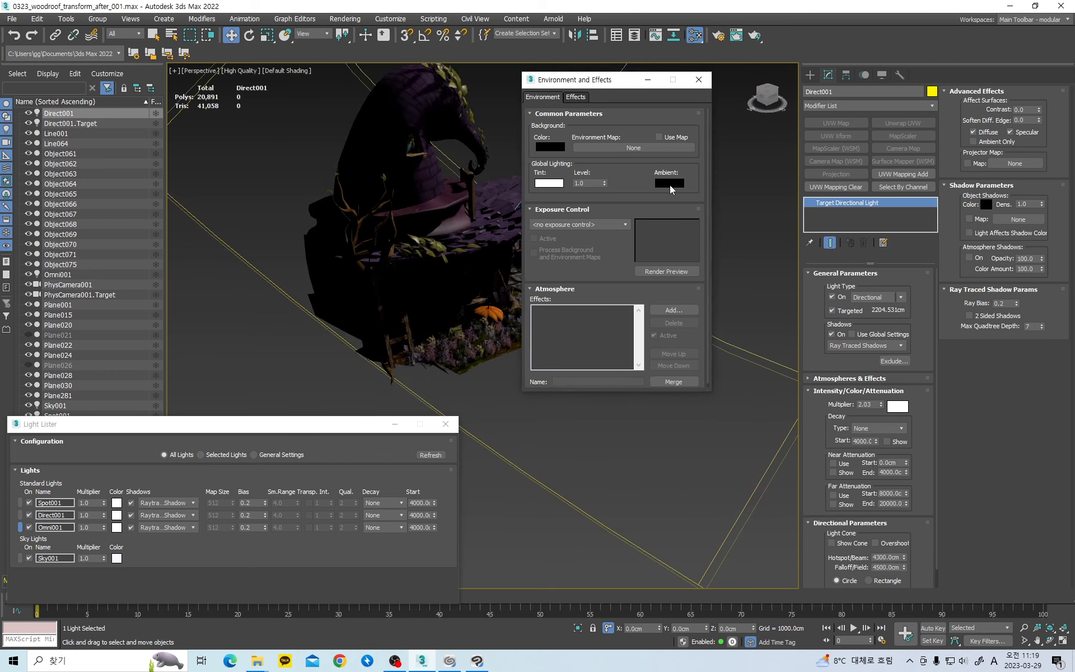
left_click_drag(376, 130, 352, 140)
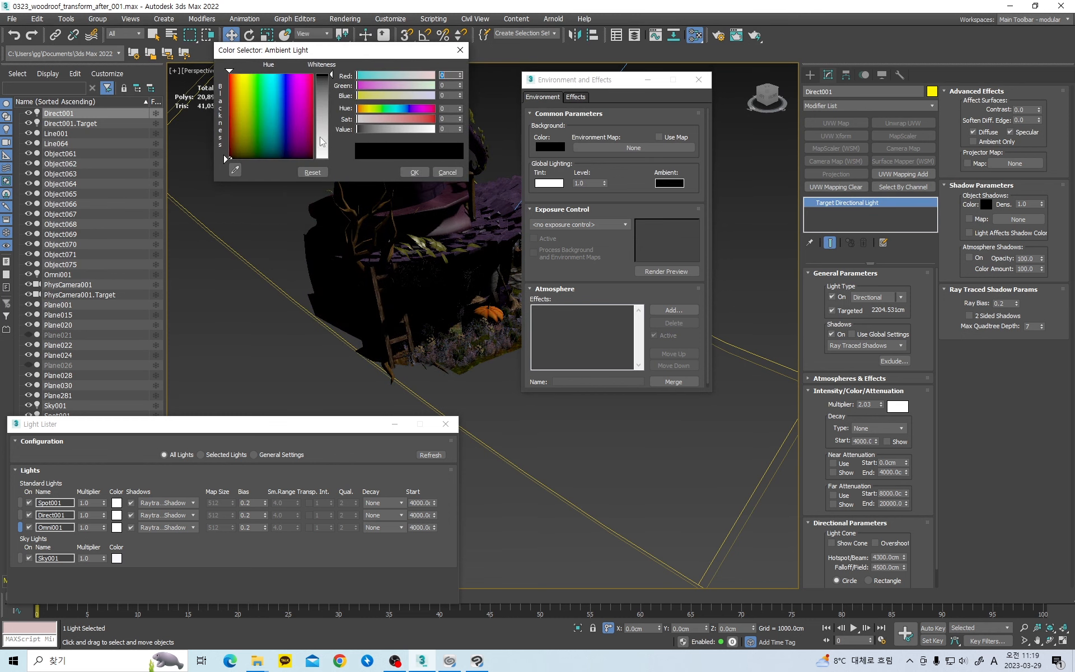
left_click(458, 171)
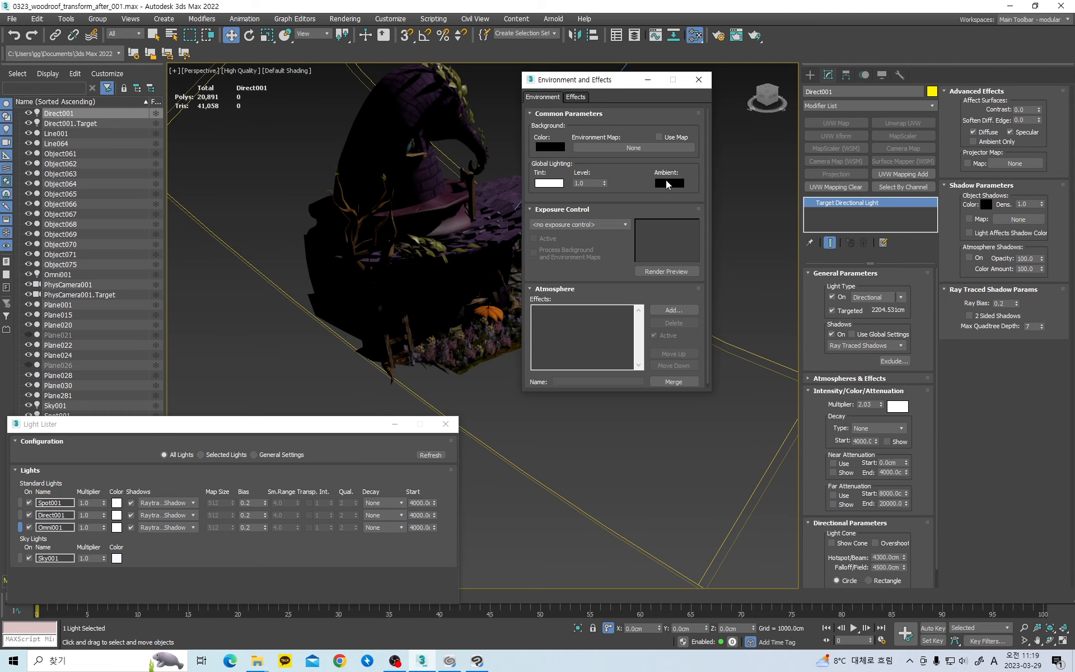
left_click(698, 82)
Step: Turn on the Omni light and move it to the ladder side of the house
scroll(609, 209, "down", 5)
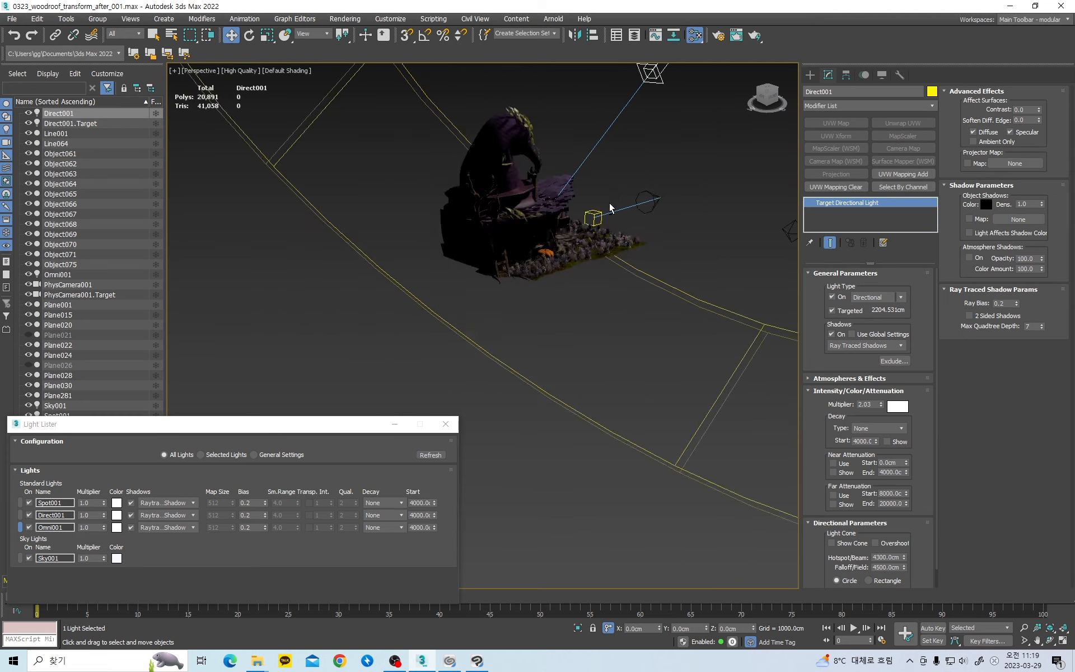
middle_click_drag(609, 209, 449, 240, "alt")
left_click(662, 249)
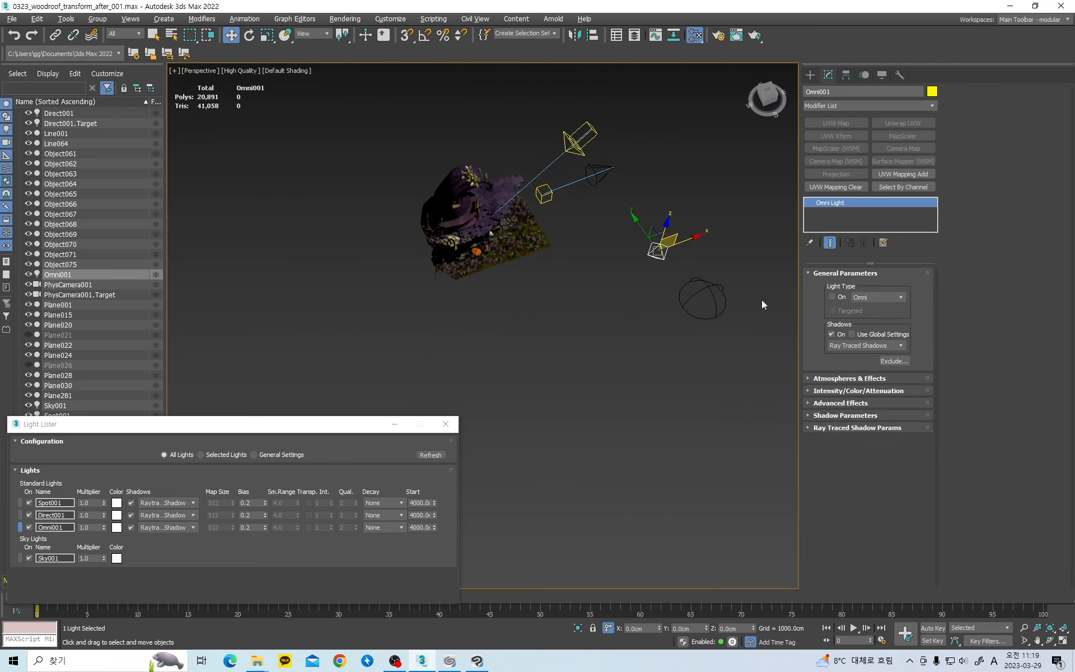
left_click(833, 297)
middle_click_drag(733, 280, 666, 274, "alt")
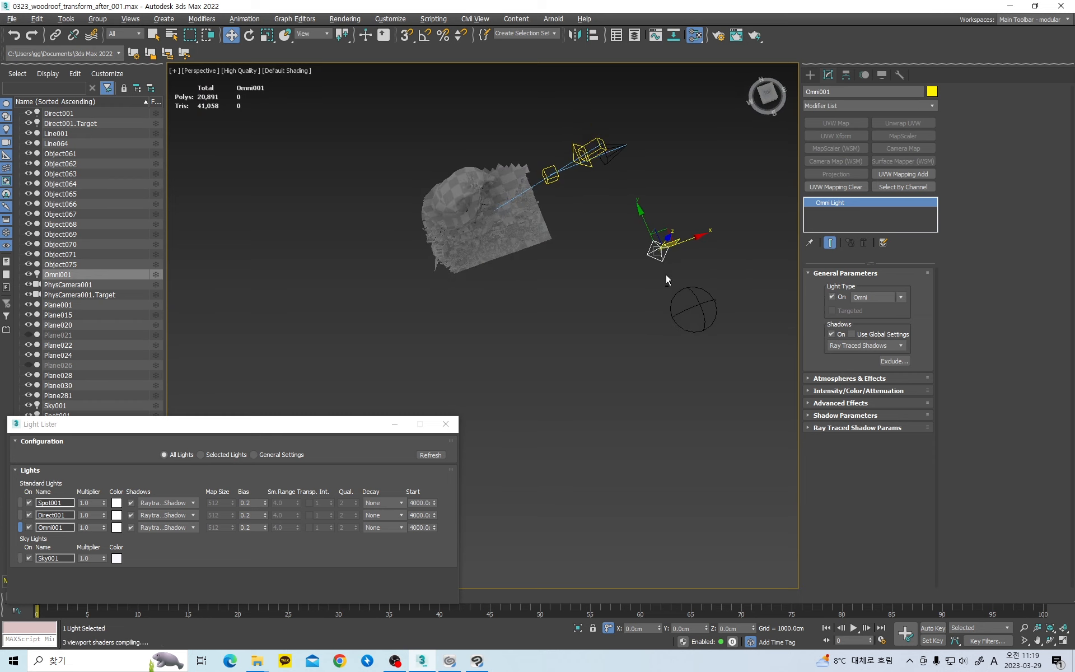
scroll(661, 247, "up", 3)
left_click_drag(659, 223, 250, 312)
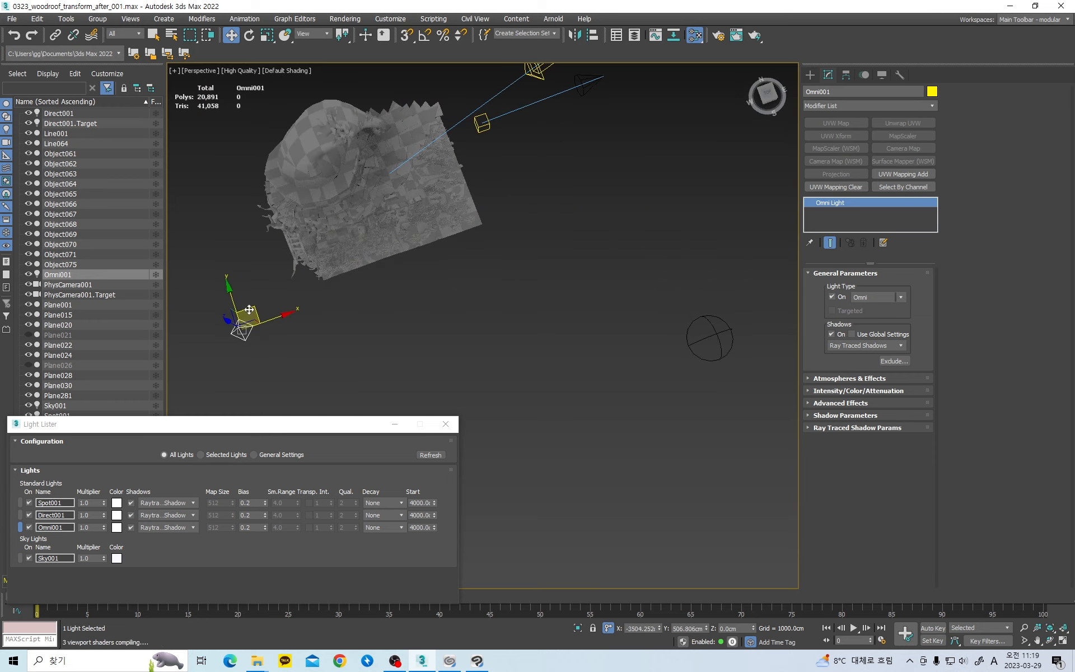
middle_click_drag(311, 299, 409, 253)
Step: Expand all of the Omni light's parameter rollouts and set its light color to pure red (255, 0, 0)
right_click(894, 362)
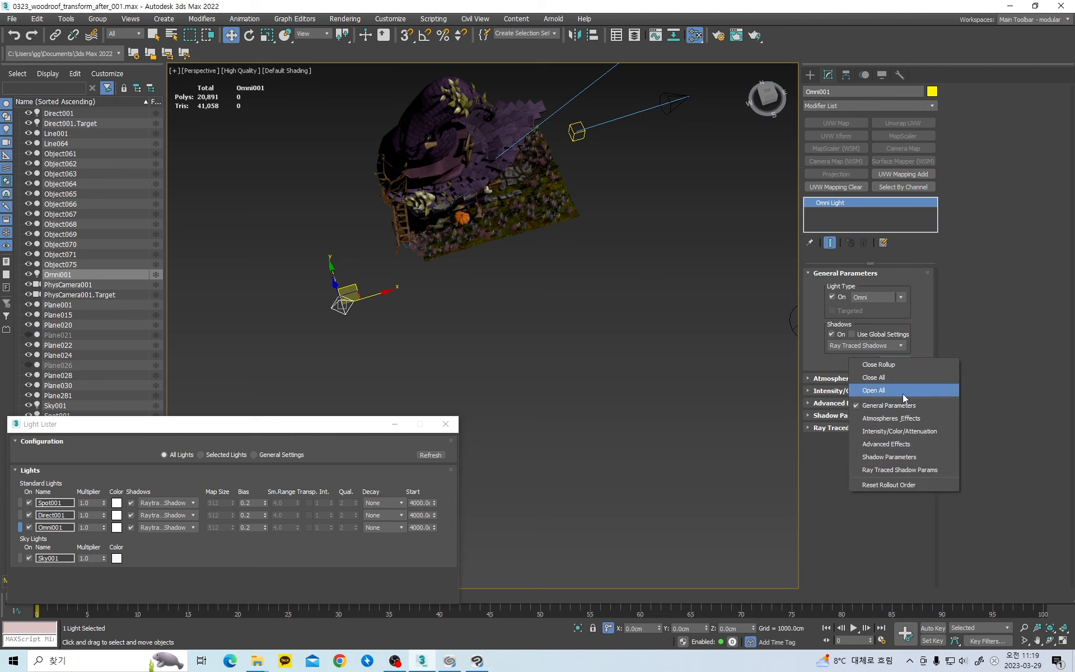
left_click(902, 392)
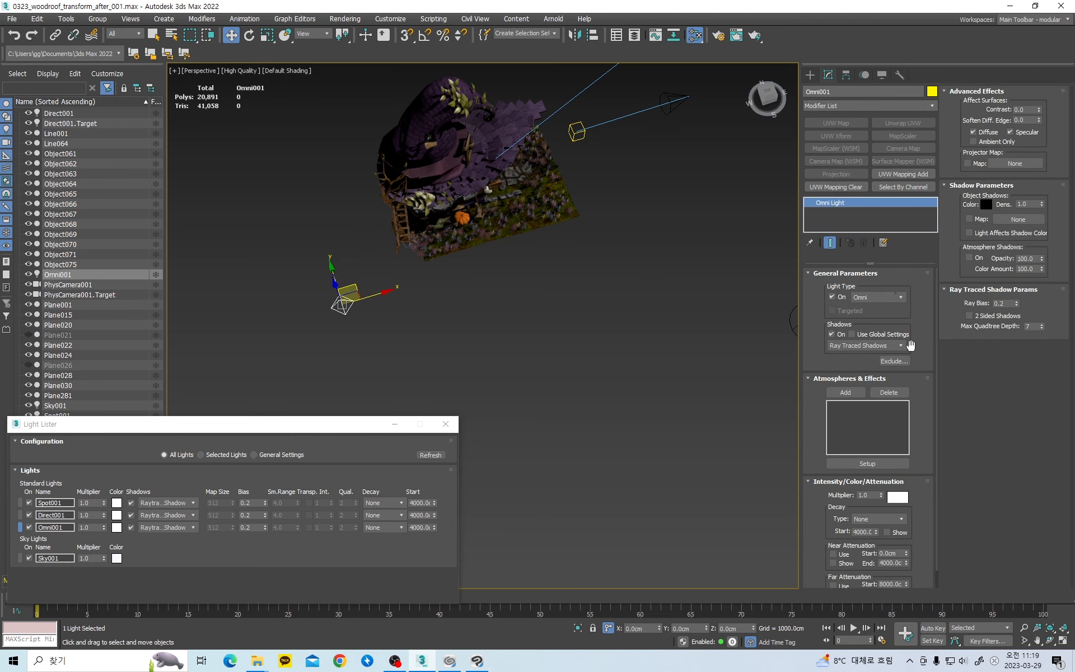
left_click(894, 497)
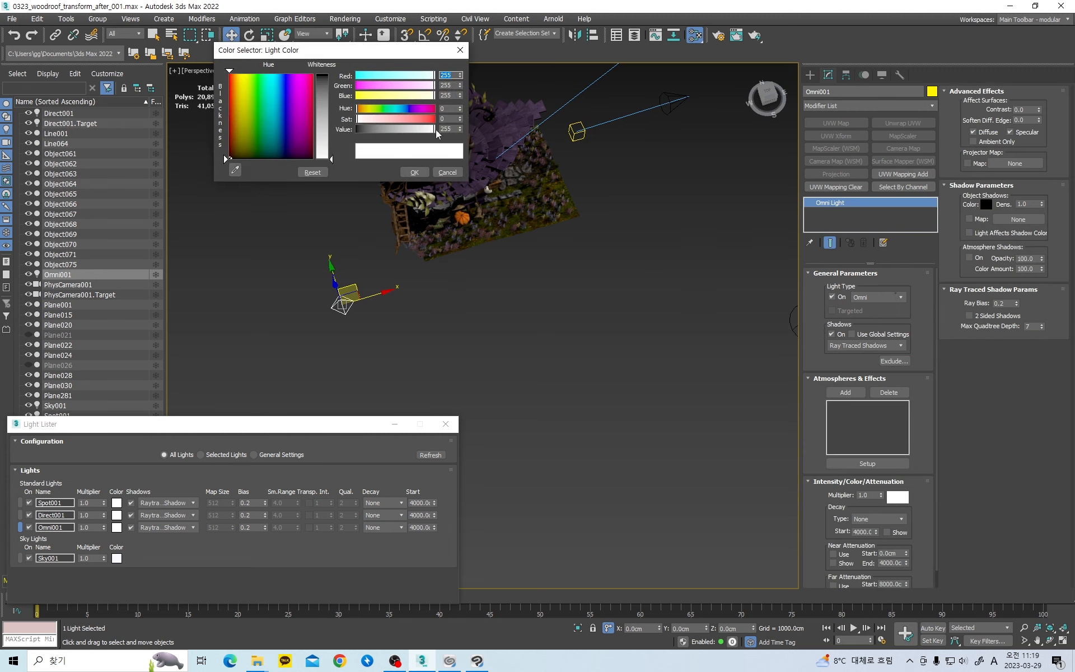
left_click_drag(399, 121, 434, 119)
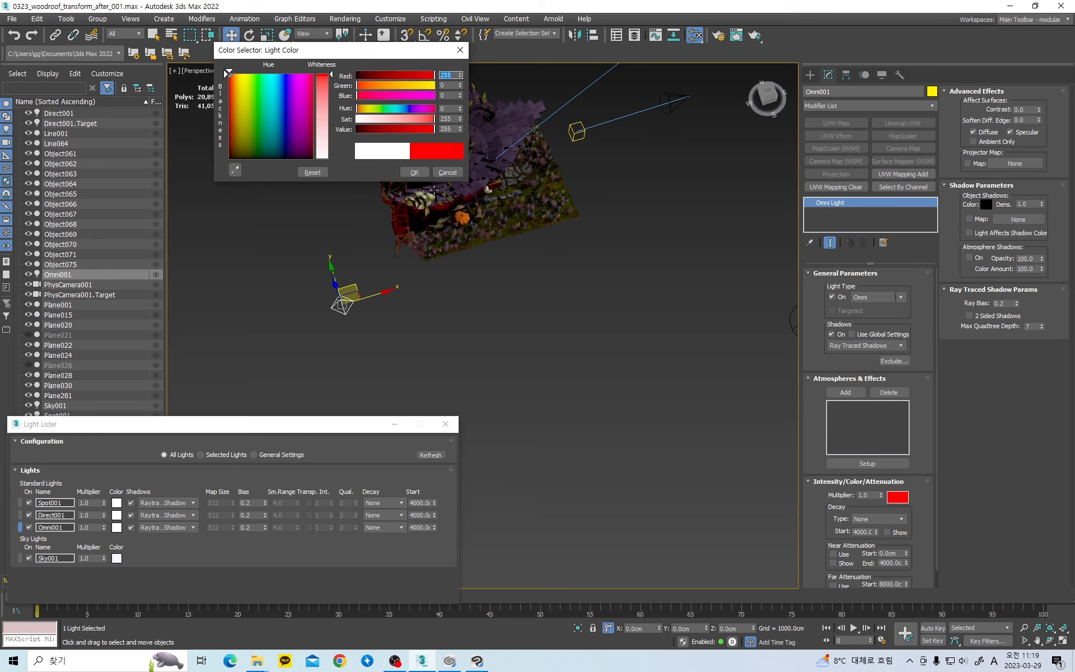
left_click(415, 172)
Step: Move the Omni light closer to the house wall and raise it above the ground
middle_click_drag(425, 240, 443, 342, "alt")
left_click_drag(341, 283, 409, 265)
middle_click_drag(421, 314, 408, 252, "alt")
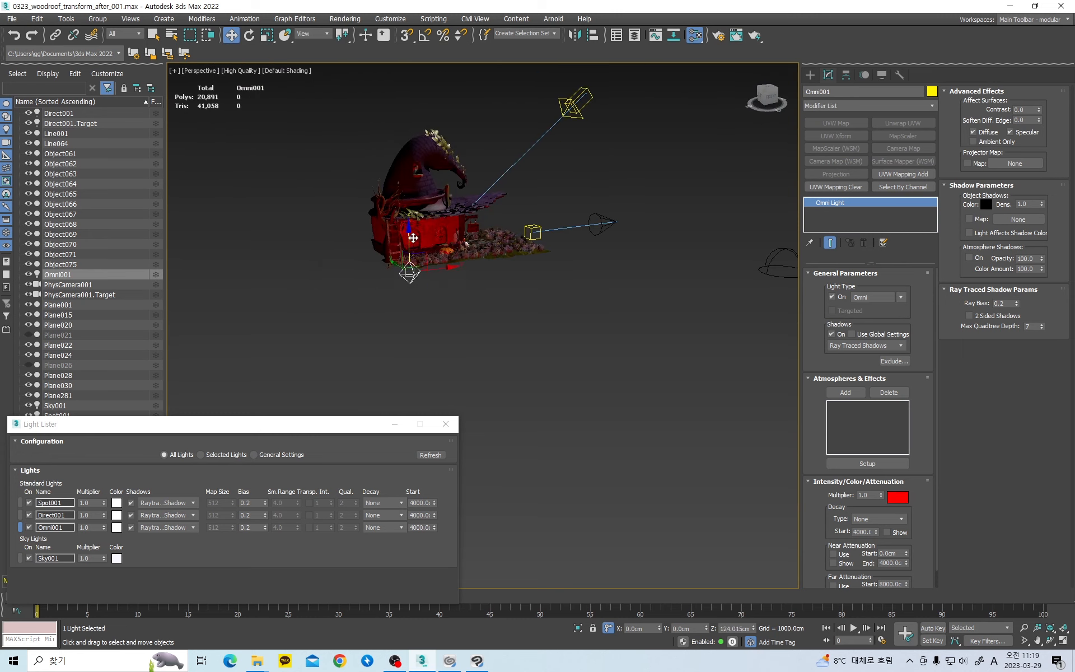
Step: Make the Omni light affect ambient only, toggling the option off and on again to compare the shading
left_click(995, 142)
middle_click_drag(663, 246, 530, 258, "alt")
mouse_move(529, 257)
middle_mouse_down()
mouse_move(512, 230)
mouse_move(519, 271)
middle_mouse_up()
scroll(518, 271, "up", 3)
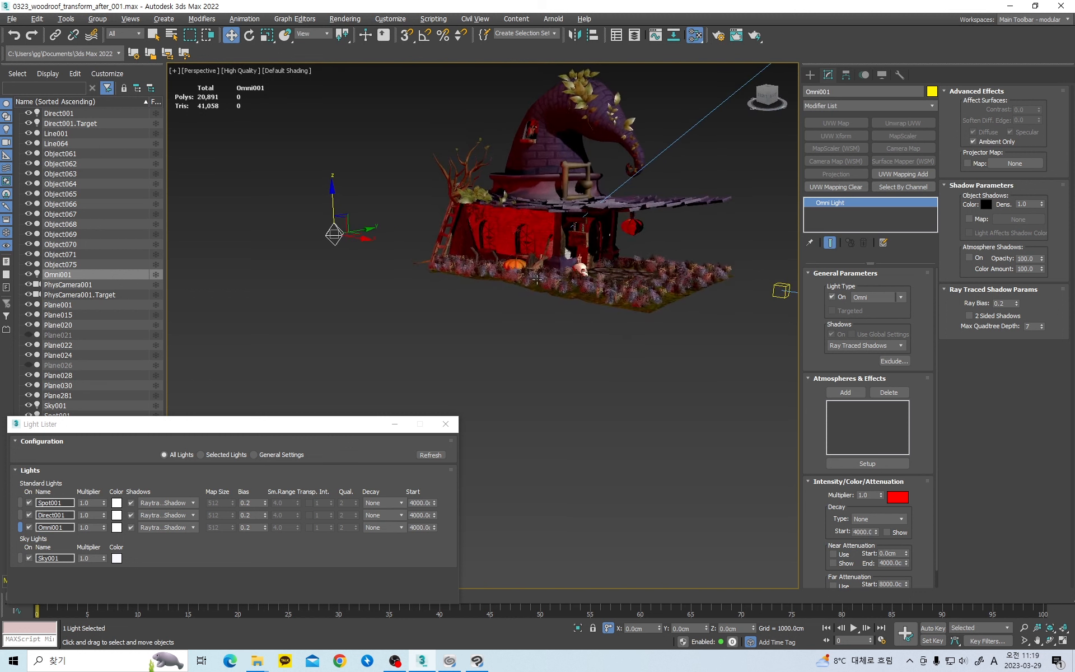
left_click(982, 141)
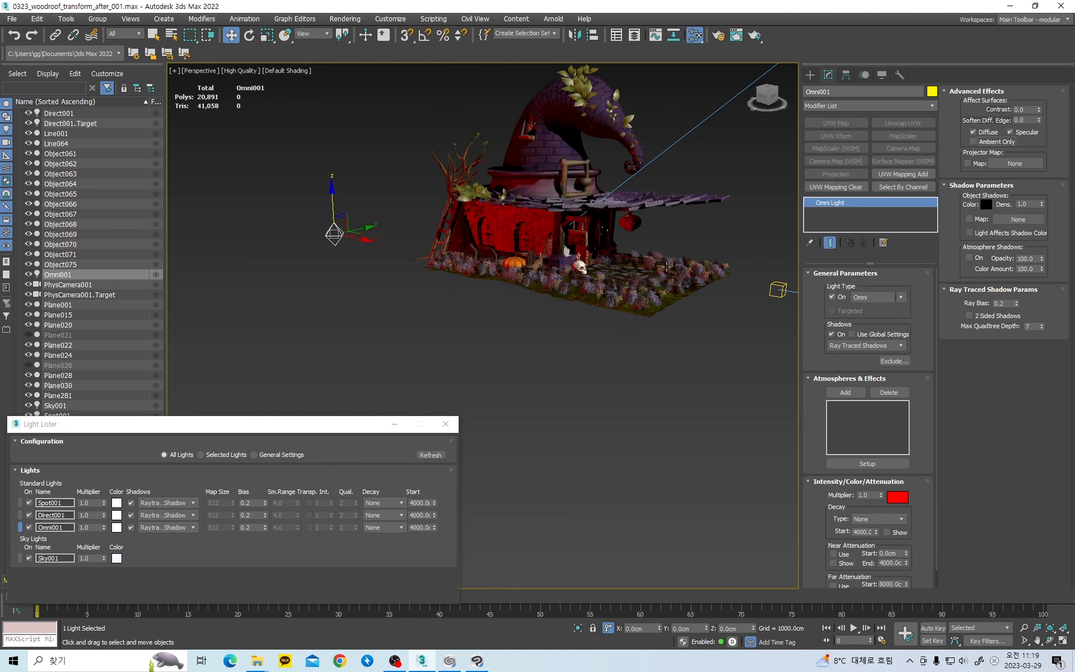
scroll(533, 235, "up", 2)
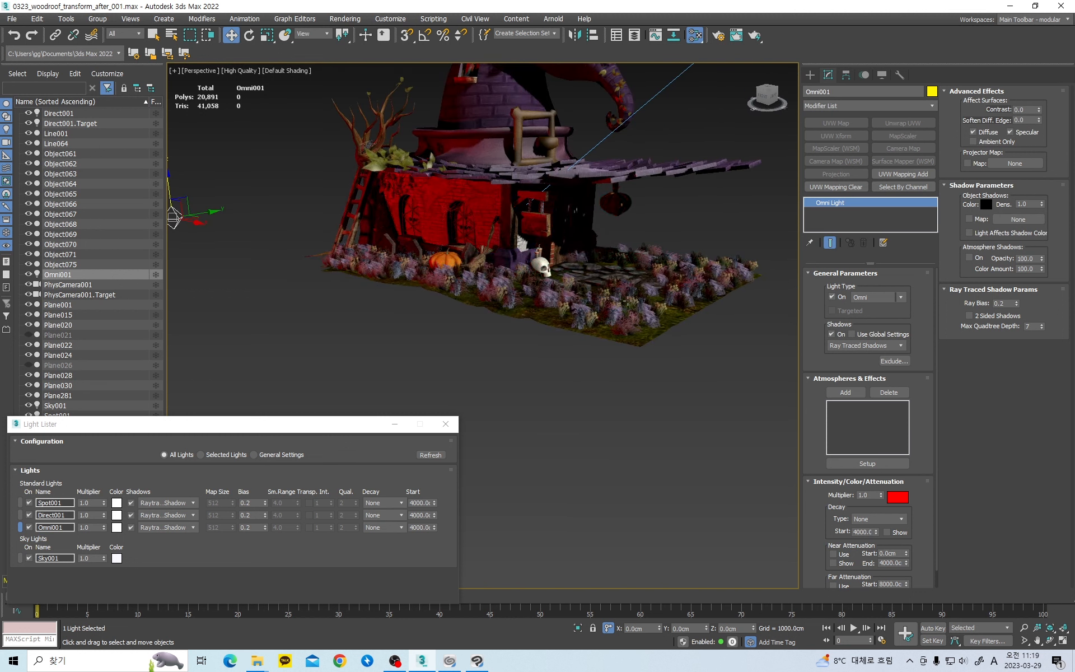
left_click(988, 143)
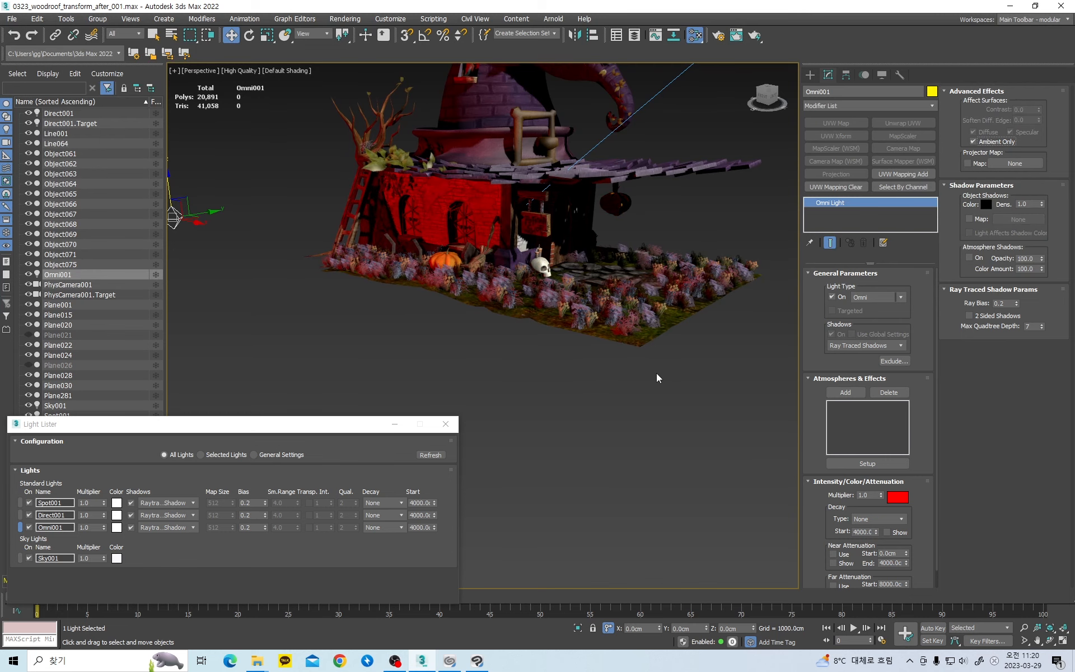
Step: Set the Omni light's intensity multiplier to 0.35
middle_click_drag(633, 275, 384, 203, "alt")
middle_click_drag(450, 224, 430, 255, "alt")
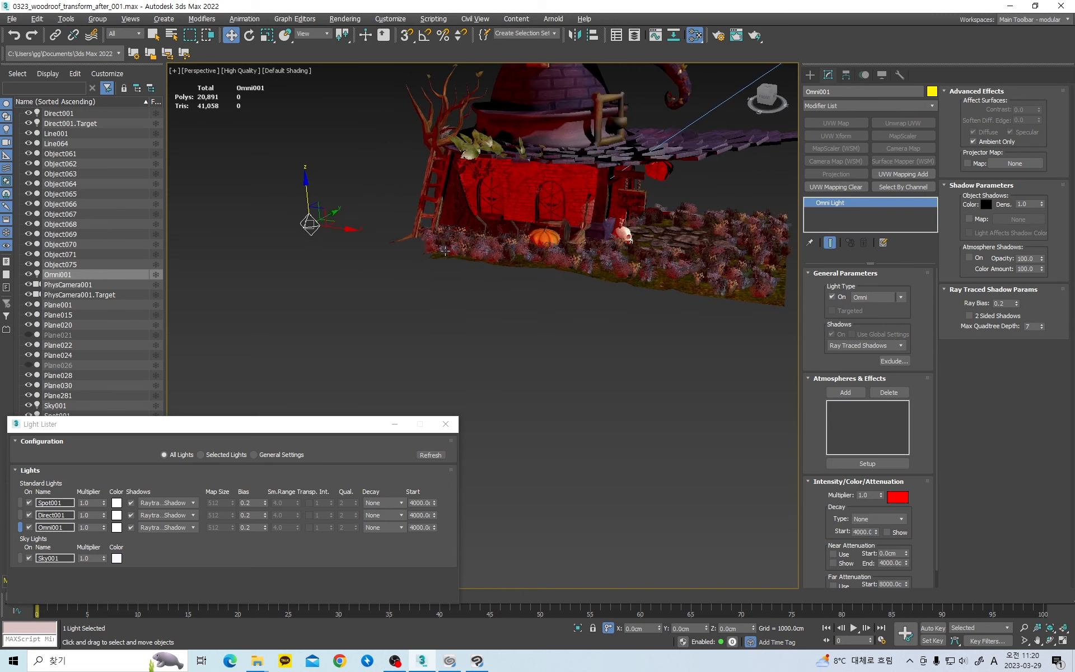
left_click(874, 497)
type("0.35")
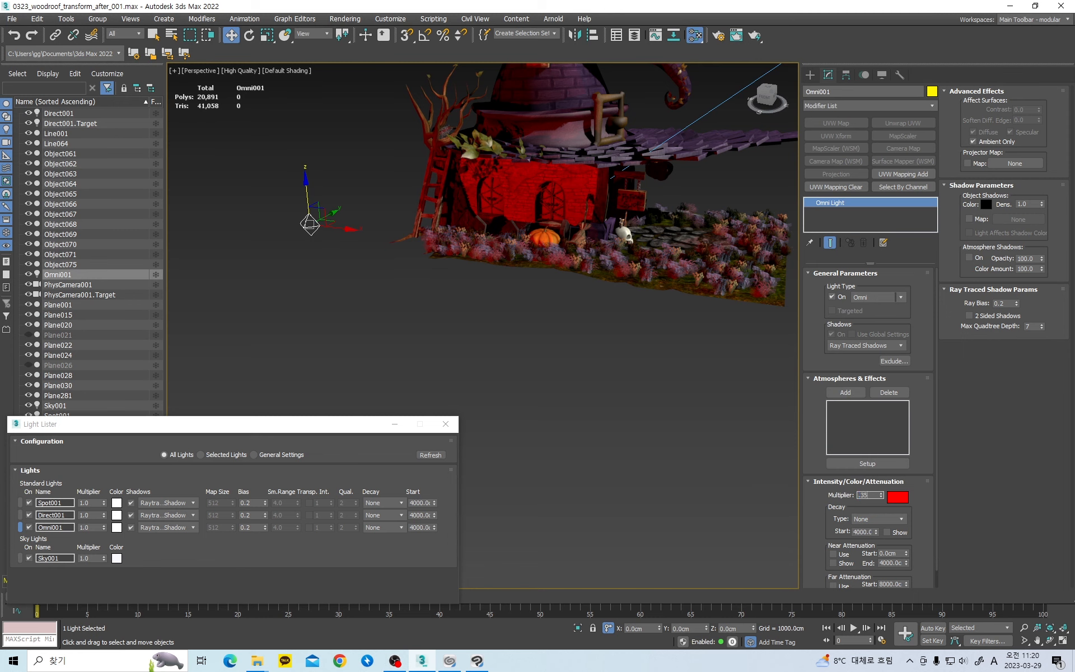
key("Return")
middle_click_drag(622, 233, 496, 298, "alt")
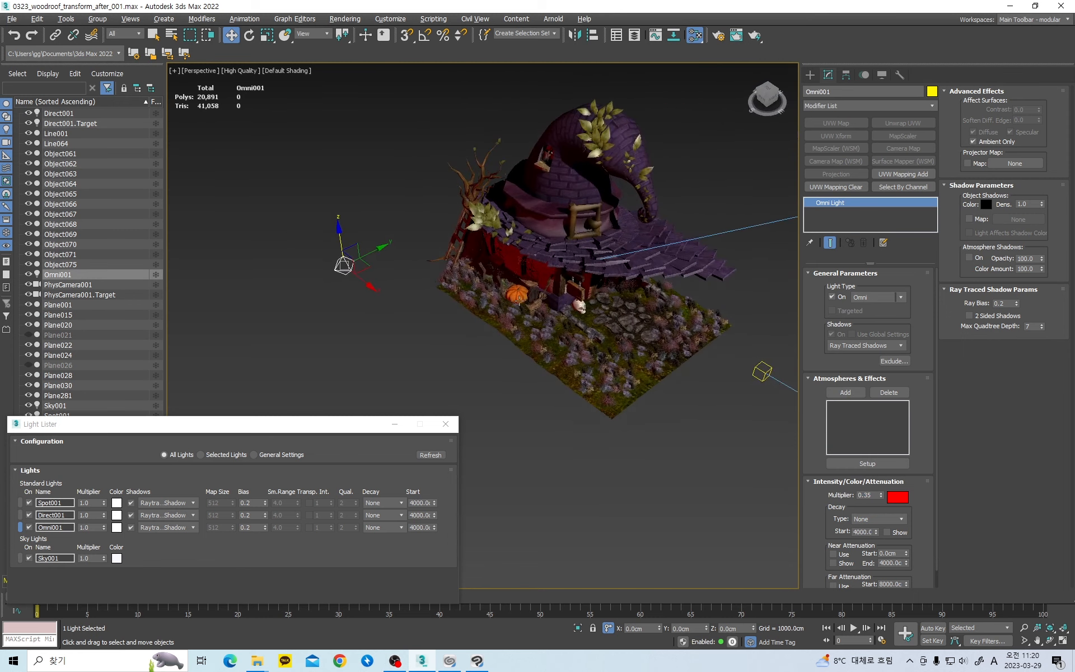
Step: Turn on the Omni light's far attenuation with a start of about 397 cm and an end of about 1696 cm
left_click_drag(828, 538, 818, 462)
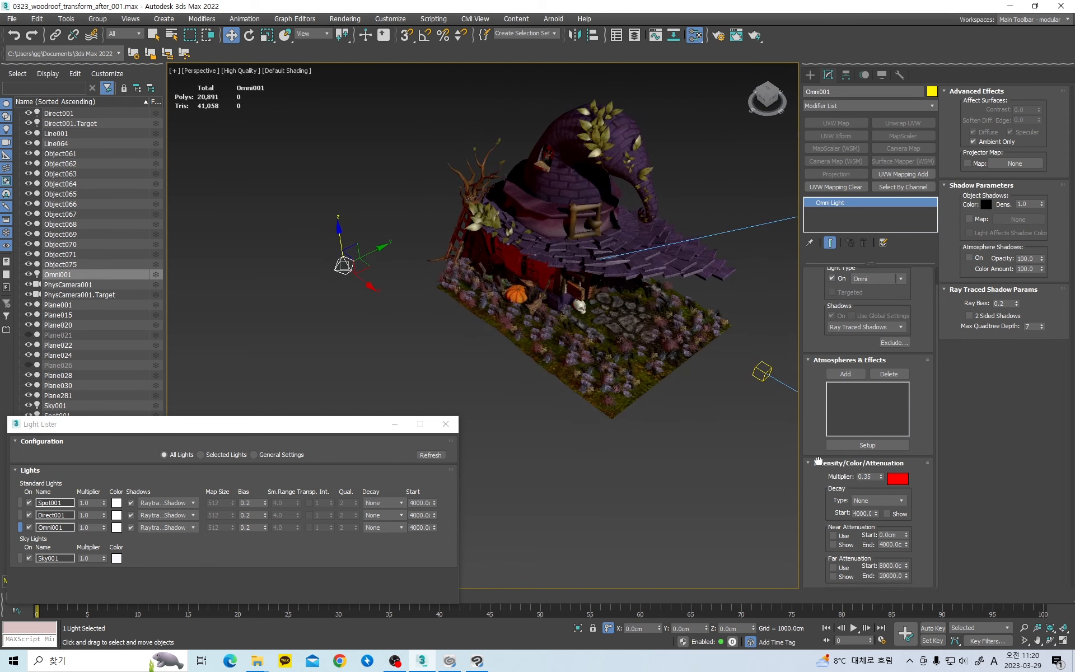
left_click(833, 567)
left_click_drag(906, 576, 393, 56)
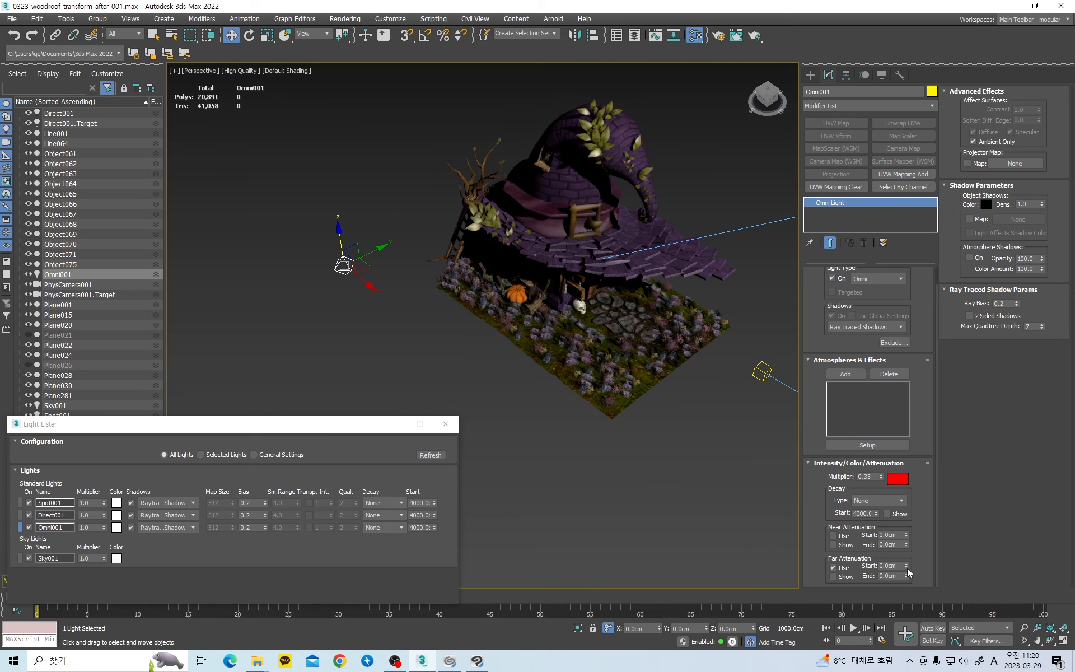
left_click_drag(906, 566, 920, 345)
left_click_drag(907, 577, 947, 399)
middle_click_drag(613, 259, 627, 204, "alt")
scroll(560, 224, "up", 3)
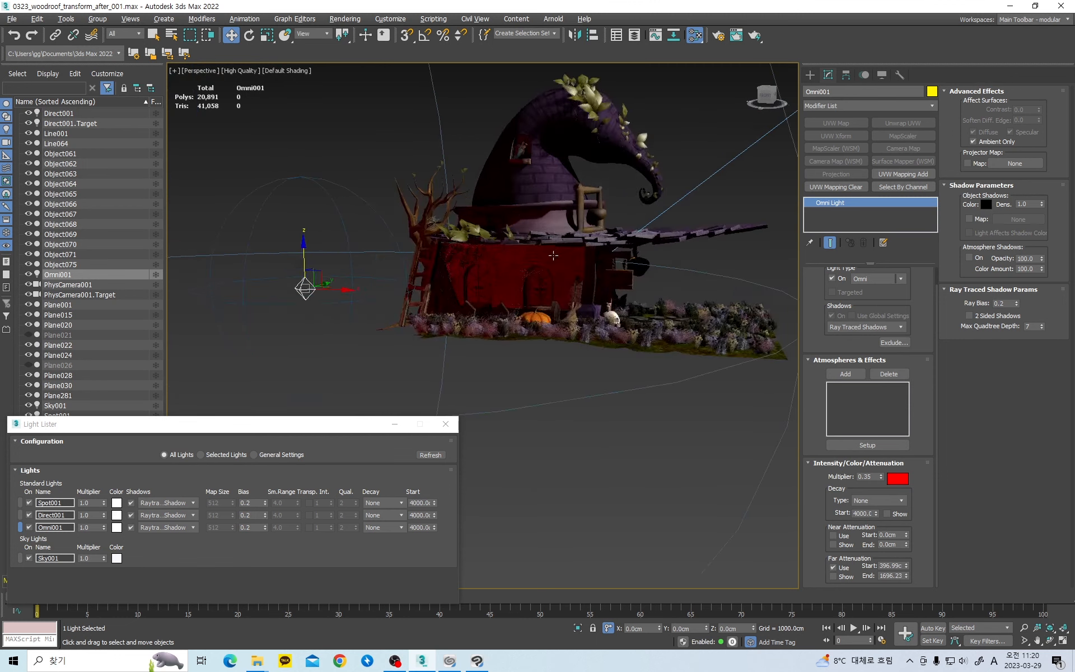
middle_click_drag(527, 249, 562, 268, "alt")
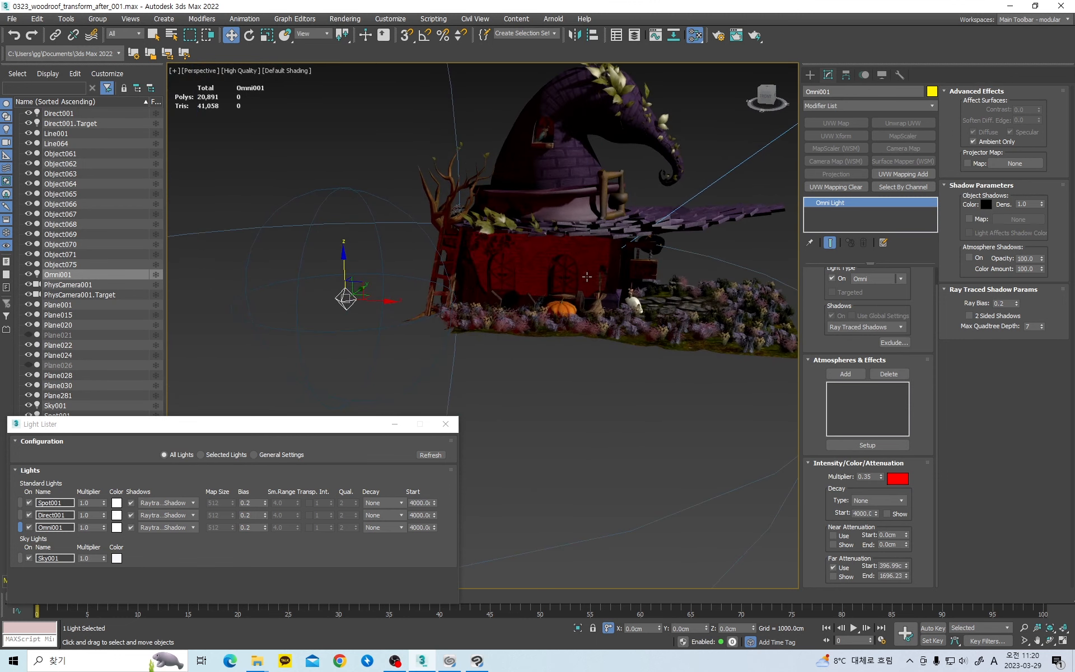
Step: Copy the Omni light to the opposite side of the house and set the copy's light color to cyan
mouse_move(671, 249)
middle_mouse_down("alt")
mouse_move(348, 314)
mouse_move(455, 304)
mouse_move(435, 71)
mouse_move(451, 299)
middle_mouse_up("alt")
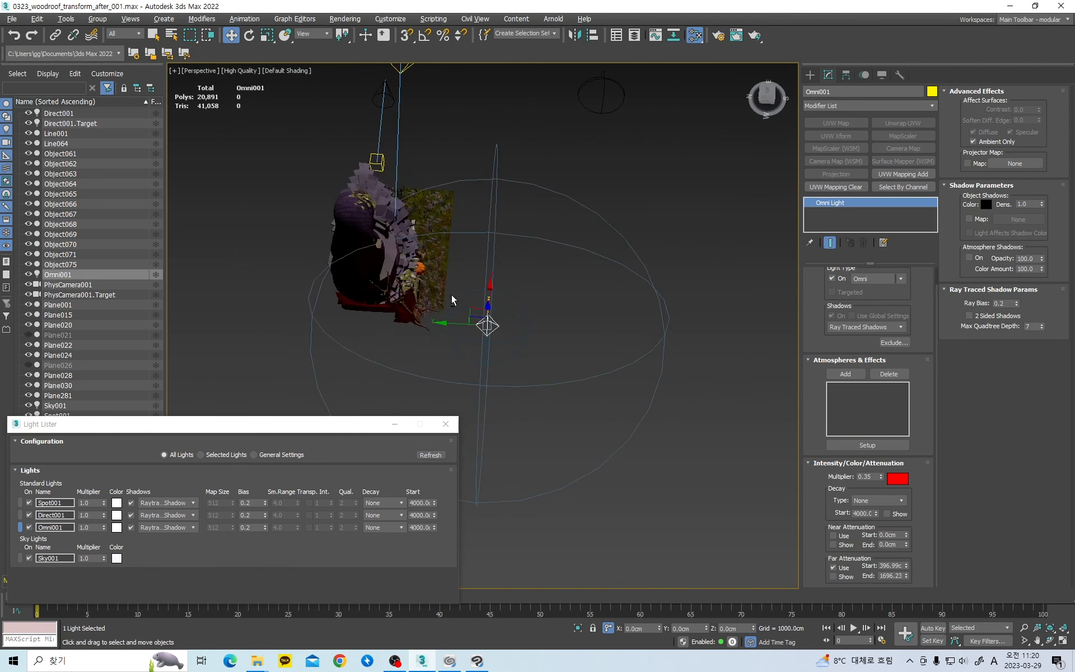
left_click_drag(447, 325, 234, 320, "shift")
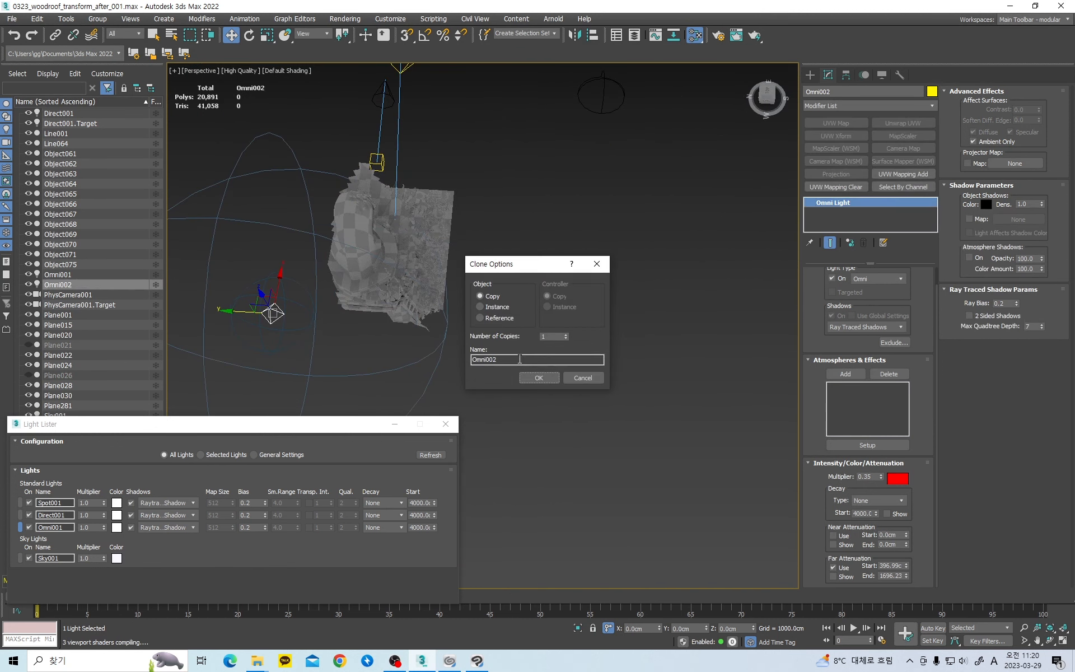
left_click(537, 378)
left_click(896, 479)
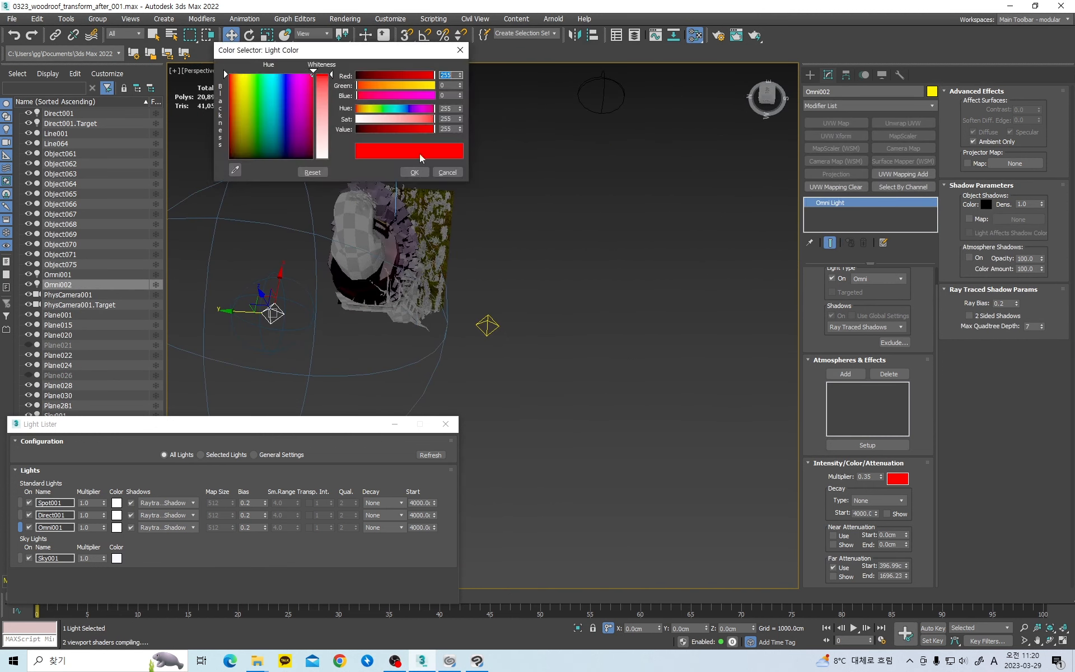
left_click(398, 108)
left_click(413, 171)
Step: Move the cyan Omni light along the back of the house to adjust how it lights the rear walls
middle_click_drag(464, 285, 484, 258, "alt")
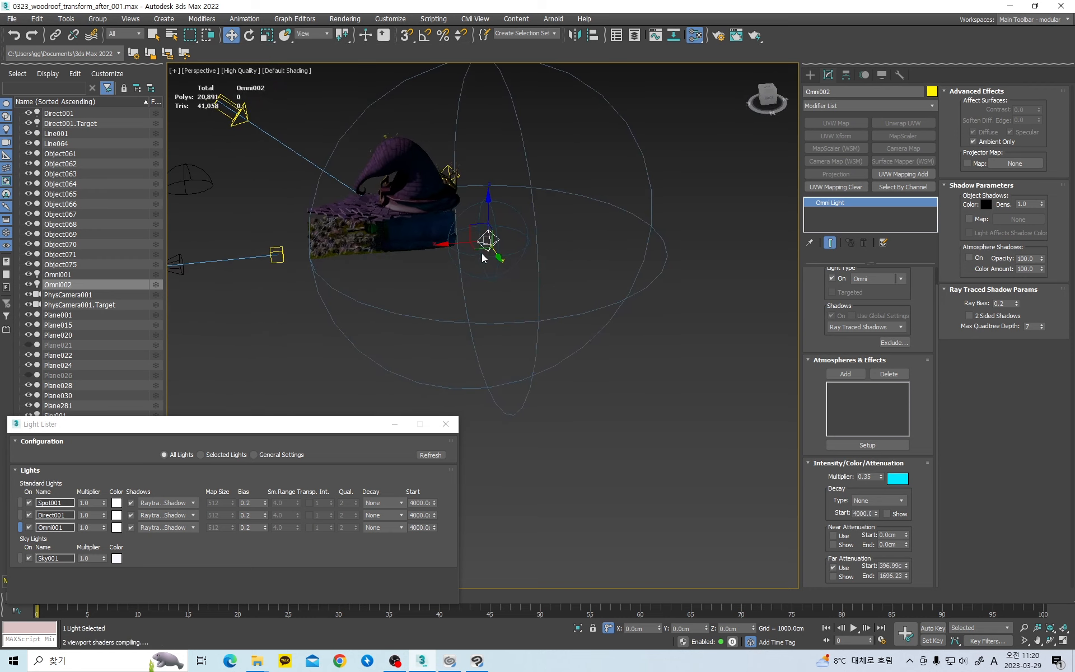
left_click_drag(482, 250, 415, 291)
left_click_drag(491, 246, 477, 246)
middle_click_drag(477, 246, 448, 253, "alt")
scroll(567, 247, "up", 5)
scroll(564, 221, "down", 5)
middle_click_drag(564, 221, 522, 233, "alt")
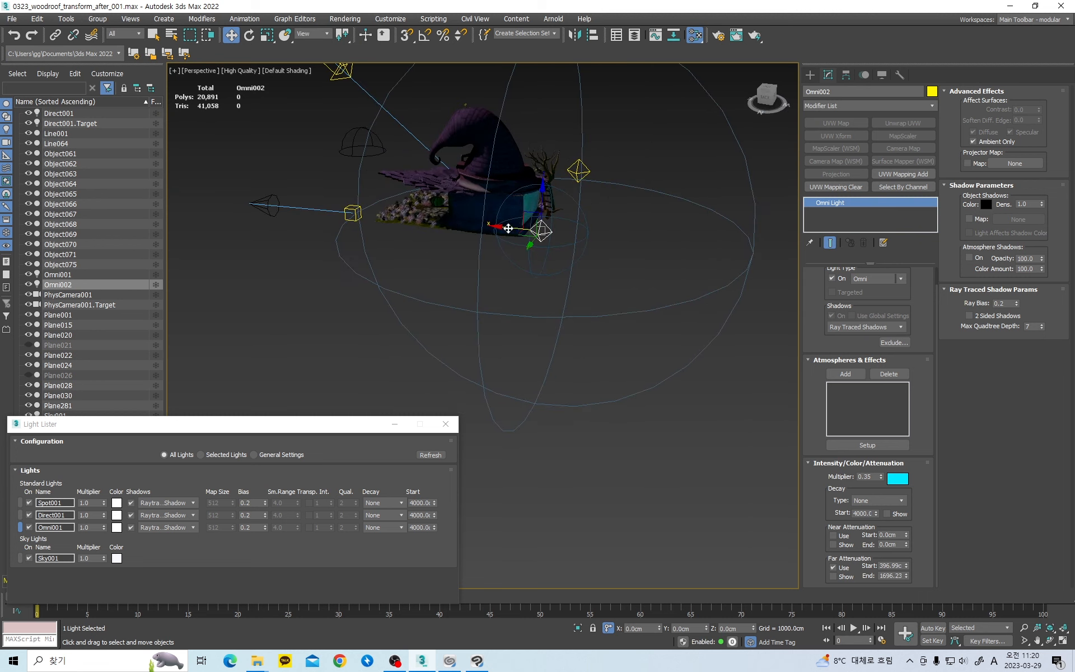
mouse_move(519, 231)
left_mouse_down()
mouse_move(657, 245)
mouse_move(383, 220)
mouse_move(533, 236)
left_mouse_up()
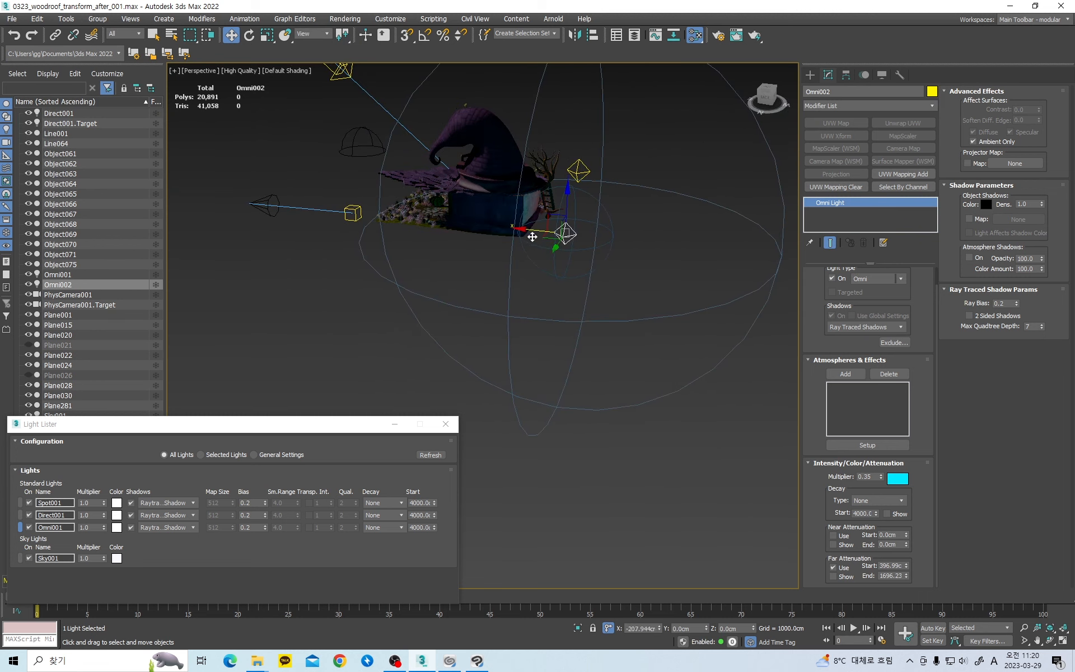
middle_click_drag(532, 235, 530, 271, "alt")
Step: Delete both Omni lights, the cyan copy and the red original
key("Delete")
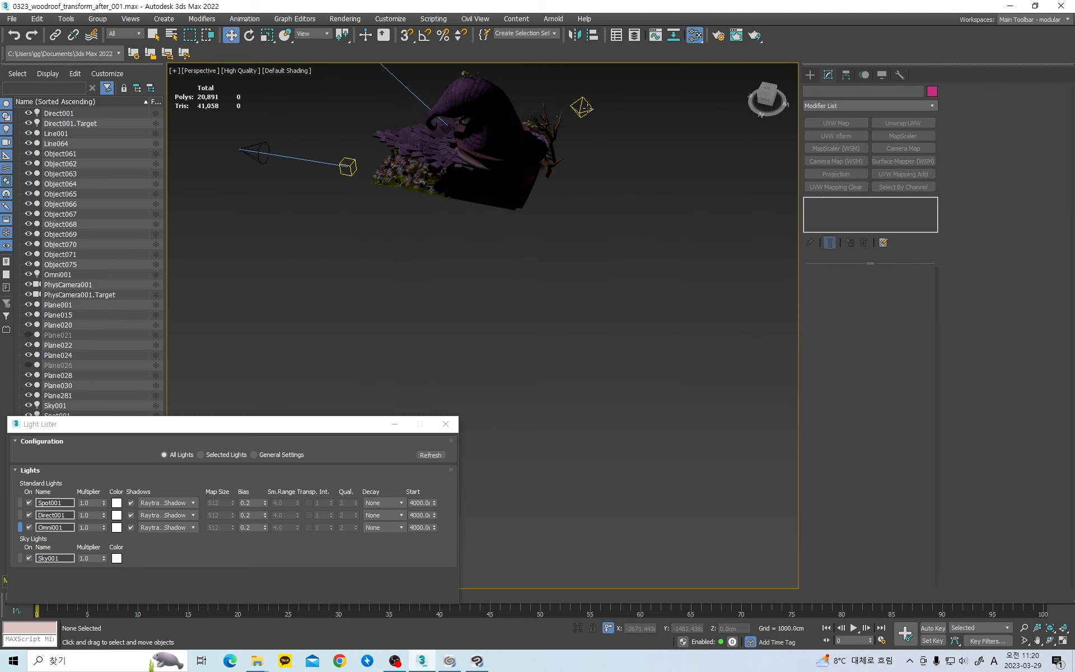
left_click(582, 107)
key("Delete")
Step: Select the Direct light above the house and change its shadow type to Shadow Map
scroll(578, 226, "down", 6)
middle_click_drag(523, 291, 614, 245, "alt")
middle_click_drag(477, 238, 548, 290)
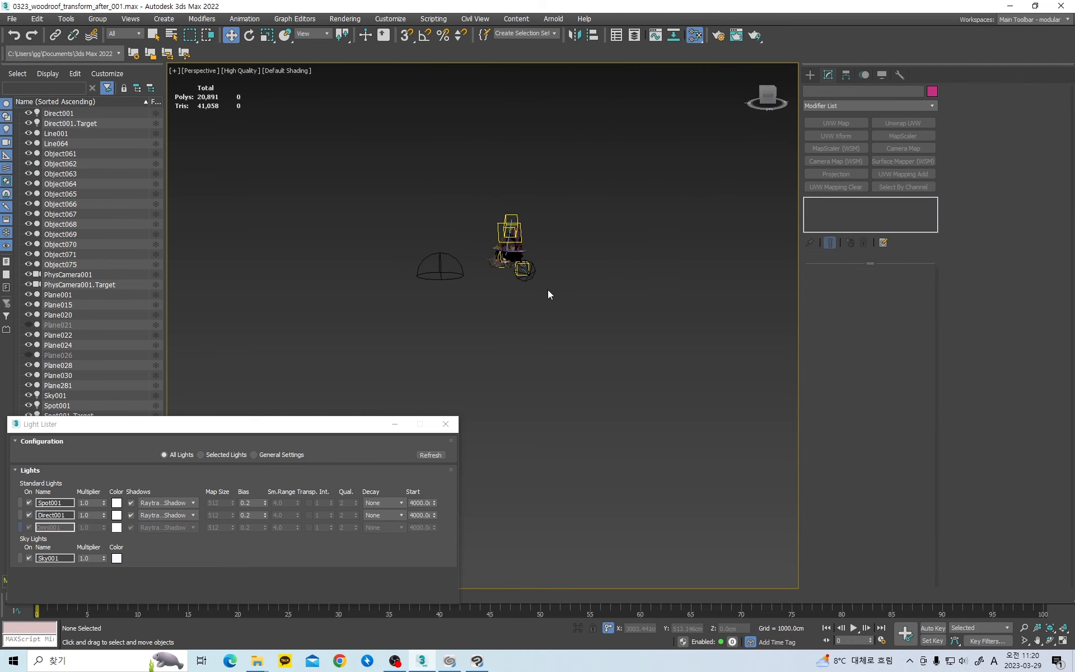
left_click_drag(357, 149, 583, 360)
key("z")
middle_click_drag(583, 360, 634, 271, "alt")
left_click(667, 257)
left_click(618, 257)
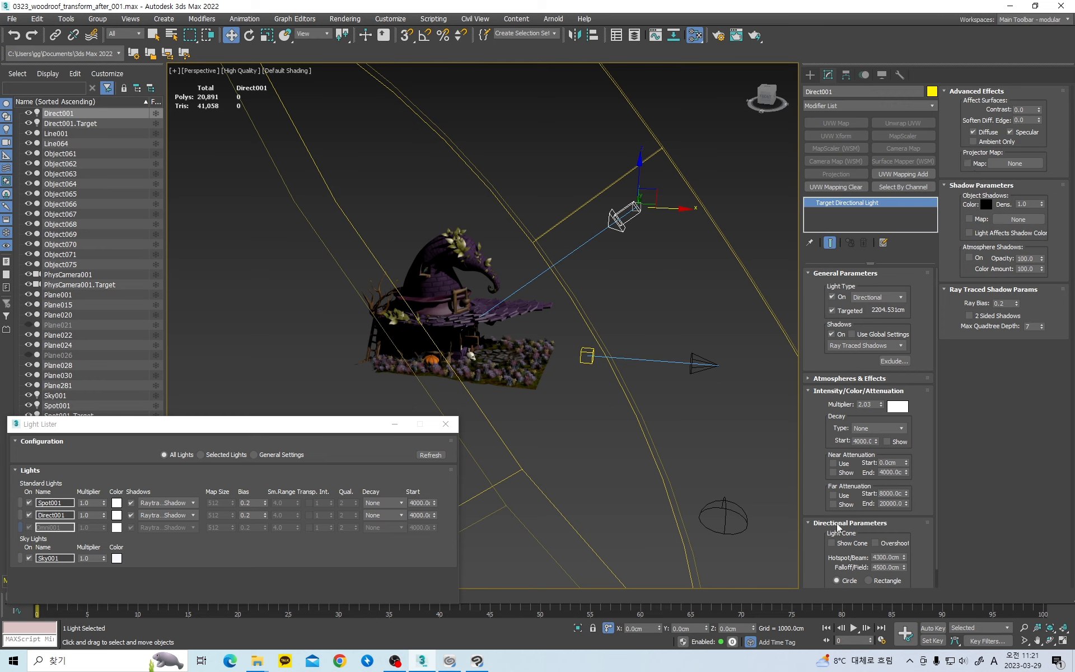
scroll(803, 531, "down", 1)
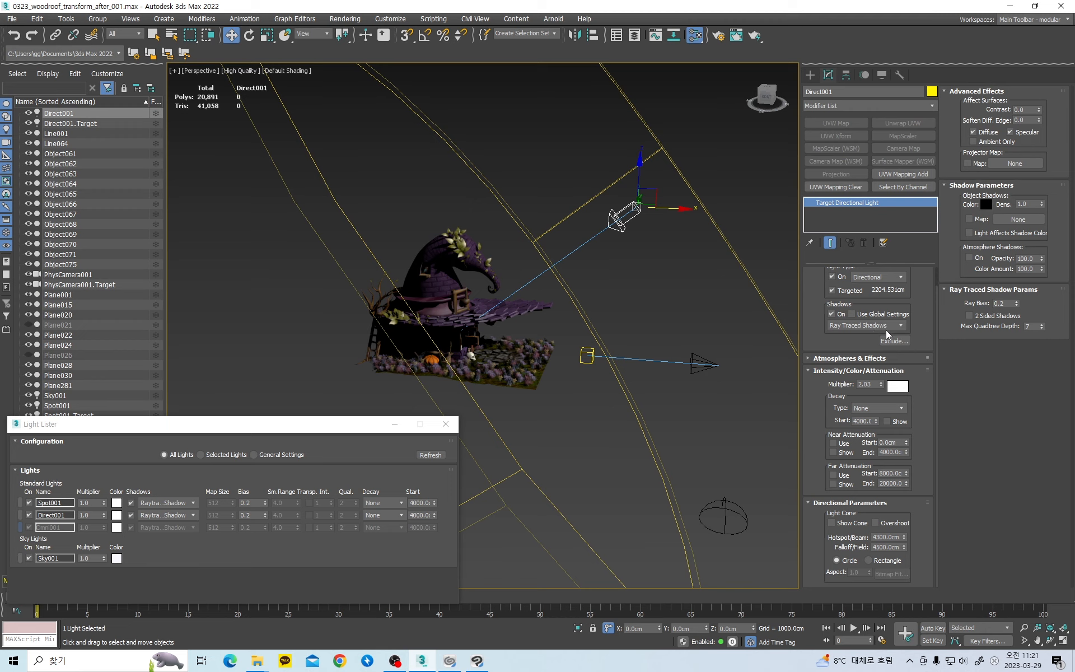
left_click(859, 329)
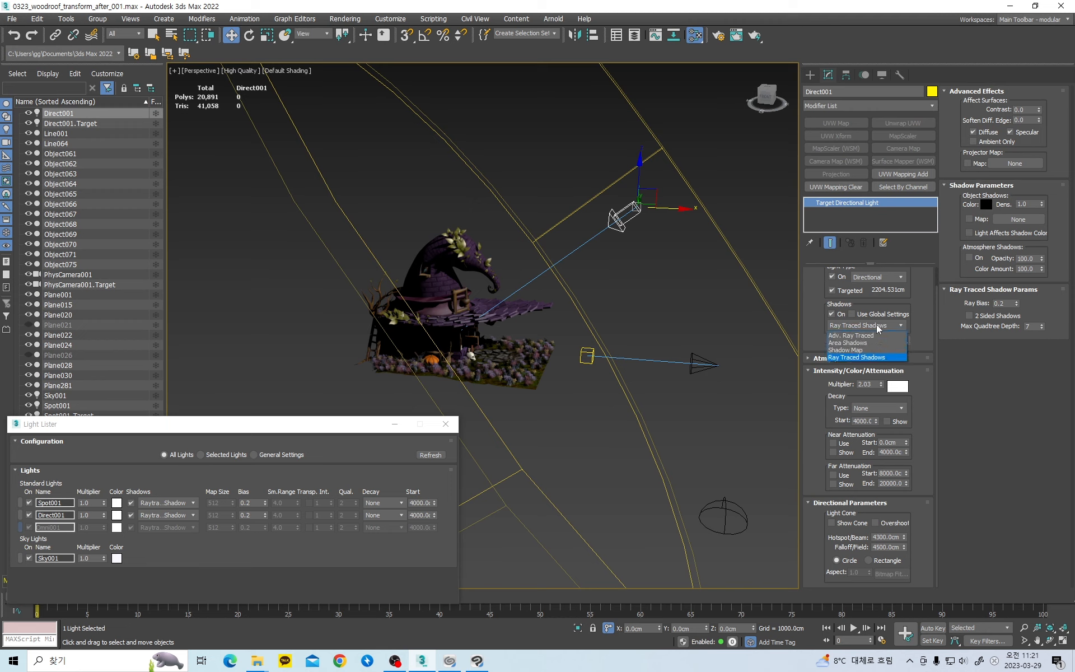
left_click(850, 350)
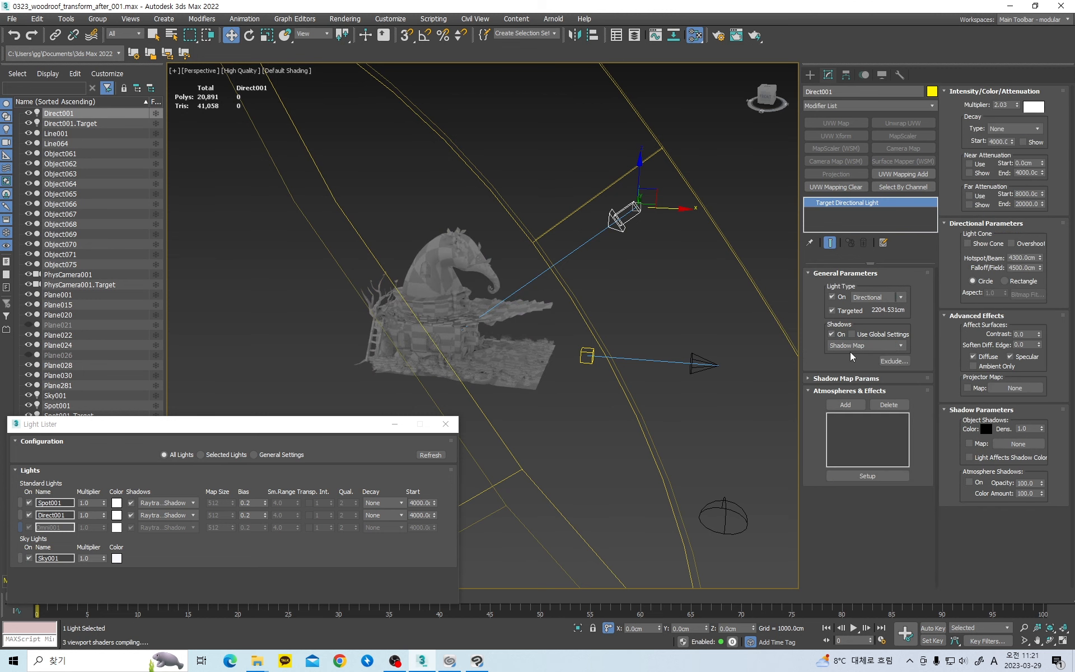
middle_click_drag(550, 302, 554, 327, "alt")
scroll(554, 327, "down", 4)
scroll(557, 332, "up", 6)
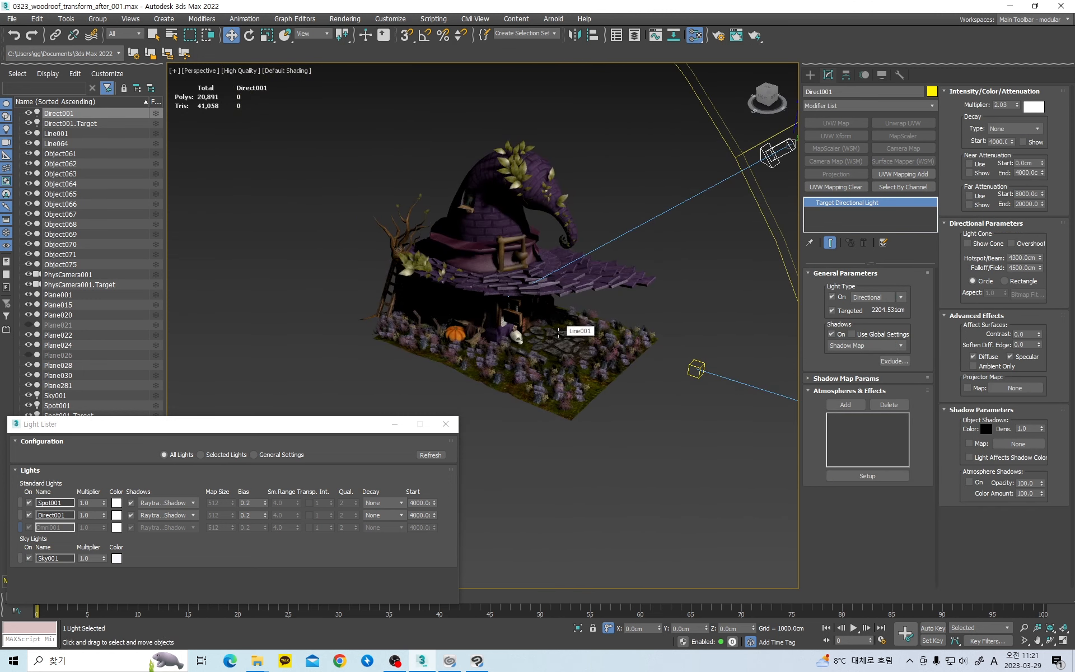
Step: Expand the Direct light's shadow map parameters and set the map size to 1024
left_click(842, 379)
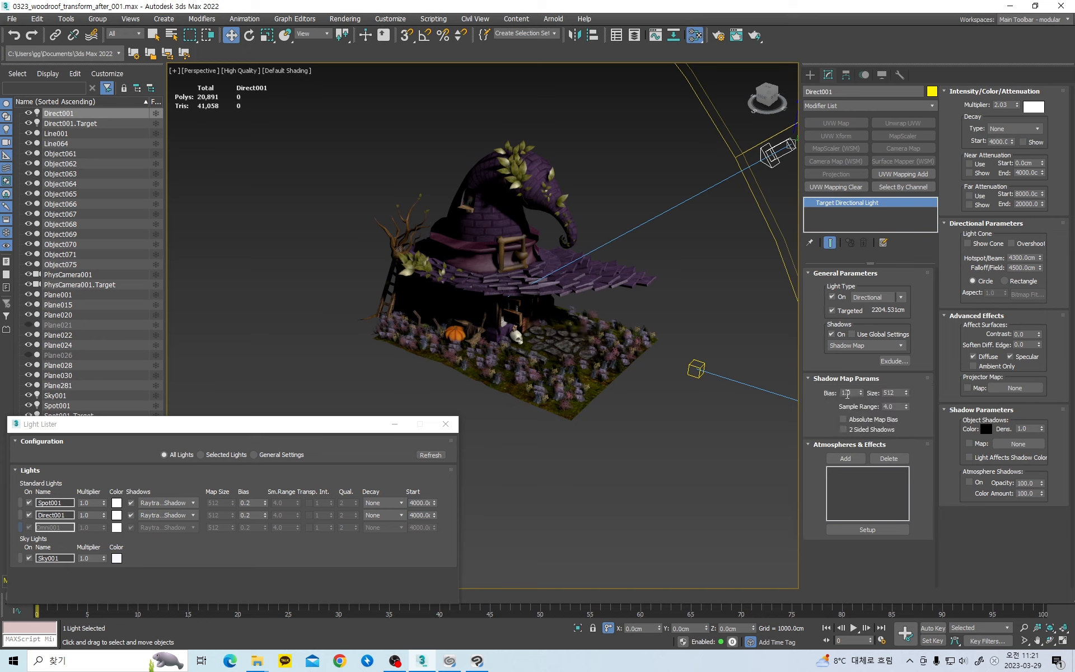
double_click(897, 393)
middle_click_drag(675, 359, 675, 367)
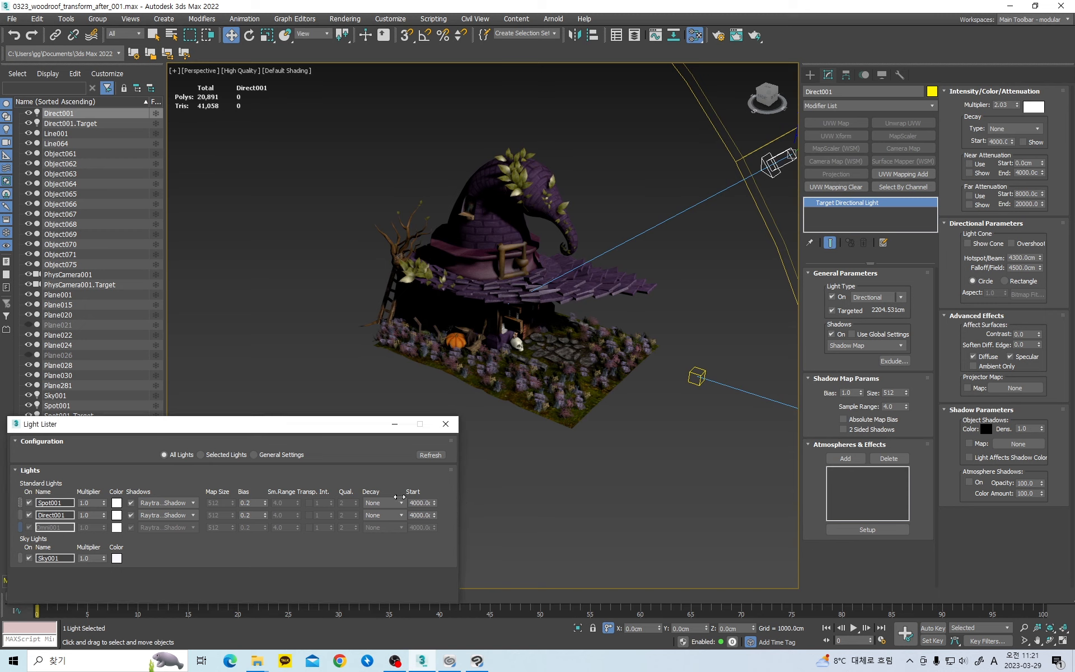
left_click_drag(340, 427, 334, 488)
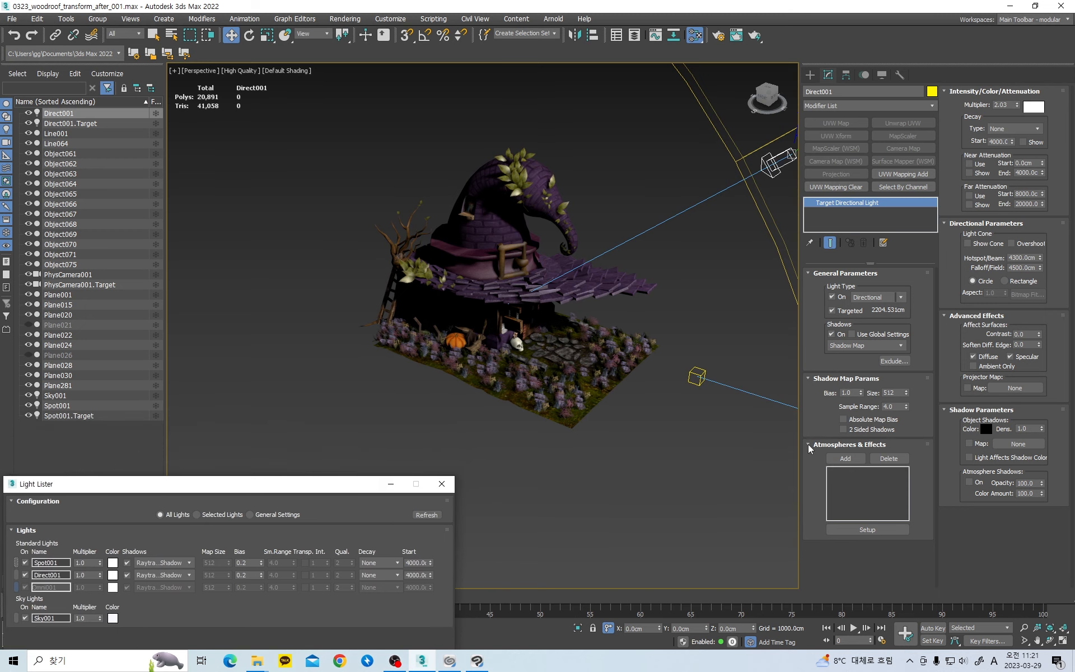
double_click(893, 393)
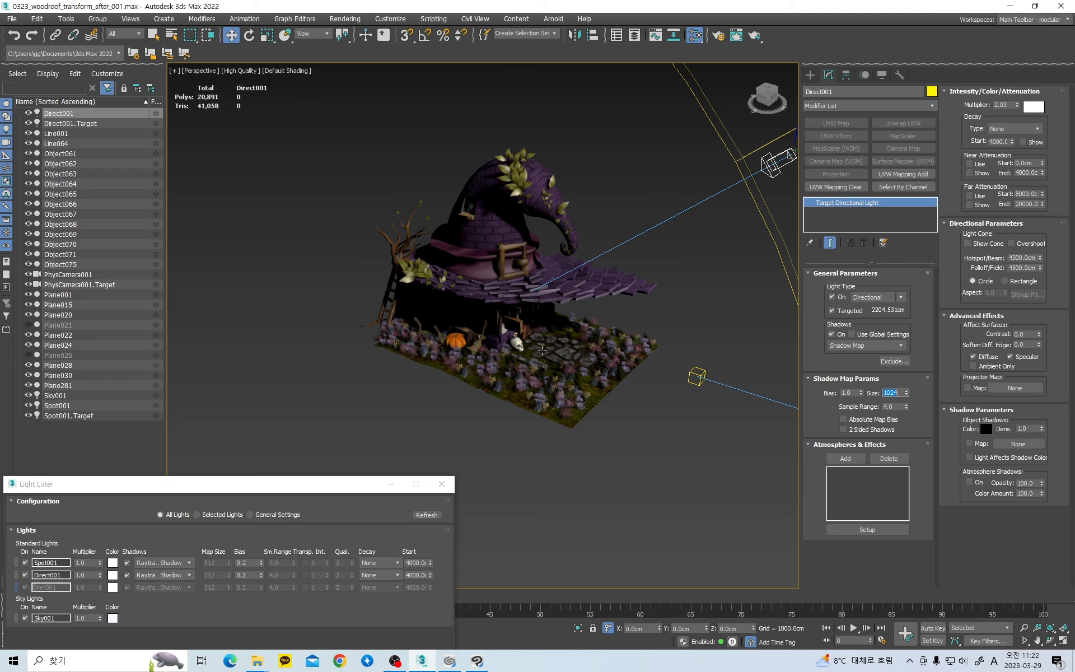
scroll(495, 325, "up", 4)
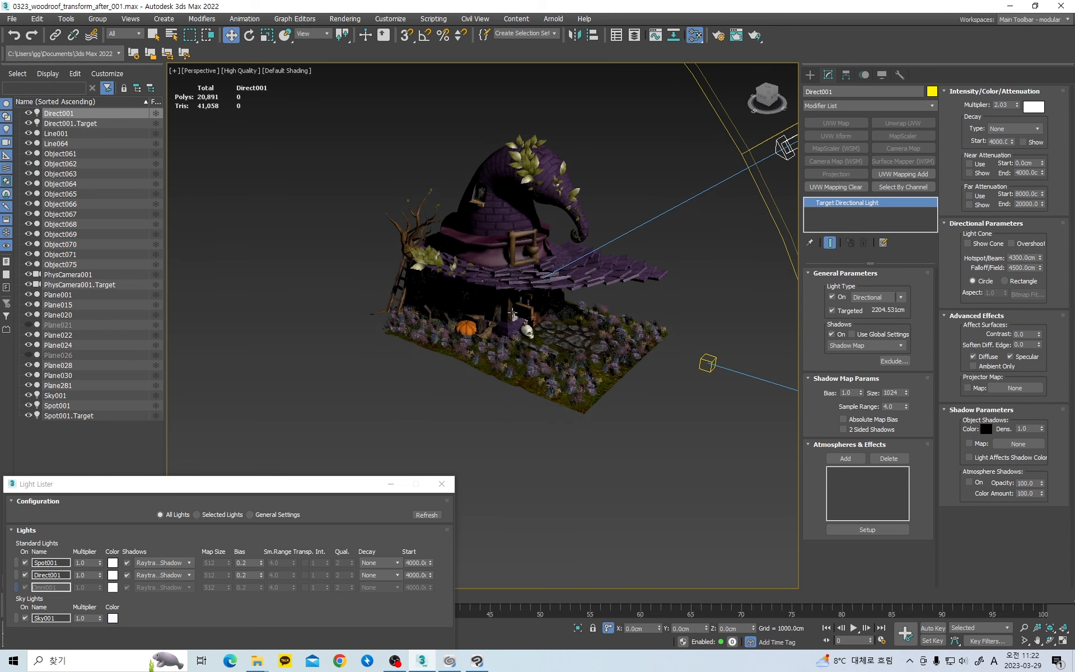
scroll(513, 338, "up", 5)
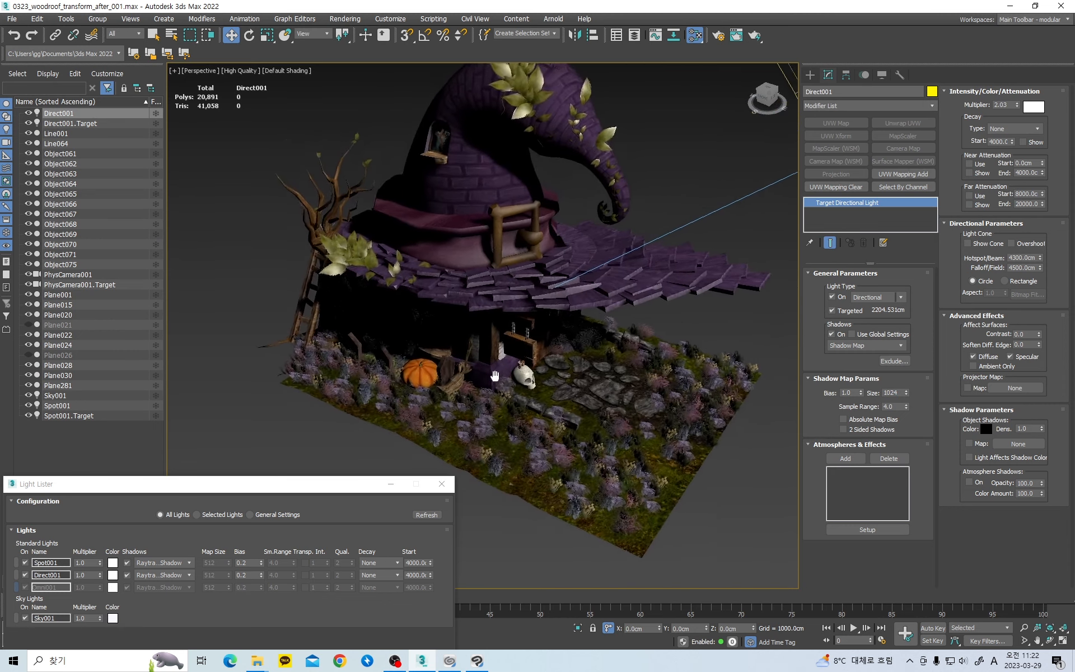